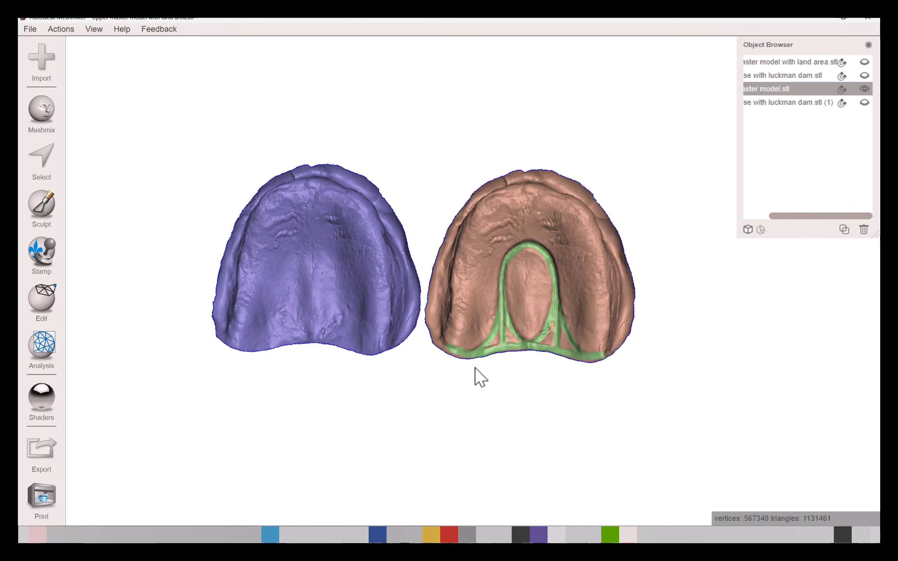
- Compare the plain upper master model with the neighbouring one that carries the green post dam outline
right_drag(415, 314, 442, 322)
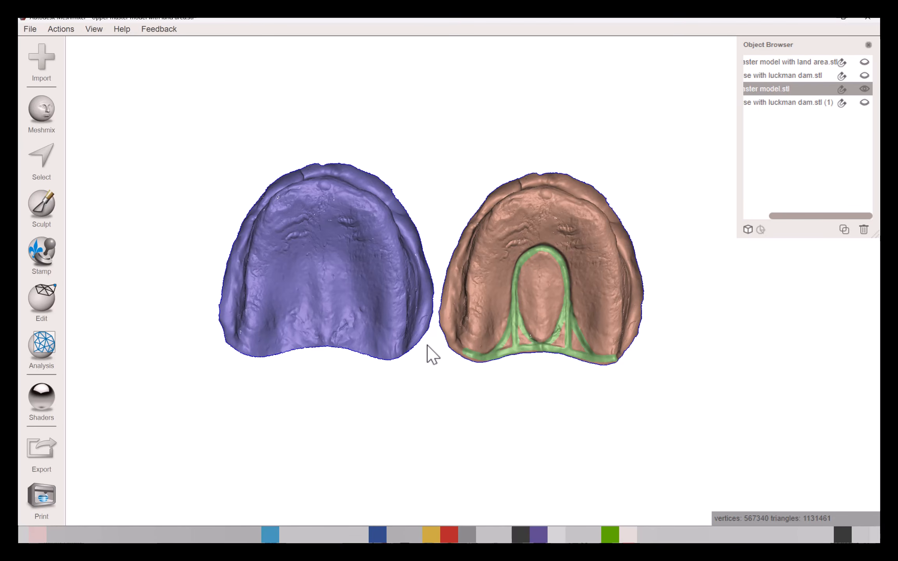
right_drag(580, 225, 524, 268)
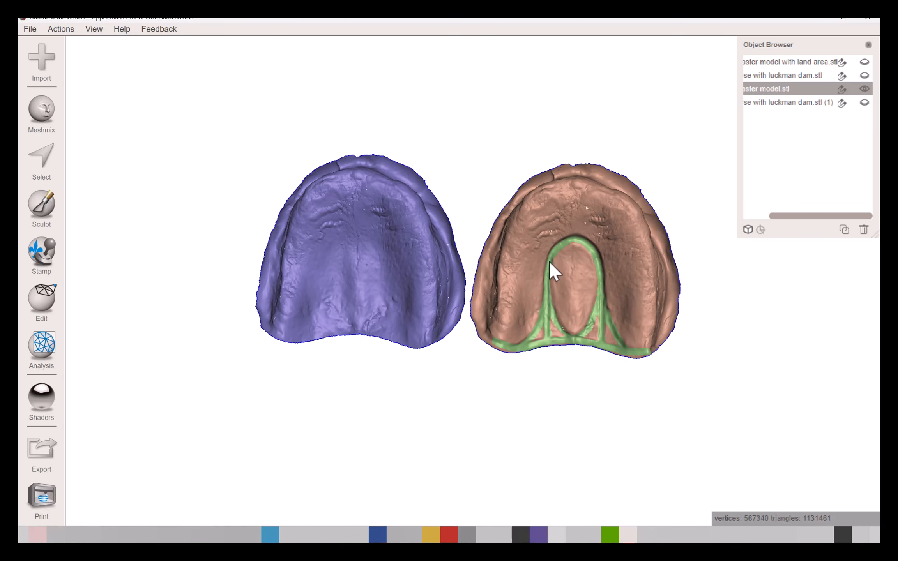
right_drag(549, 260, 526, 232)
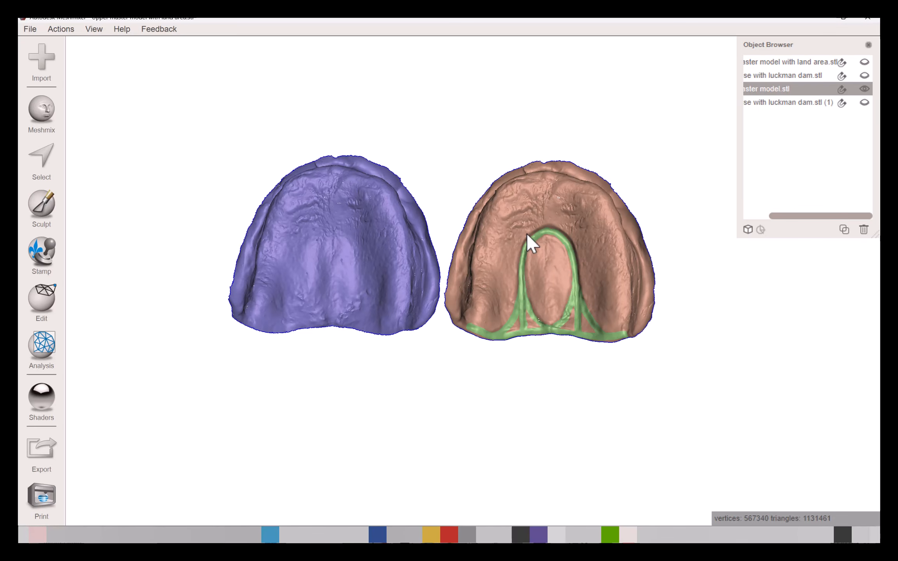
right_drag(496, 215, 493, 288)
scroll(504, 277, up, 5)
scroll(524, 311, down, 3)
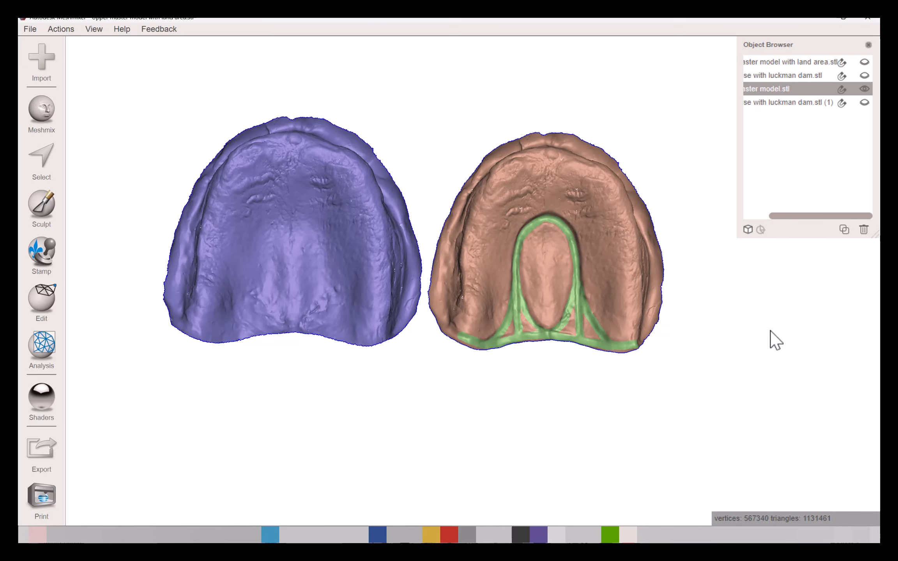
- Switch to the browser and read page 1 of luckmanpostdam.pdf on the landmarks and the ridge-to-palate juncture lines
click(466, 534)
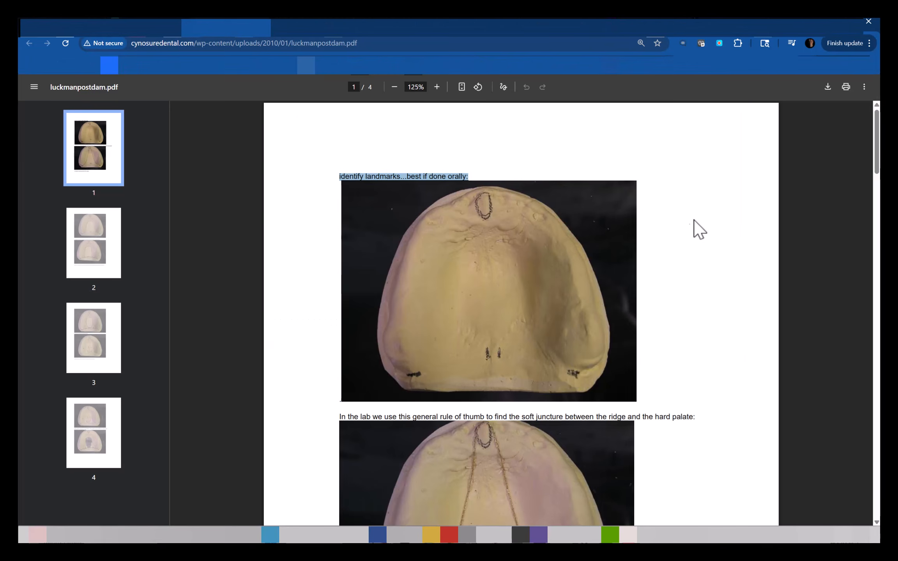
click(370, 44)
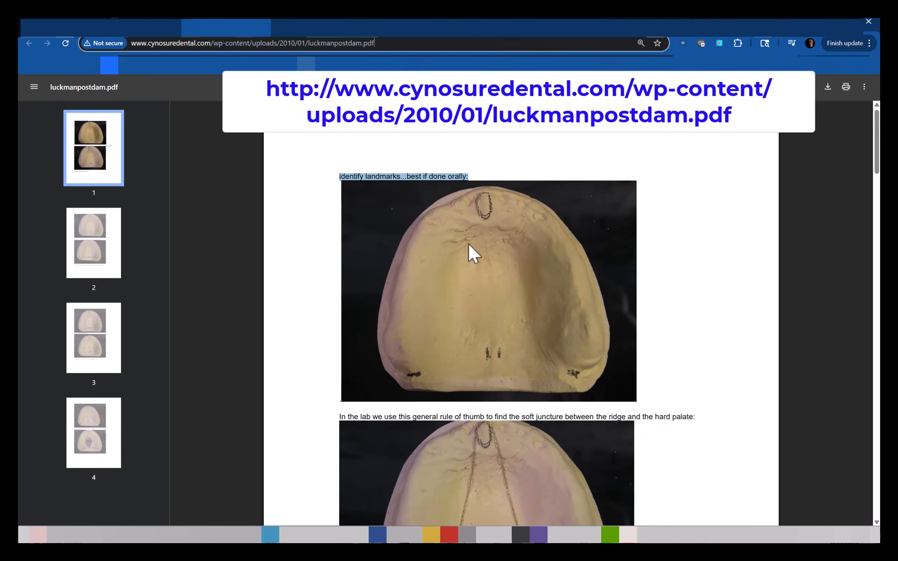
middle_click(620, 245)
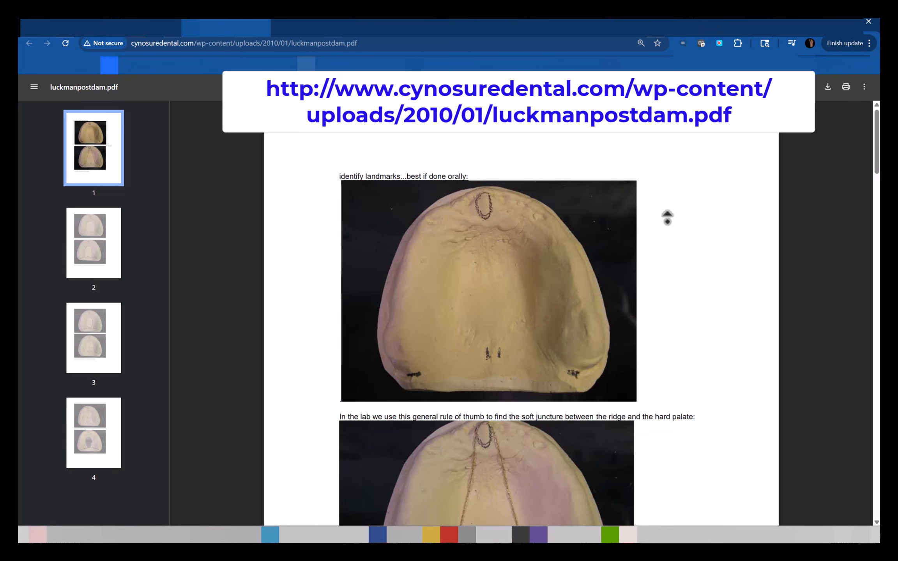
scroll(668, 222, down, 1)
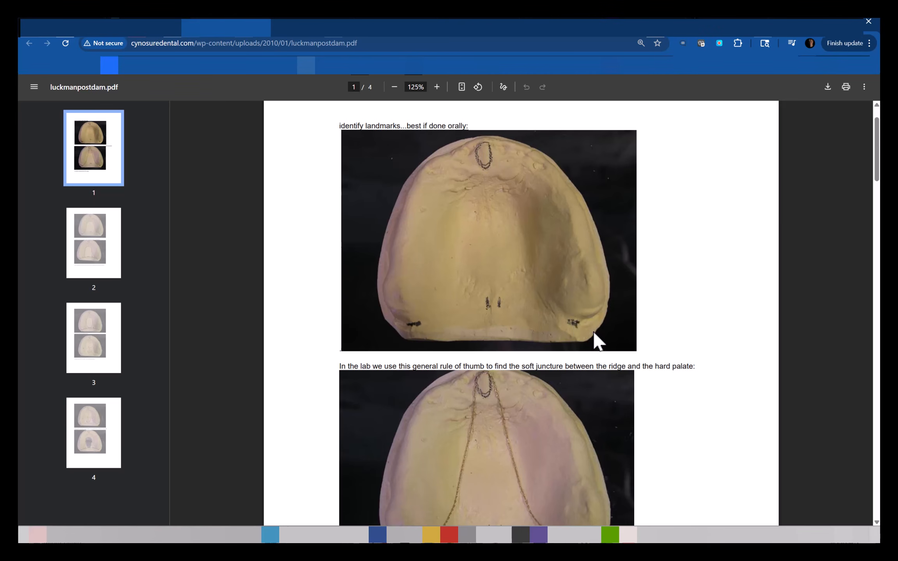
scroll(515, 331, down, 5)
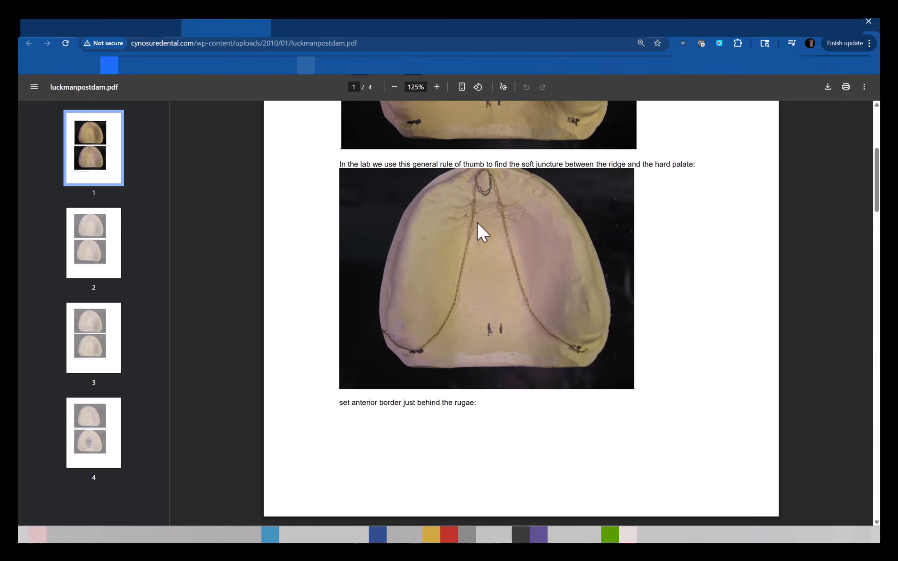
ctrl+scroll(492, 240, up, 2)
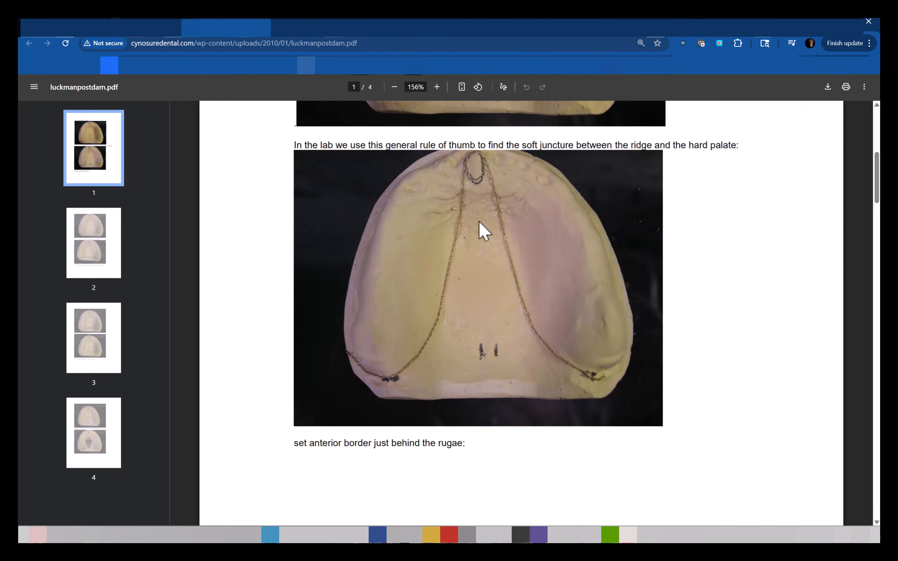
- Review pages 2 to 4 of the guide on the post dam borders, bead depths, feathering and optional relief
scroll(510, 262, down, 10)
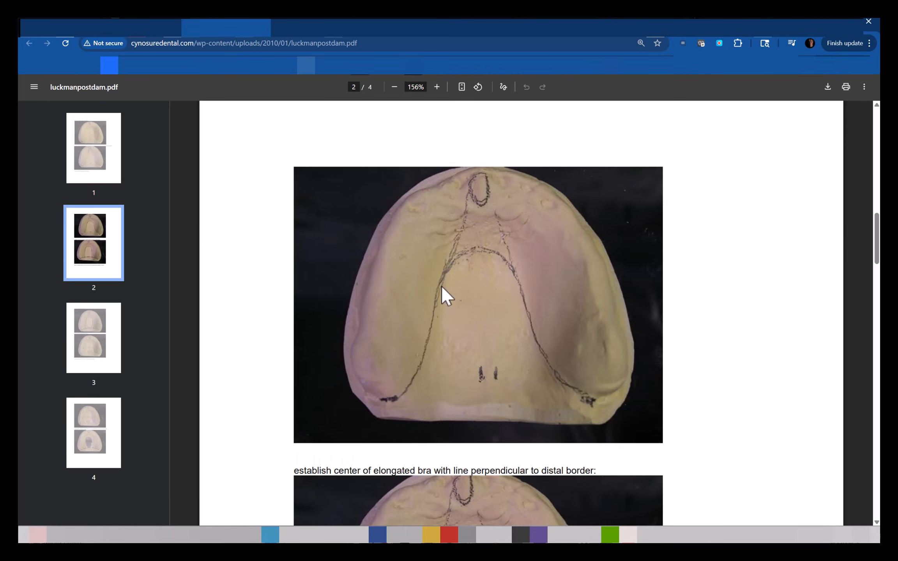
scroll(512, 316, down, 6)
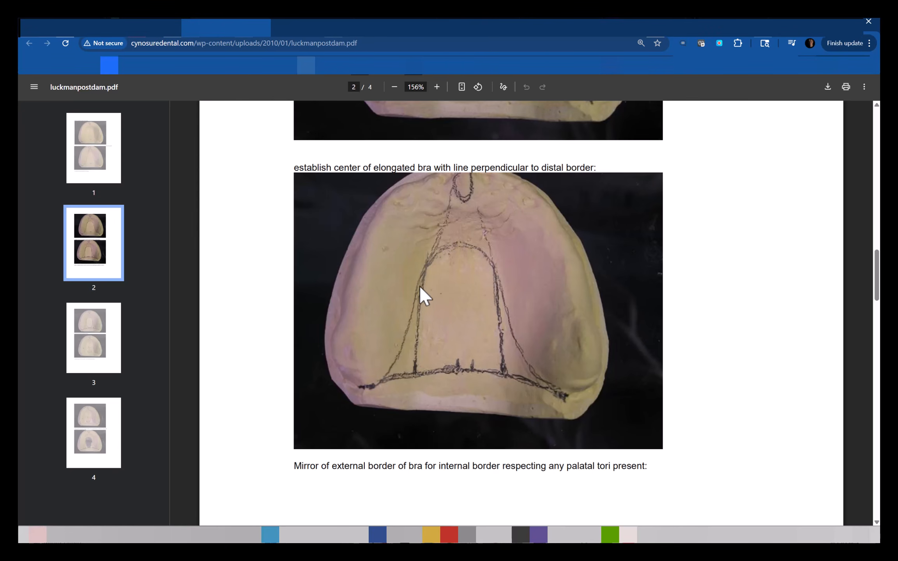
scroll(419, 290, down, 10)
scroll(429, 309, down, 4)
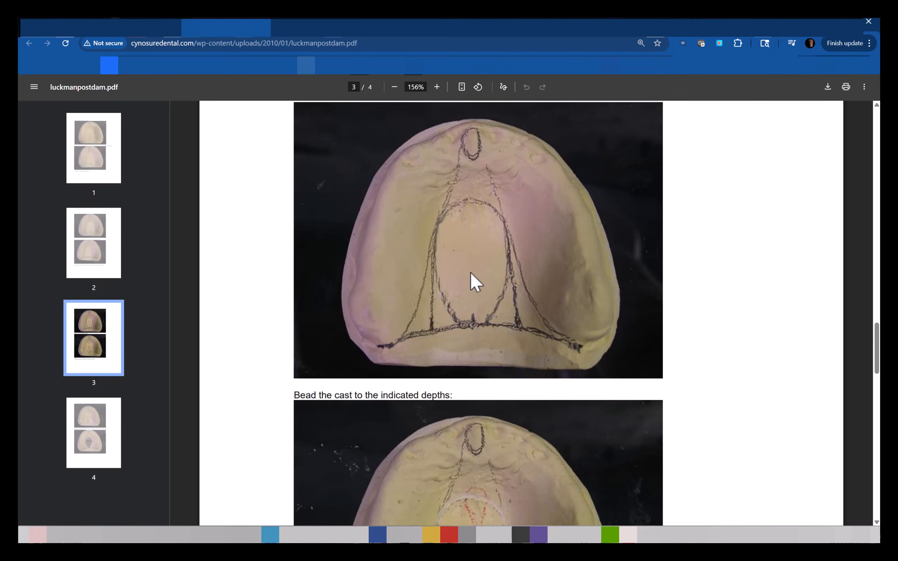
scroll(507, 409, down, 6)
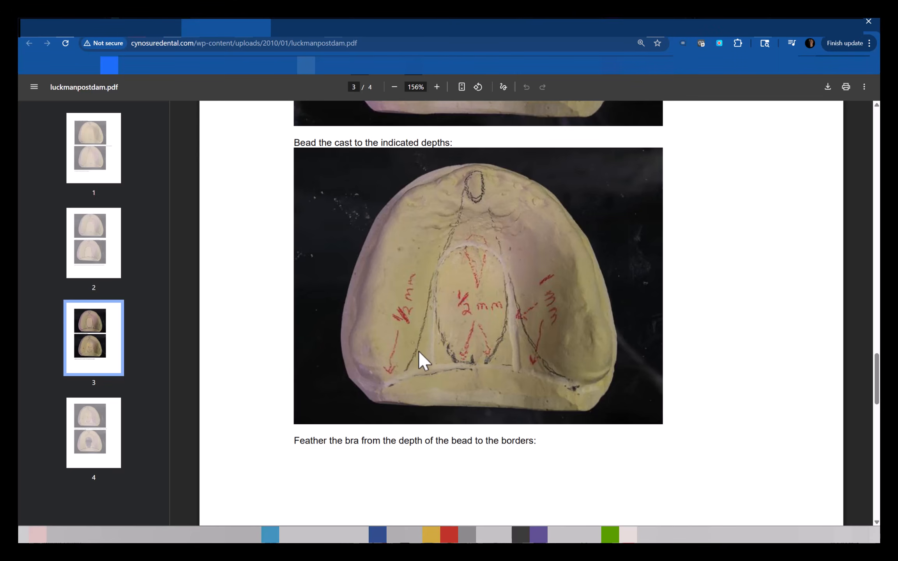
scroll(512, 320, down, 10)
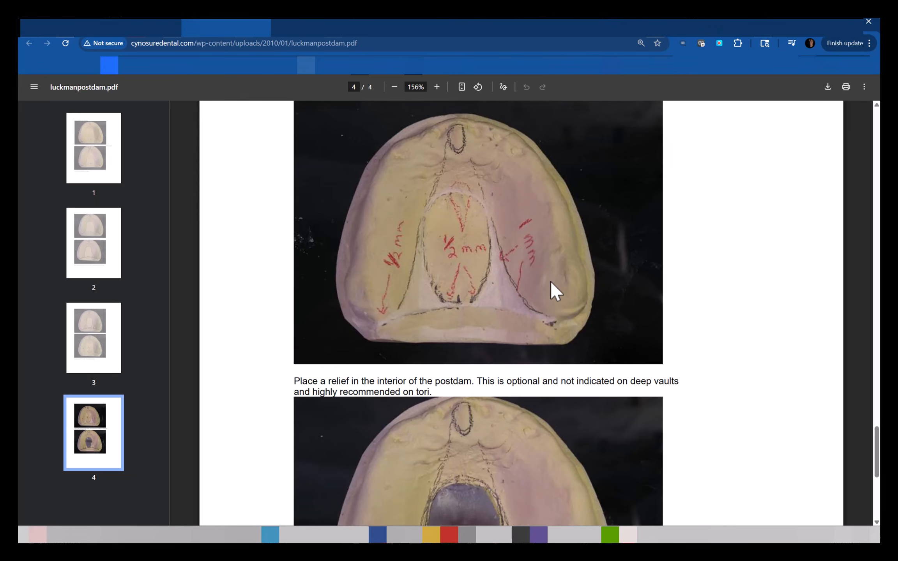
scroll(353, 400, down, 5)
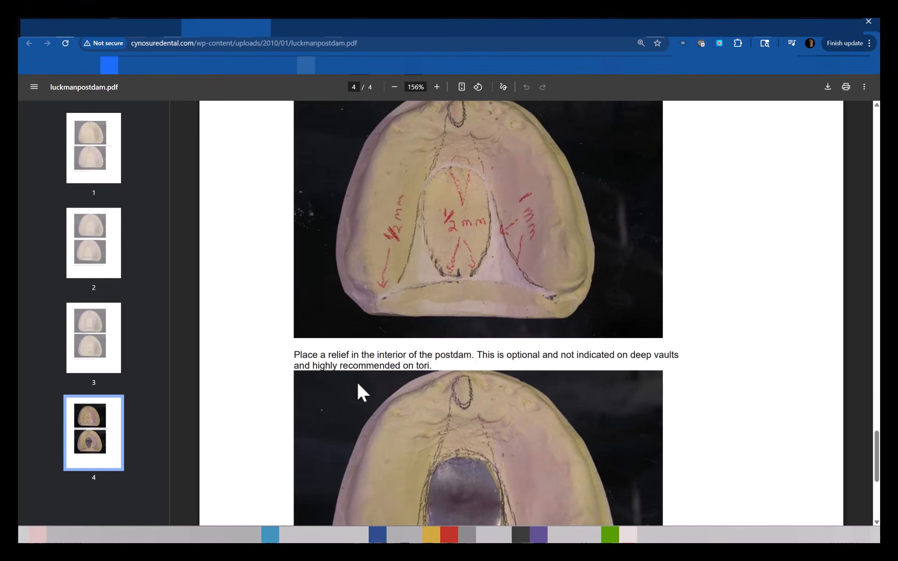
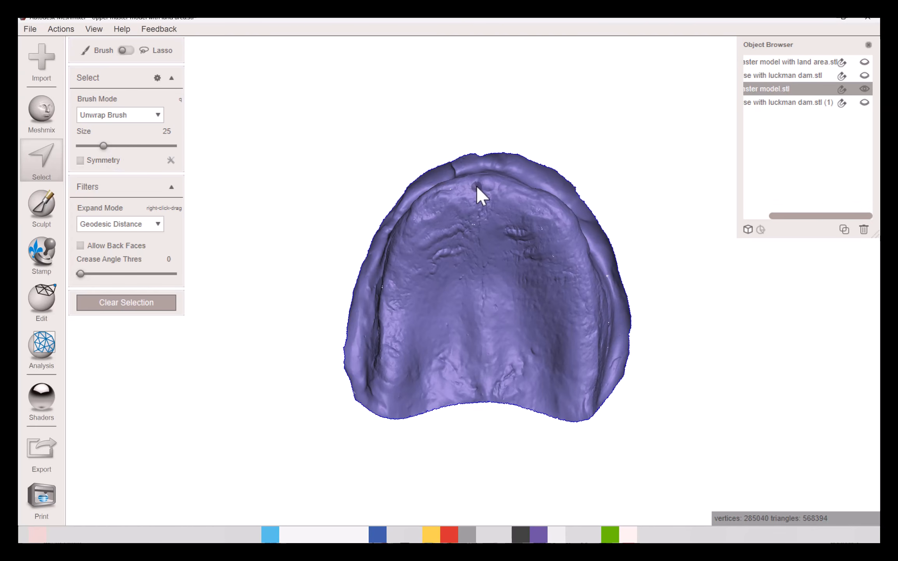
- Select the incisive papilla bump on the anterior ridge using the Unwrap Brush at size 33
click(111, 145)
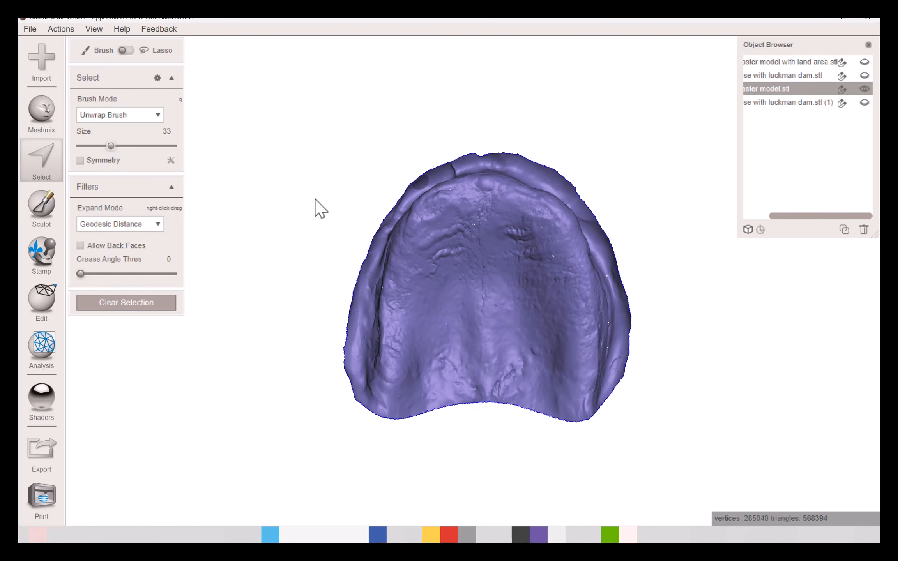
scroll(494, 178, up, 2)
scroll(494, 180, up, 2)
mouse_move(515, 184)
middle_down()
mouse_move(440, 175)
mouse_move(455, 172)
middle_up()
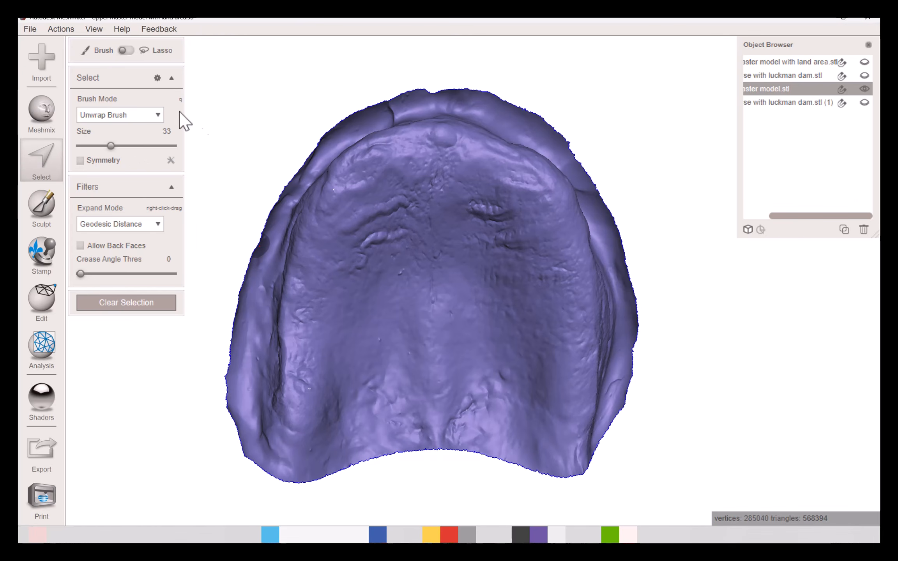
scroll(394, 112, up, 5)
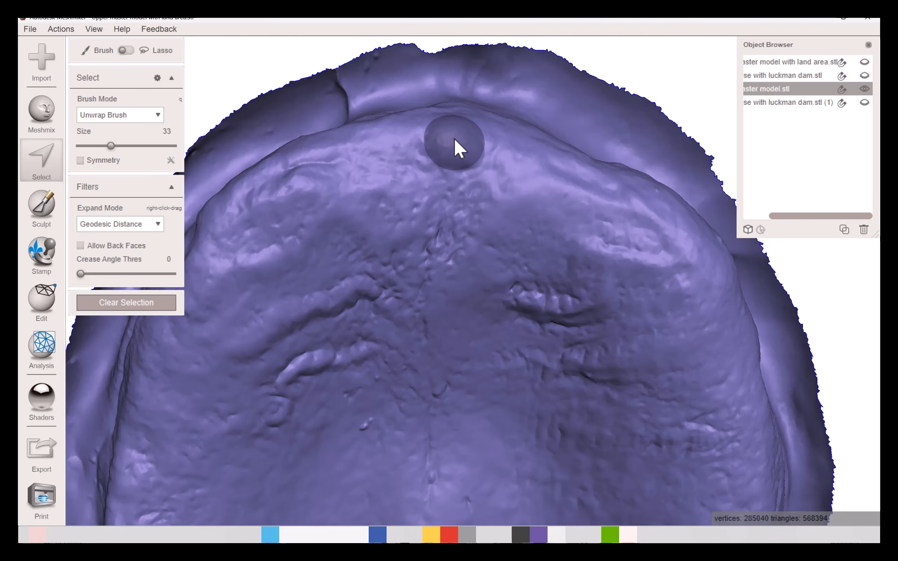
click(446, 148)
mouse_move(448, 152)
mouse_down()
mouse_move(461, 141)
mouse_move(448, 137)
mouse_move(452, 144)
mouse_up()
- Set the brush size to 16 and add a short horizontal mark at each hamular notch to the selection
scroll(494, 147, down, 4)
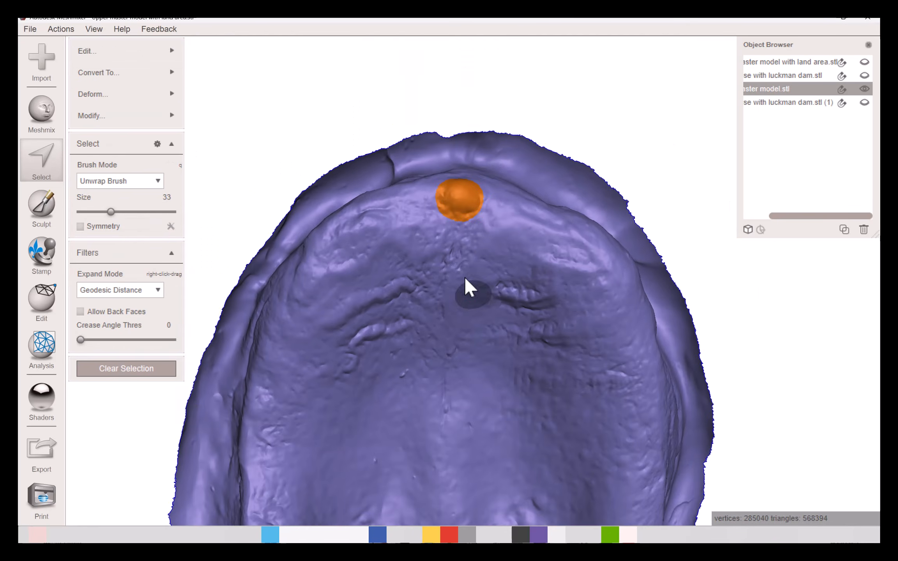
middle_drag(465, 288, 477, 143)
drag(110, 211, 95, 211)
middle_drag(298, 243, 438, 145)
scroll(408, 324, up, 5)
middle_drag(381, 369, 392, 277)
mouse_move(389, 288)
right_down()
mouse_move(405, 306)
mouse_move(392, 312)
right_up()
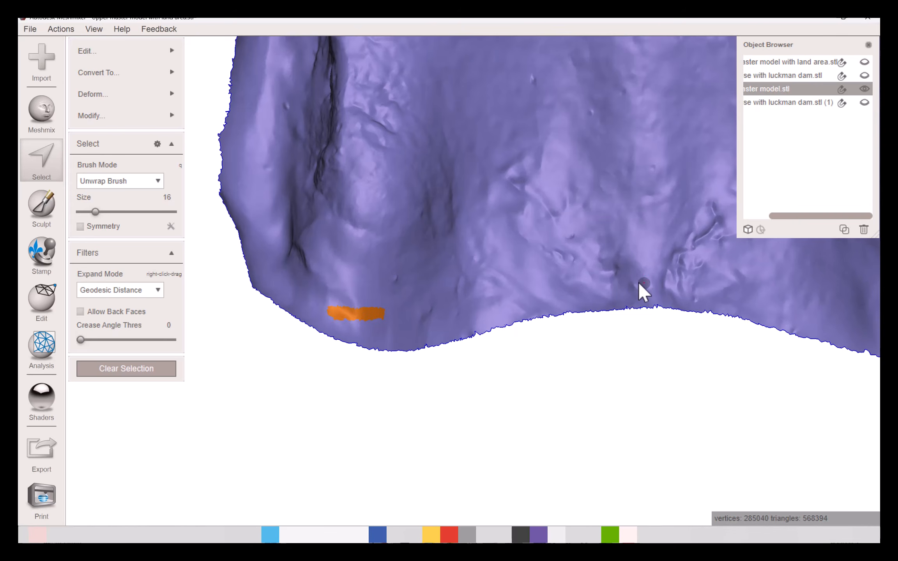
middle_drag(641, 282, 424, 254)
mouse_move(424, 255)
right_down()
mouse_move(650, 312)
mouse_move(619, 298)
right_up()
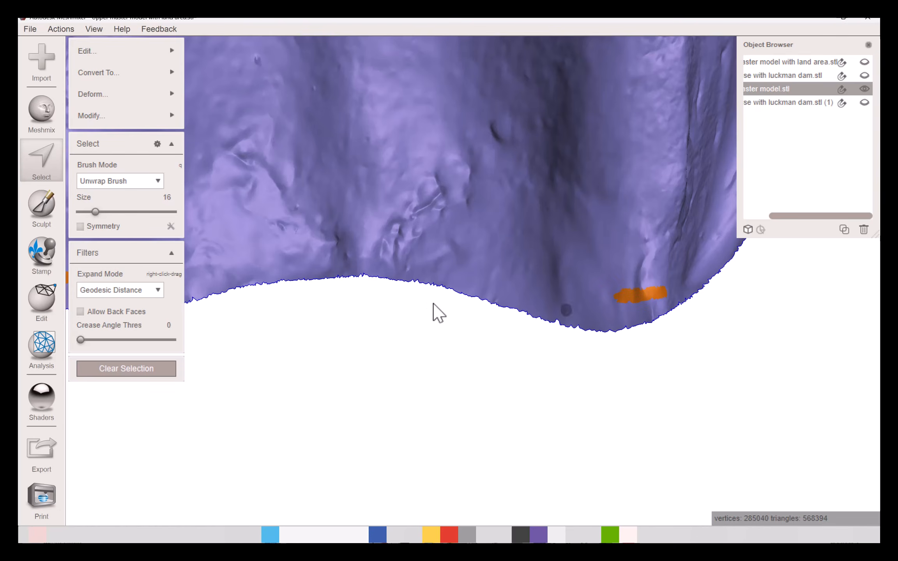
- Add a small midline dot just in front of the palate's posterior border to the selection
middle_drag(331, 269, 485, 314)
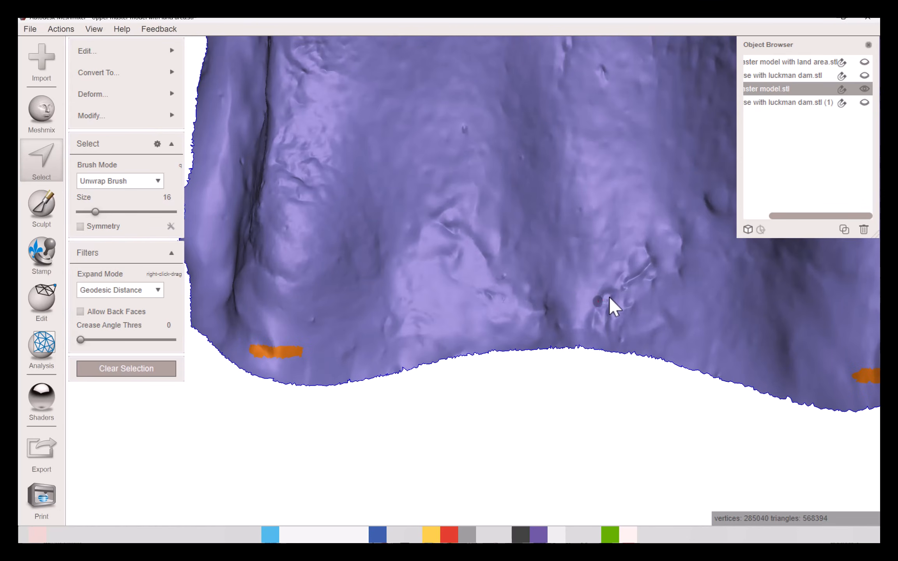
click(576, 312)
drag(576, 311, 579, 308)
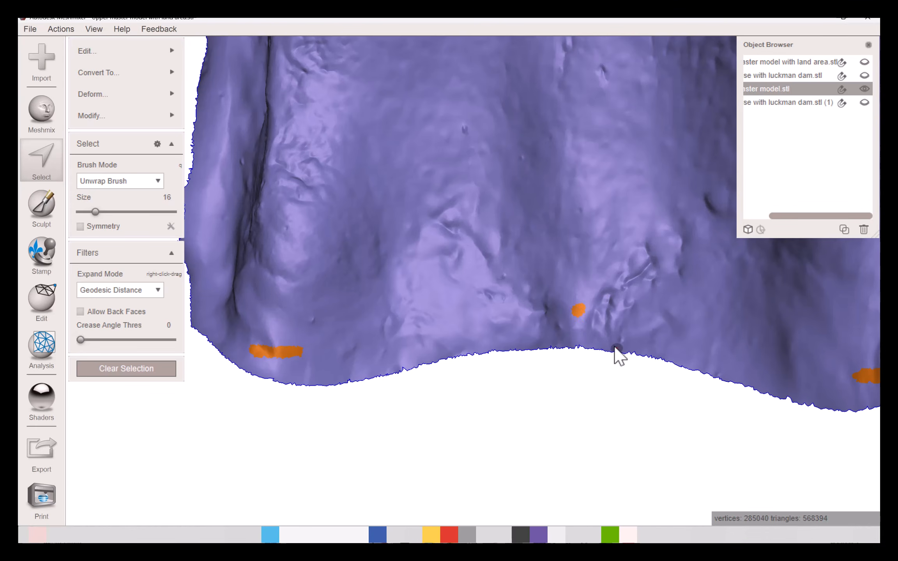
scroll(614, 346, down, 4)
middle_drag(542, 311, 521, 322)
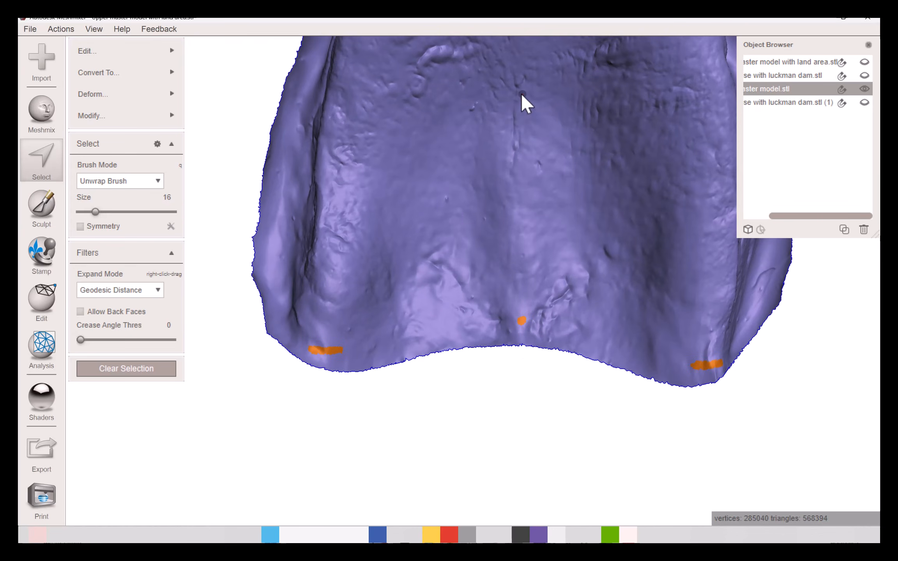
- Create a face group from the selected papilla, hamular notch and midline marks, and clear the selection
right_drag(521, 100, 523, 194)
scroll(484, 303, down, 3)
middle_drag(484, 301, 448, 352)
scroll(496, 318, down, 3)
click(125, 116)
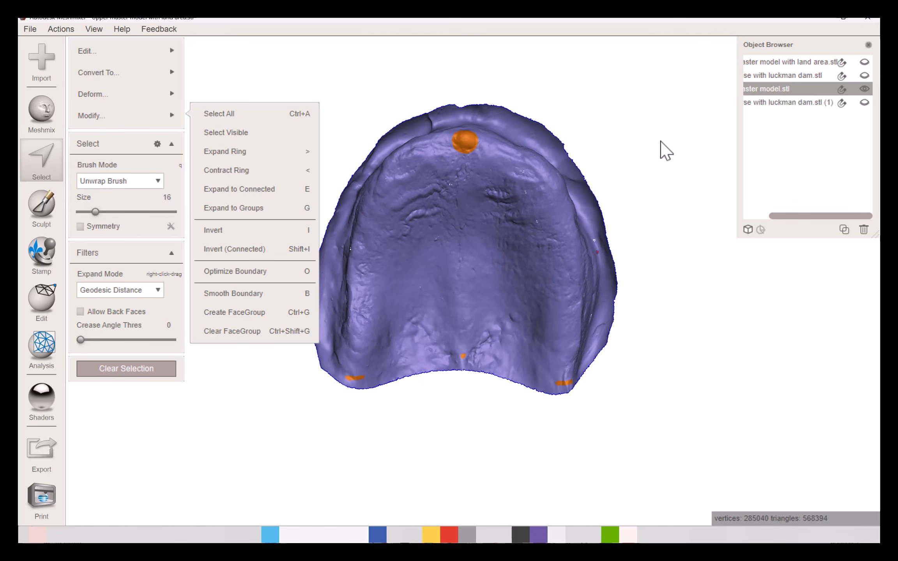
key(Escape)
scroll(507, 349, up, 4)
right_drag(507, 350, 494, 303)
scroll(484, 308, down, 3)
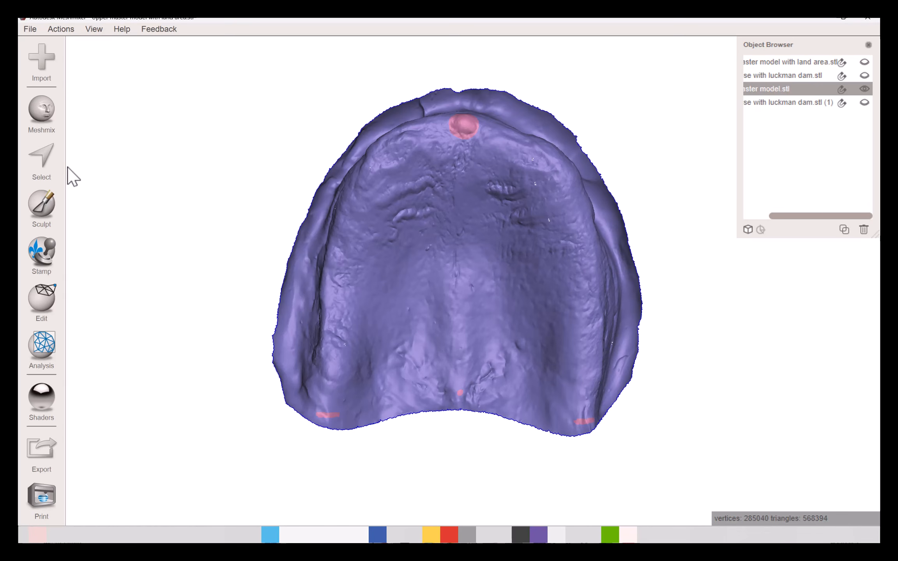
- Select the papilla's face group and clear that selection again
click(41, 156)
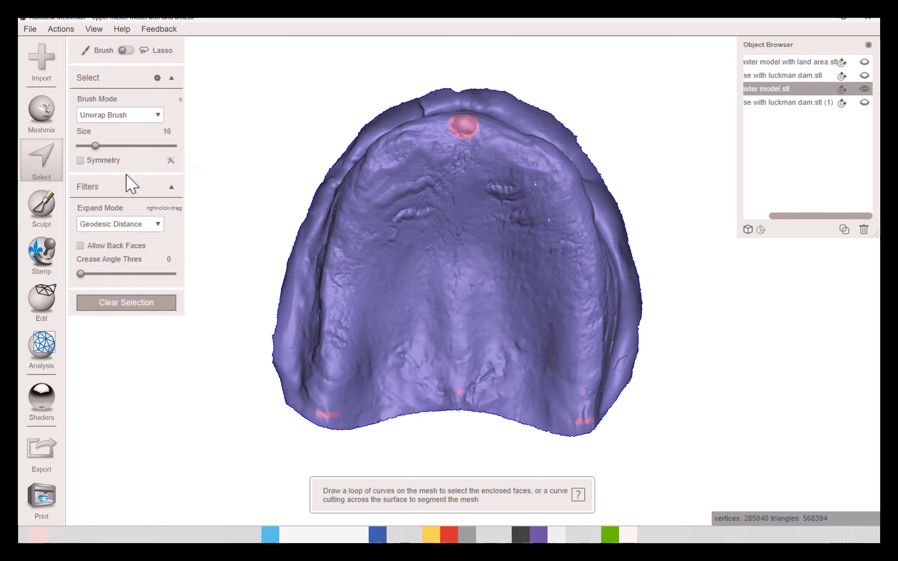
click(462, 126)
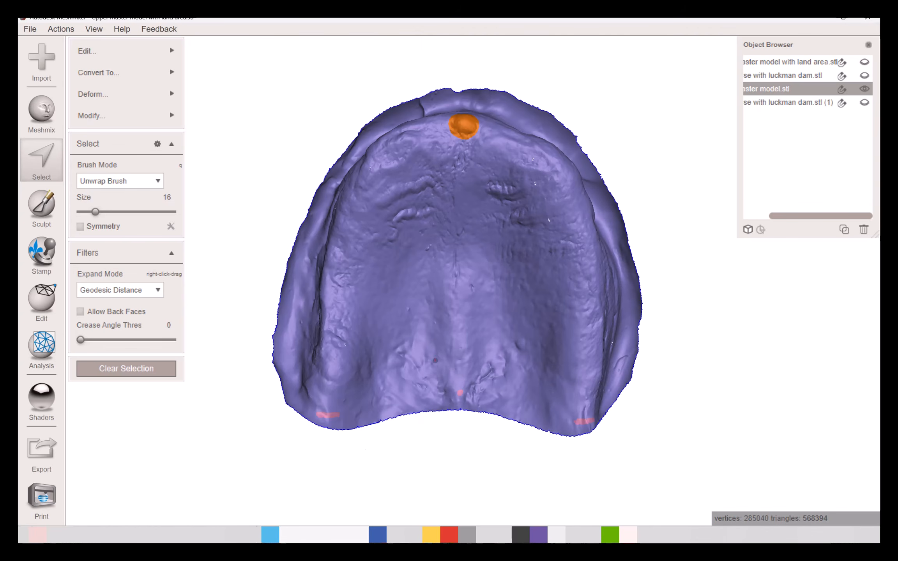
click(41, 162)
- Set the brush size to 24 and paint a curved line from the papilla's left edge to the left hamular notch mark
scroll(455, 223, down, 1)
middle_drag(455, 223, 461, 252)
scroll(452, 232, up, 3)
scroll(451, 231, up, 3)
middle_drag(435, 186, 440, 194)
scroll(440, 193, down, 3)
right_drag(422, 241, 452, 258)
scroll(425, 239, down, 2)
right_drag(459, 181, 444, 171)
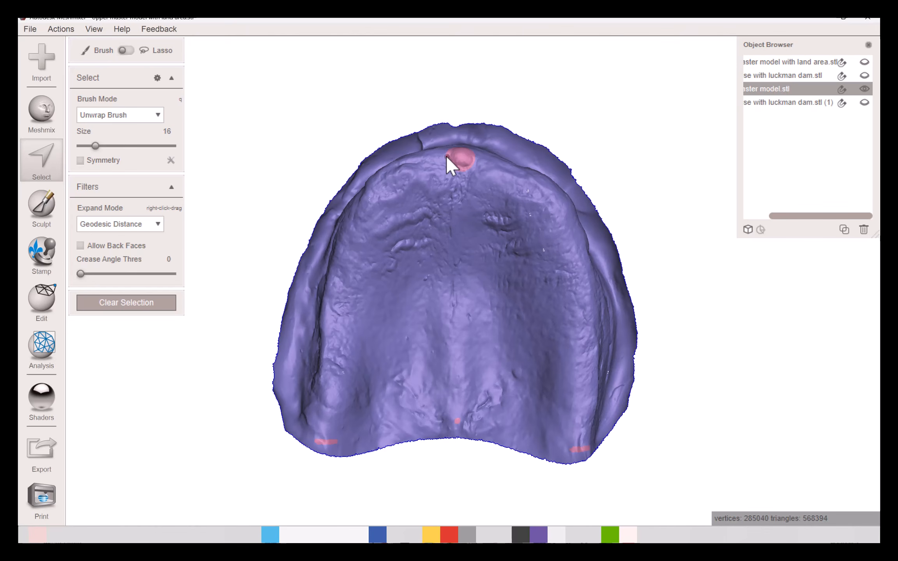
click(100, 145)
drag(100, 146, 102, 146)
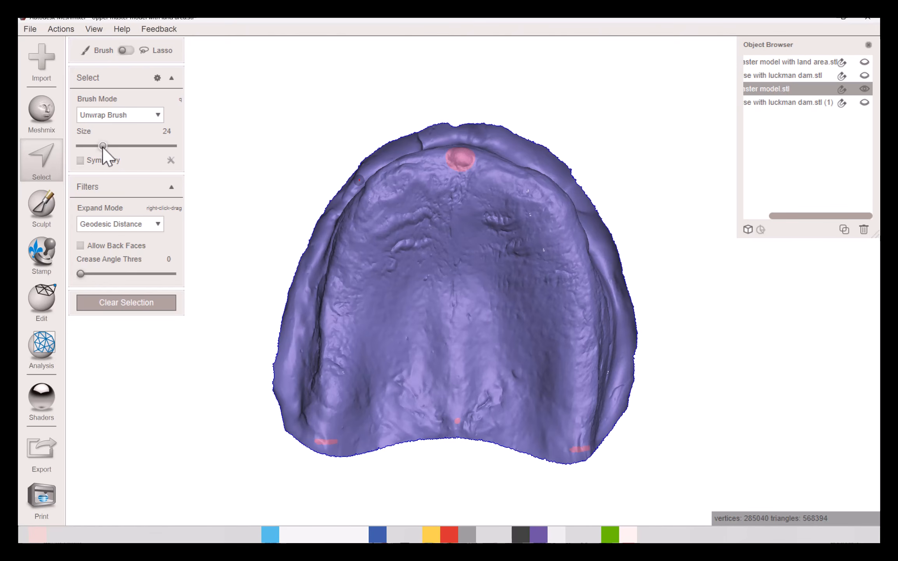
click(445, 157)
drag(439, 202, 434, 220)
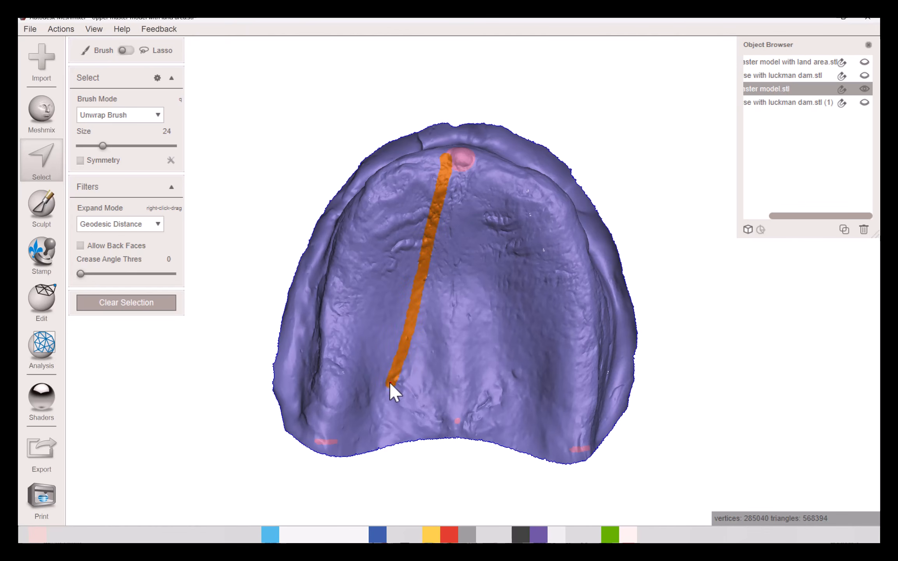
drag(383, 396, 377, 412)
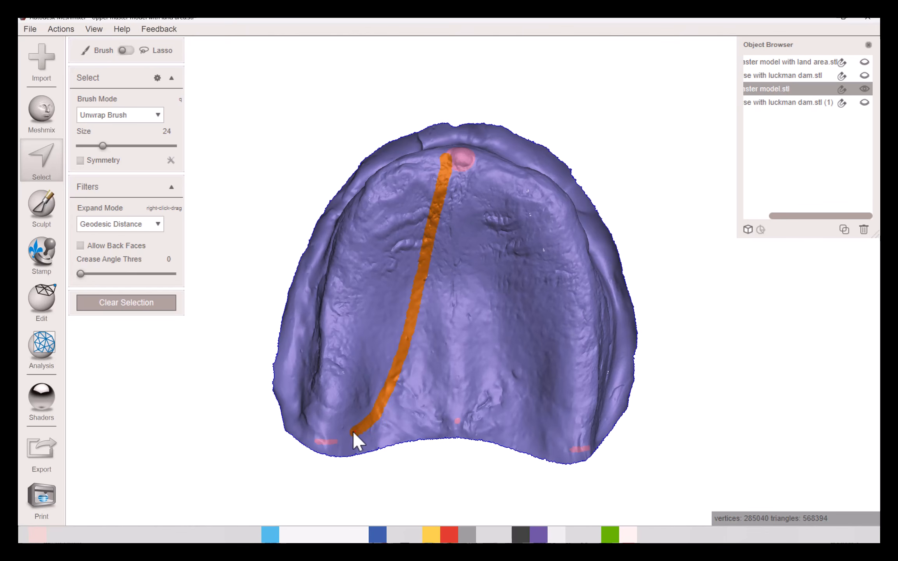
drag(325, 439, 318, 440)
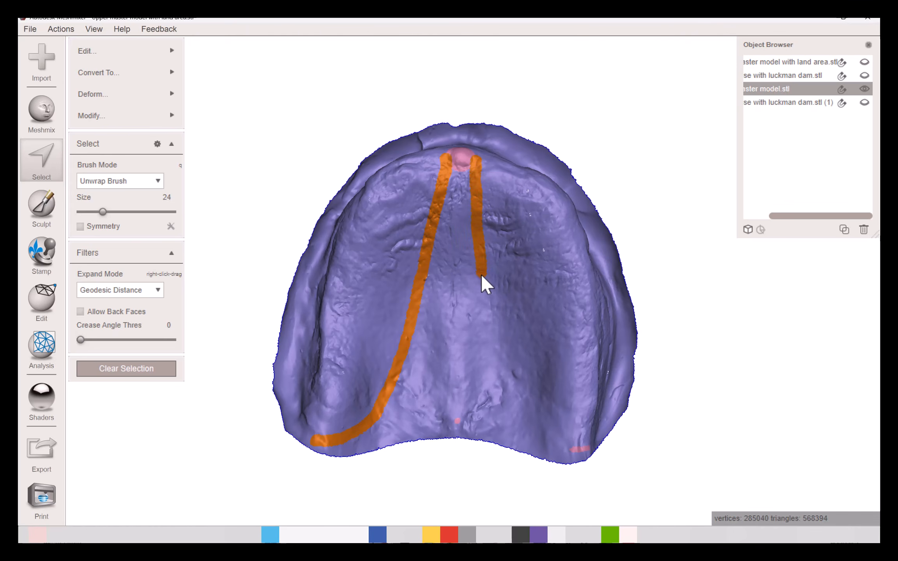
- Paint a curved line with the size 24 brush from the papilla's right edge to the right hamular notch mark
drag(482, 293, 485, 315)
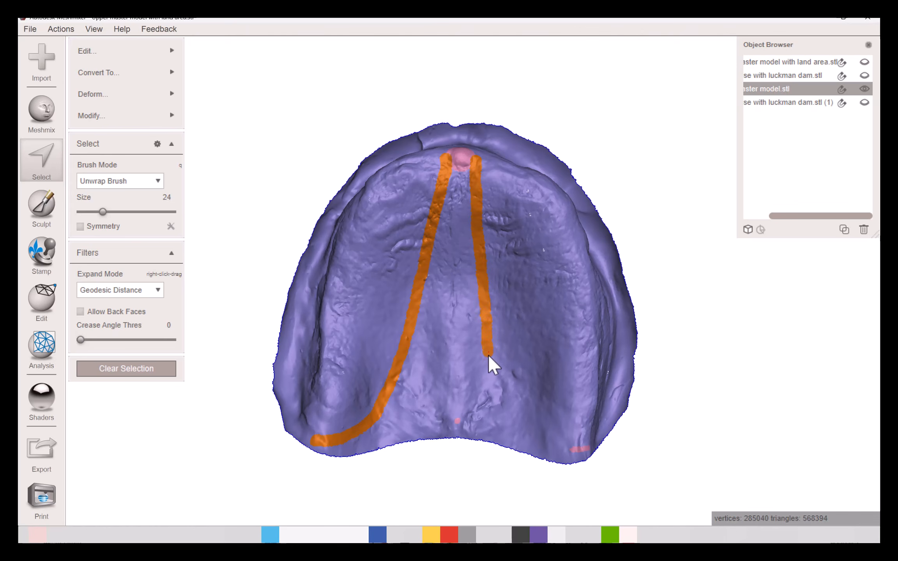
drag(501, 398, 511, 415)
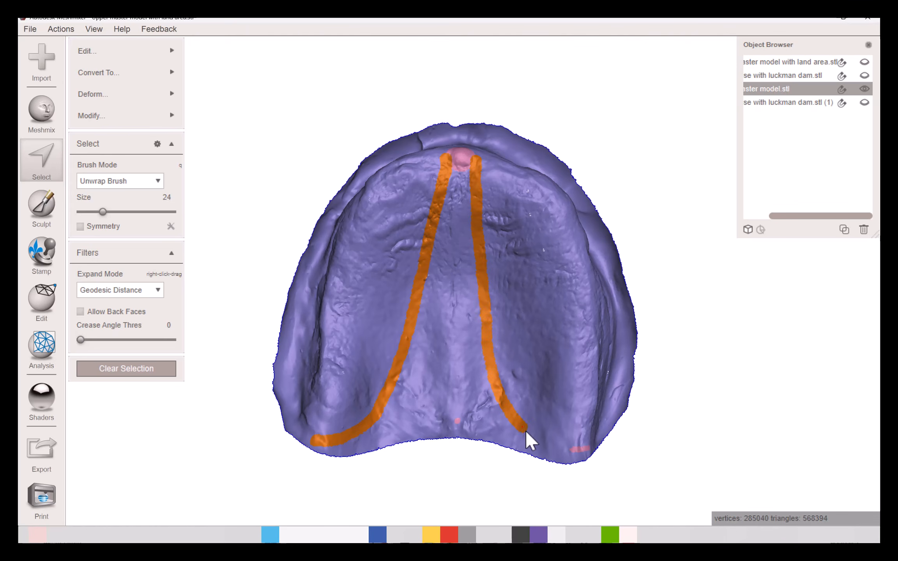
drag(582, 447, 584, 445)
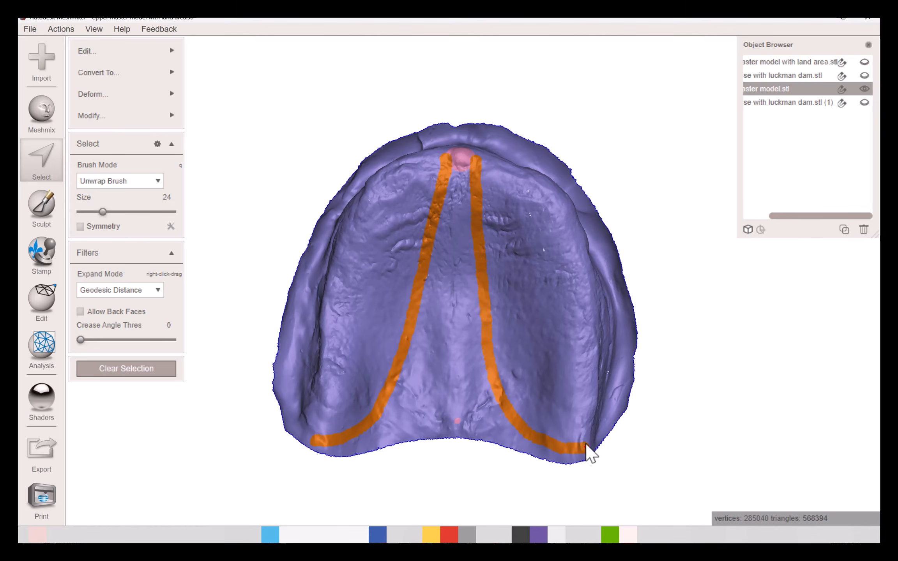
- Examine the course of both painted lines across the palate up close and from several angles
scroll(471, 314, up, 5)
scroll(472, 314, down, 3)
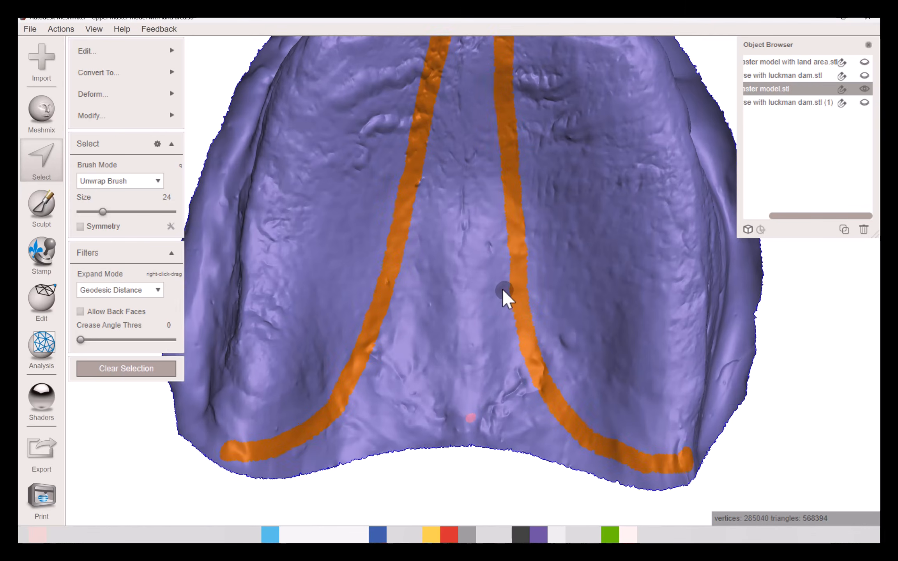
scroll(458, 292, up, 5)
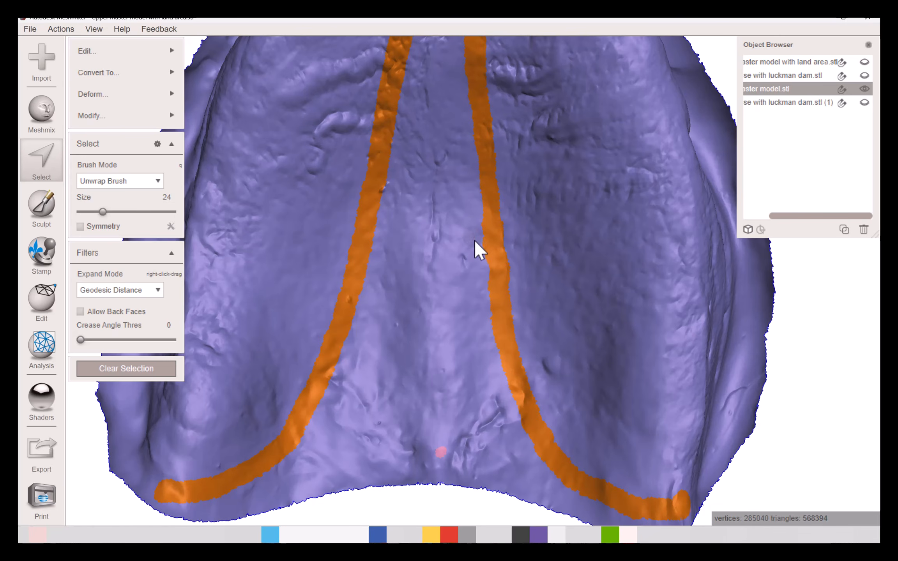
scroll(515, 311, down, 3)
right_drag(495, 365, 475, 239)
scroll(464, 222, up, 3)
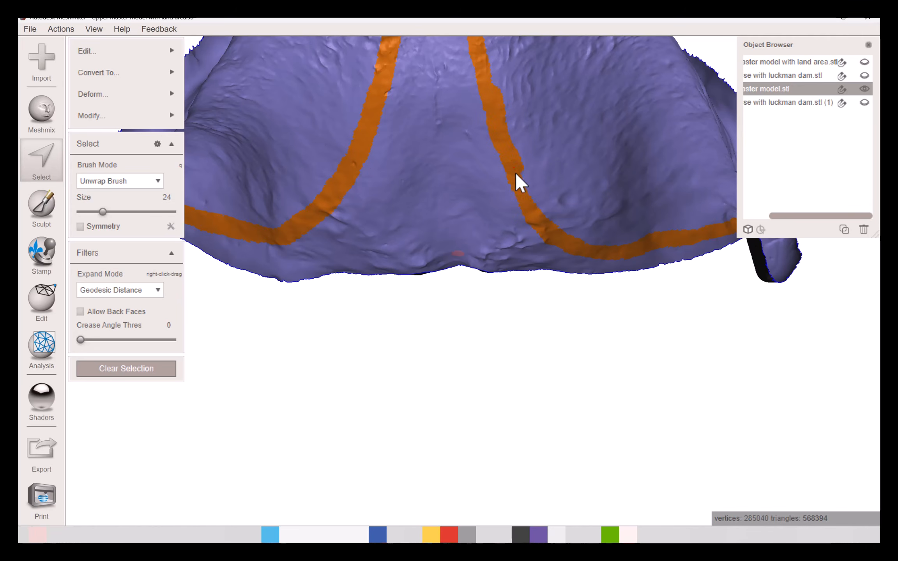
scroll(525, 215, up, 5)
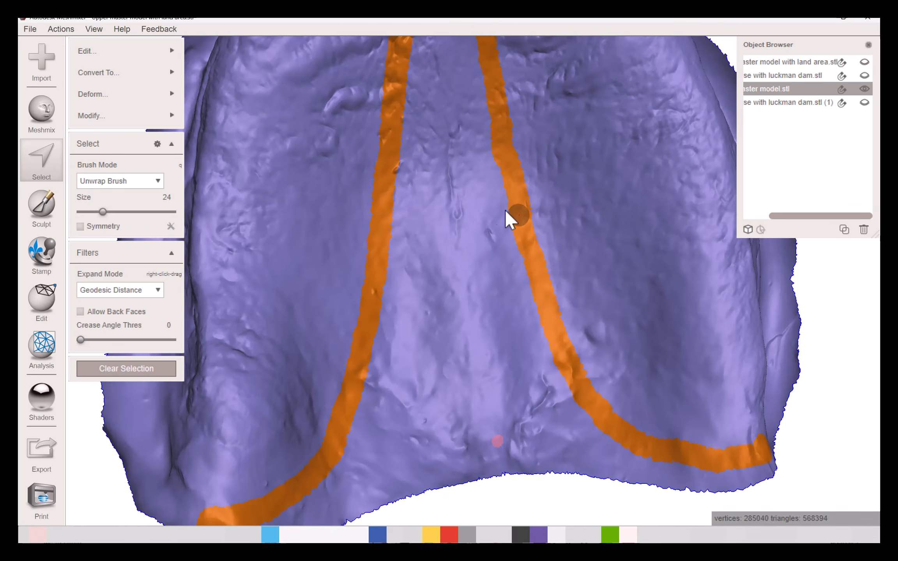
scroll(524, 248, down, 3)
right_drag(524, 248, 493, 286)
scroll(522, 246, down, 4)
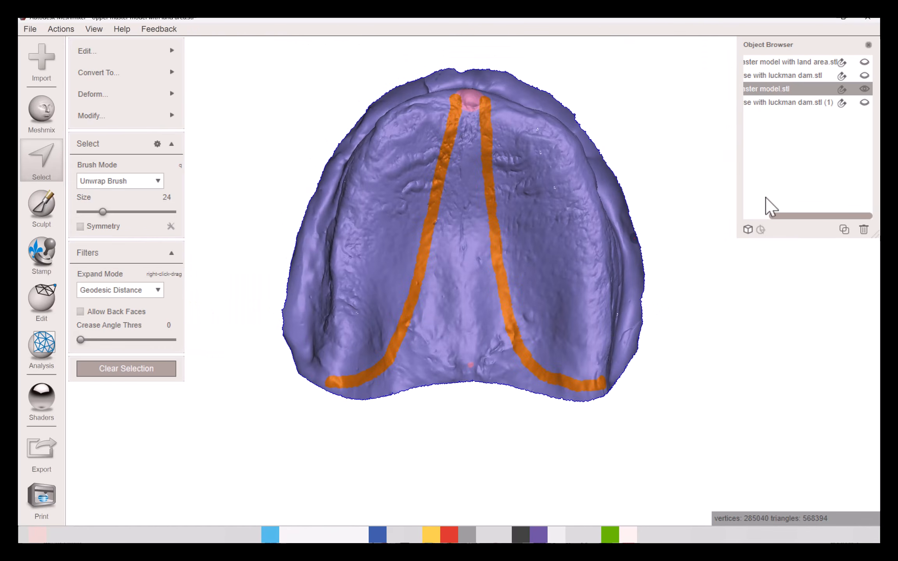
- Create a face group from the two painted lateral lines and clear the selection
right_drag(564, 282, 484, 266)
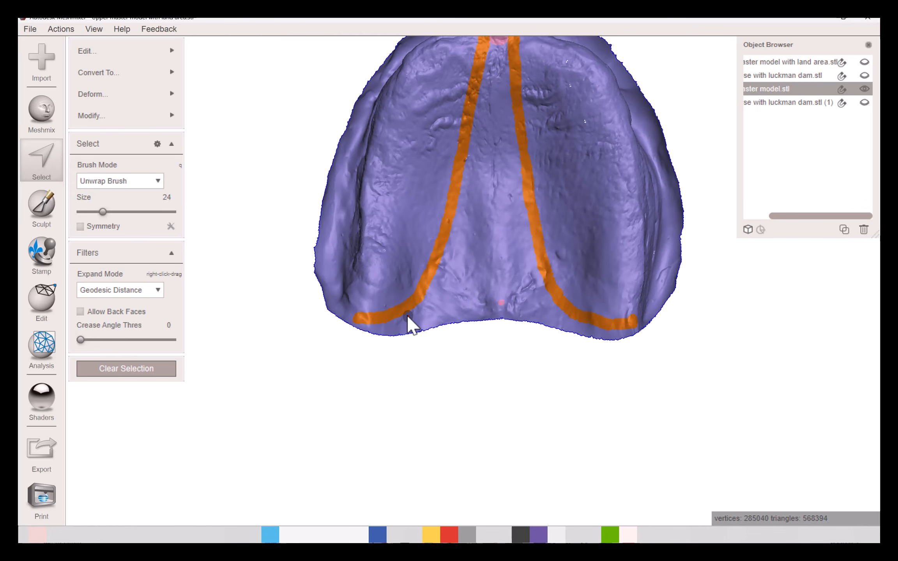
key(ctrl+g)
key(Escape)
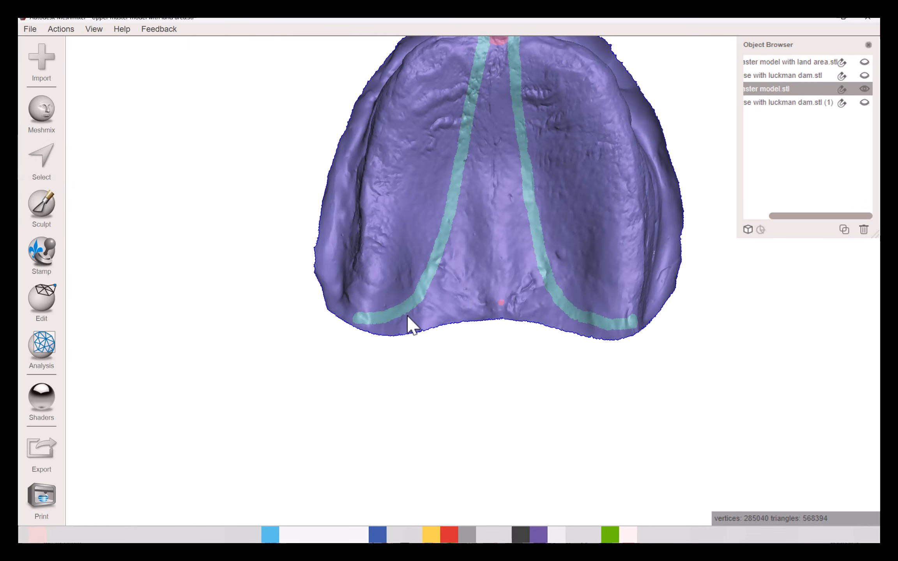
- Paint a line along the palate's posterior border from just left of the midline dot to the right hamular notch
click(46, 155)
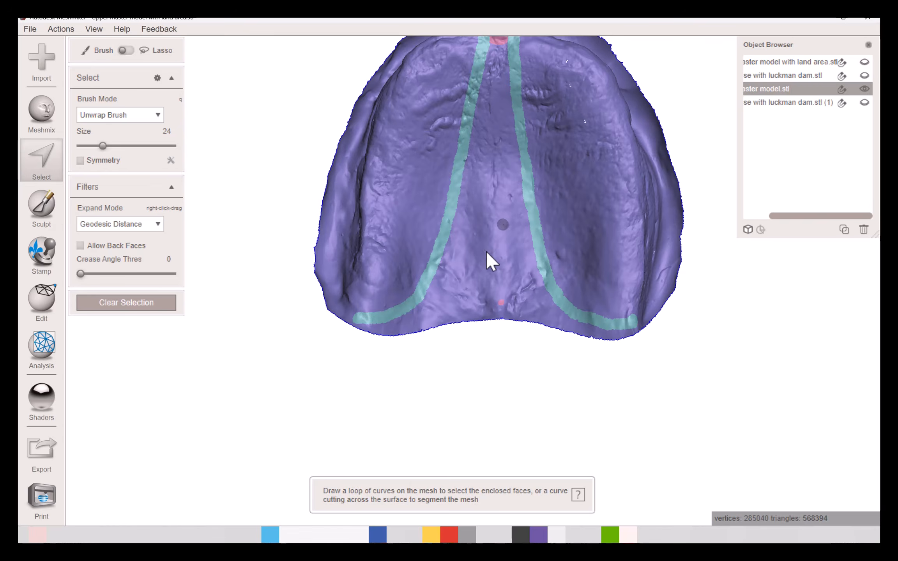
scroll(497, 234, up, 2)
scroll(509, 262, up, 3)
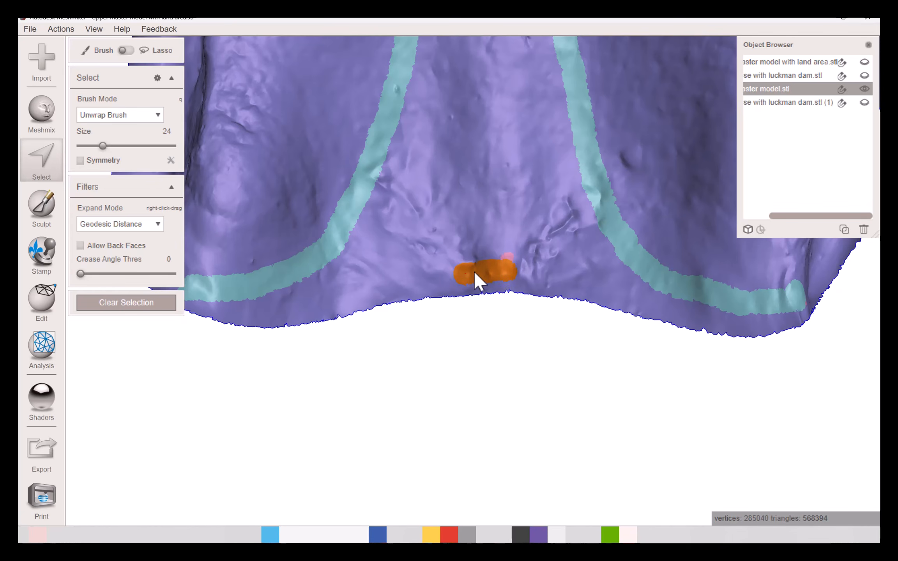
drag(471, 274, 503, 271)
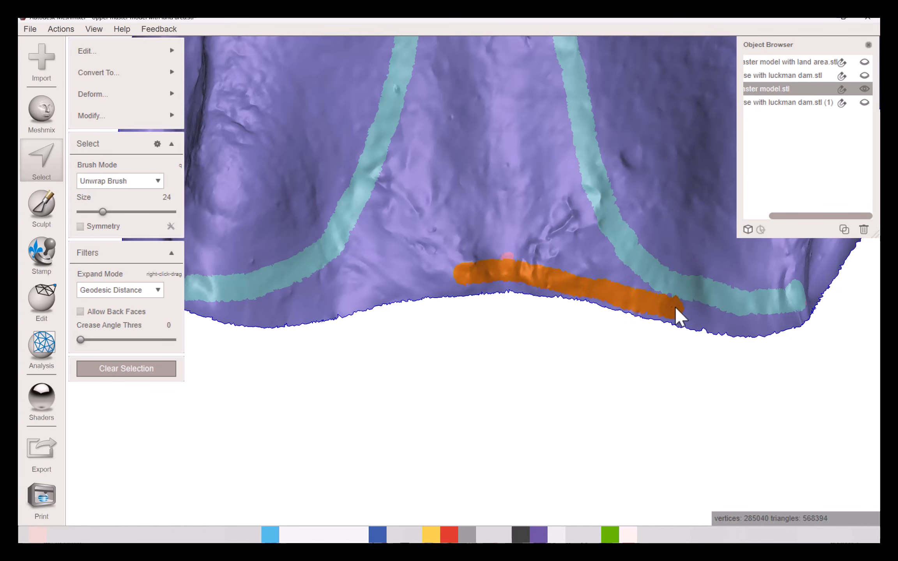
drag(765, 304, 787, 300)
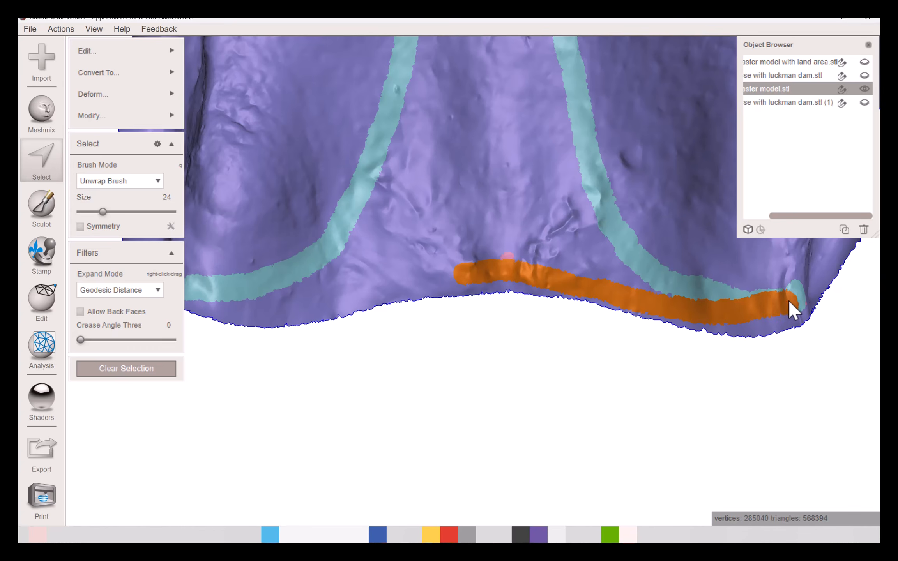
- Extend the painted posterior line from its midline end to the left hamular notch
mouse_move(472, 281)
middle_down()
mouse_move(467, 286)
mouse_move(589, 269)
middle_up()
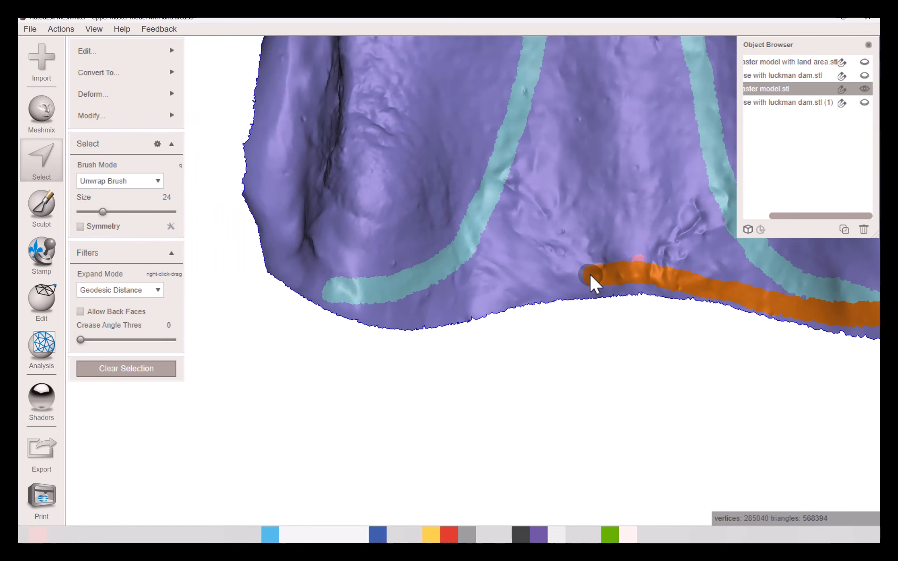
drag(583, 275, 568, 276)
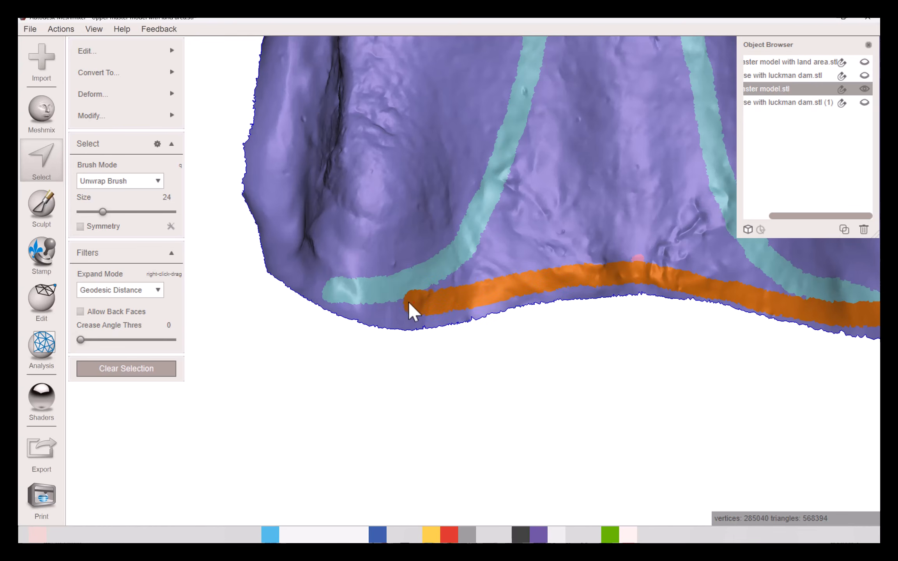
drag(378, 301, 347, 296)
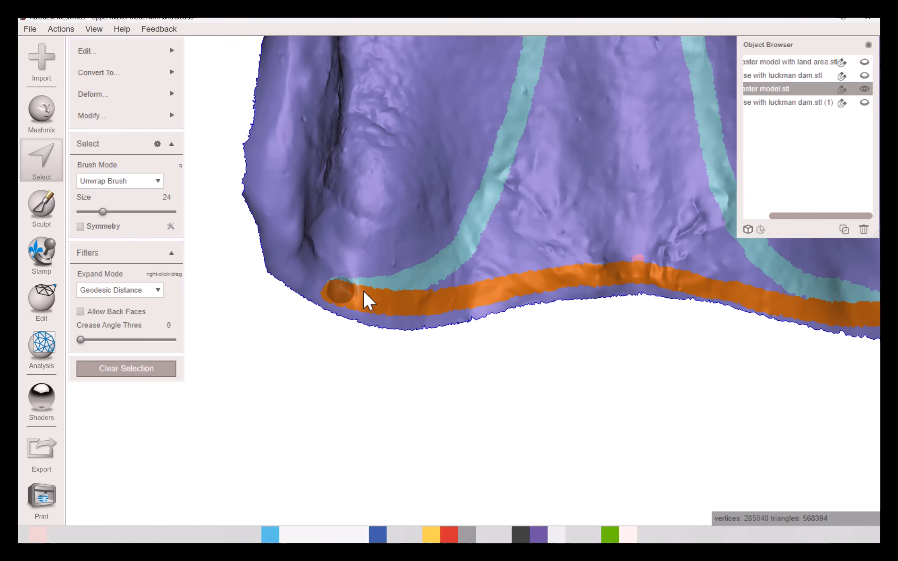
- Add both lateral lines to the selected posterior line, group all three as one face group, and clear the selection
scroll(545, 304, down, 3)
middle_drag(534, 284, 460, 411)
scroll(491, 310, down, 2)
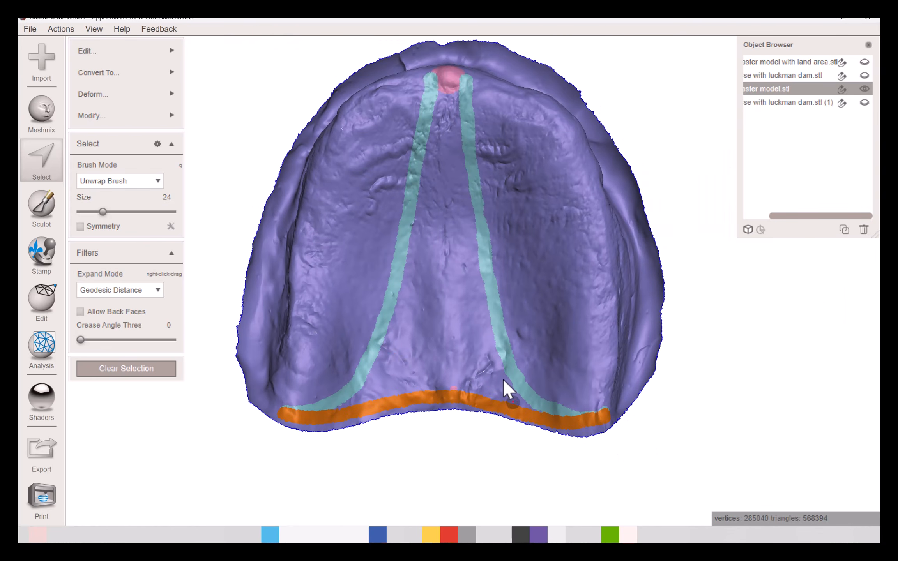
double_click(486, 261)
double_click(401, 258)
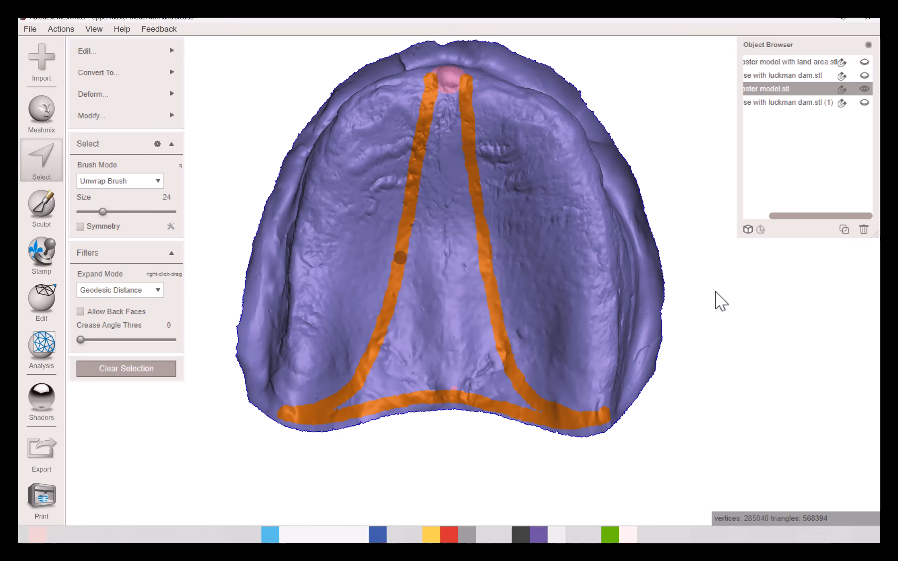
key(Escape)
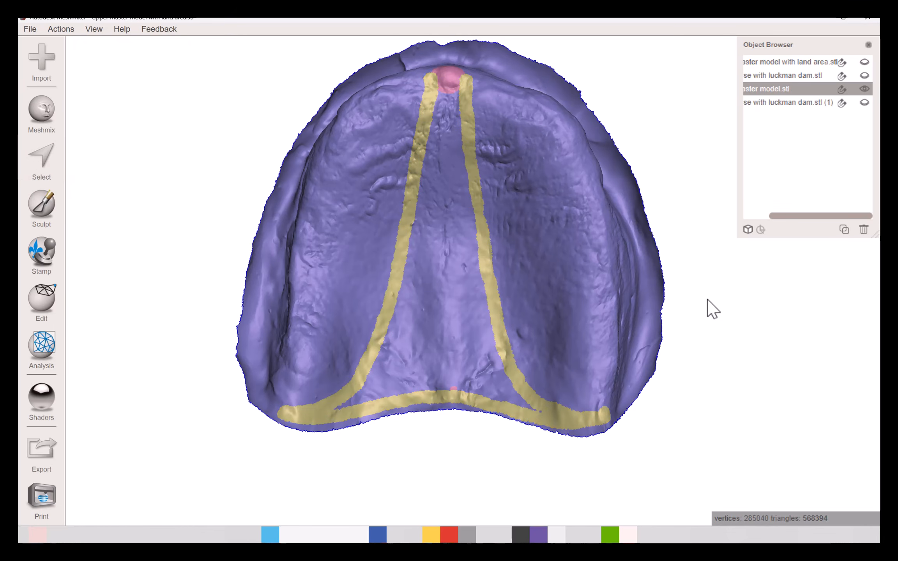
- Paint a single dot on the palate's midline between the two lateral lines, in the anterior half of the palate
right_drag(486, 367, 494, 210)
click(36, 176)
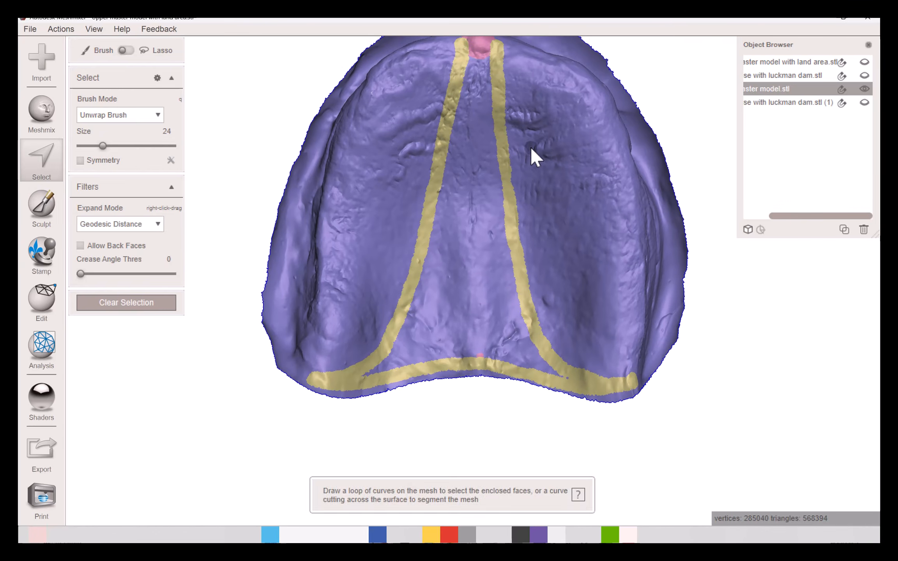
right_drag(530, 154, 507, 240)
scroll(480, 234, up, 5)
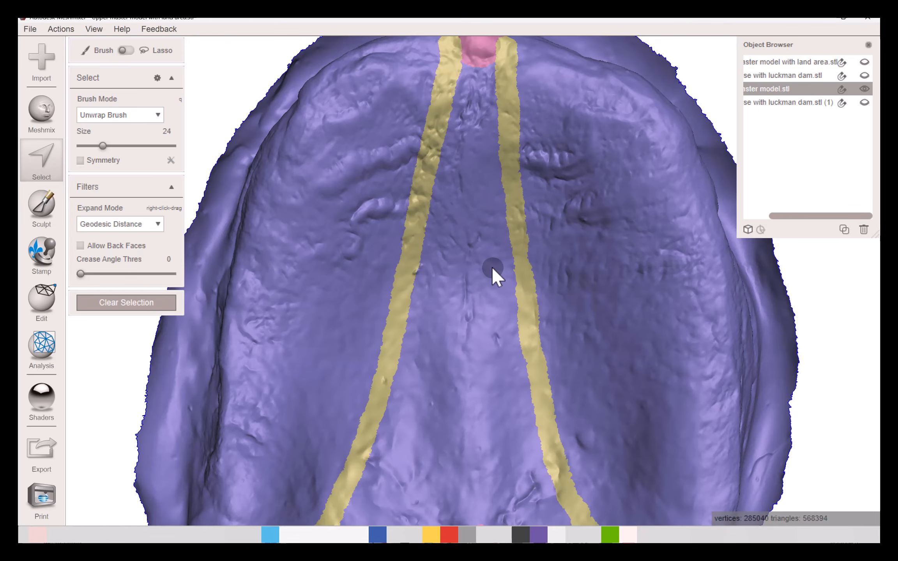
scroll(492, 266, down, 5)
mouse_move(496, 191)
right_down()
mouse_move(485, 259)
mouse_move(563, 260)
mouse_move(439, 224)
mouse_move(503, 187)
mouse_move(511, 173)
mouse_move(502, 192)
mouse_move(489, 176)
mouse_move(500, 232)
right_up()
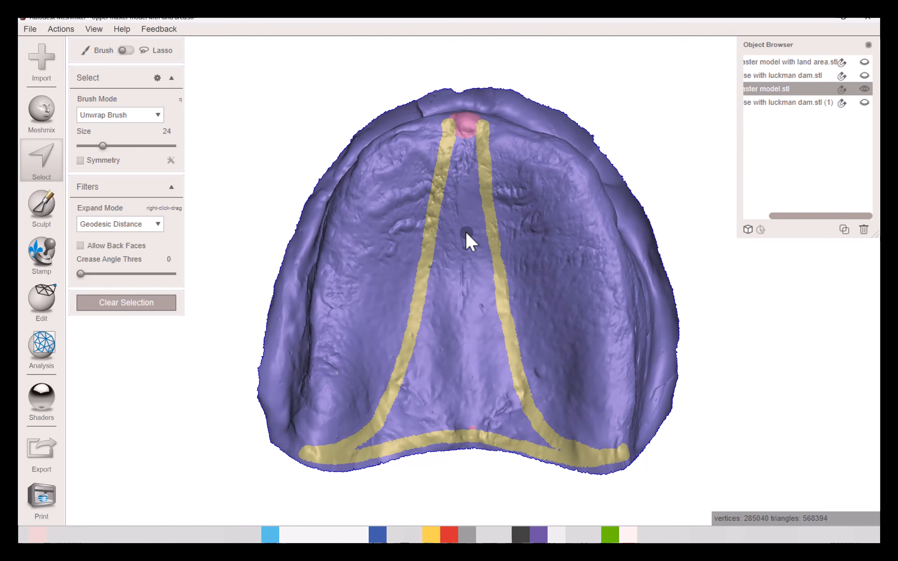
right_drag(467, 234, 496, 273)
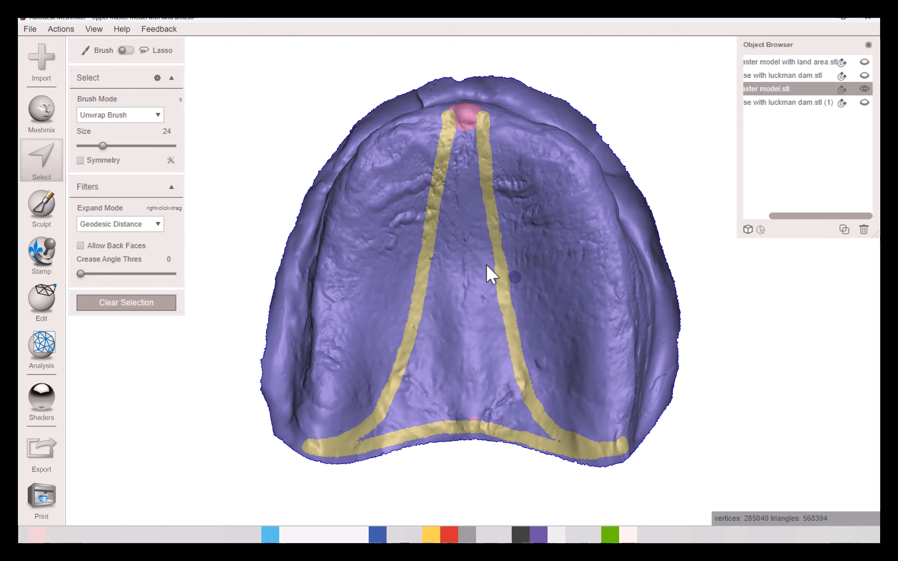
scroll(454, 235, up, 5)
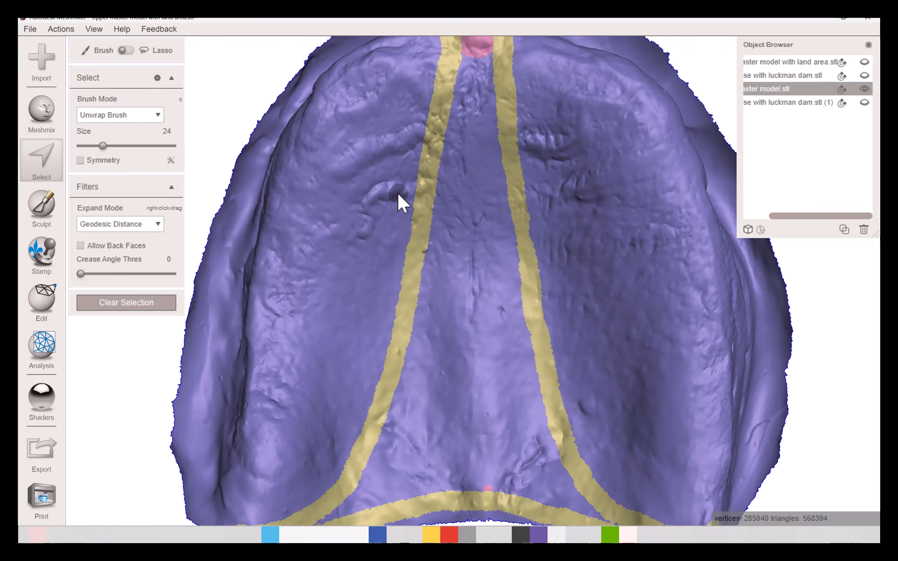
click(477, 215)
alt+drag(585, 359, 552, 326)
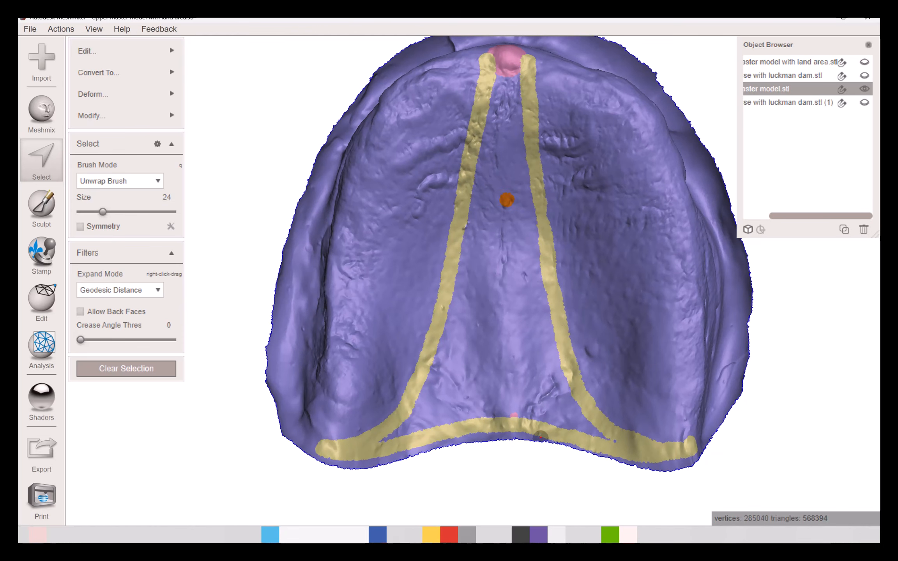
- Switch to luckmanpostdam.pdf in Chrome, check the oval outline drawing on page 3, and return to the model
mouse_move(413, 534)
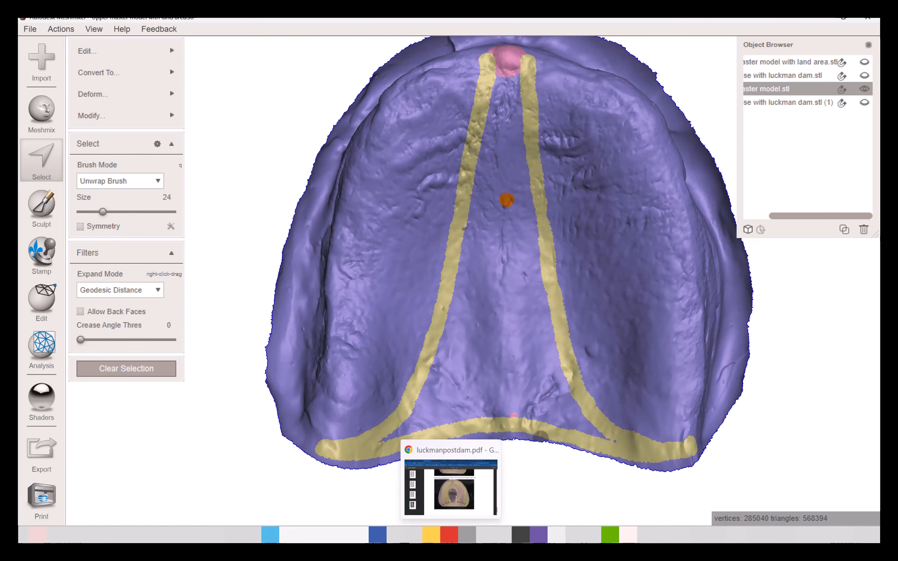
click(413, 534)
scroll(476, 274, up, 15)
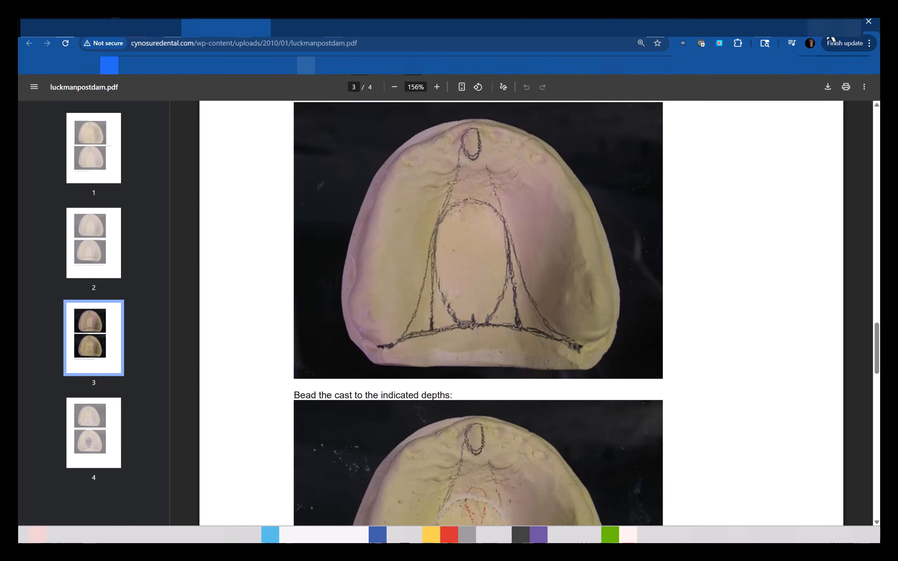
click(821, 25)
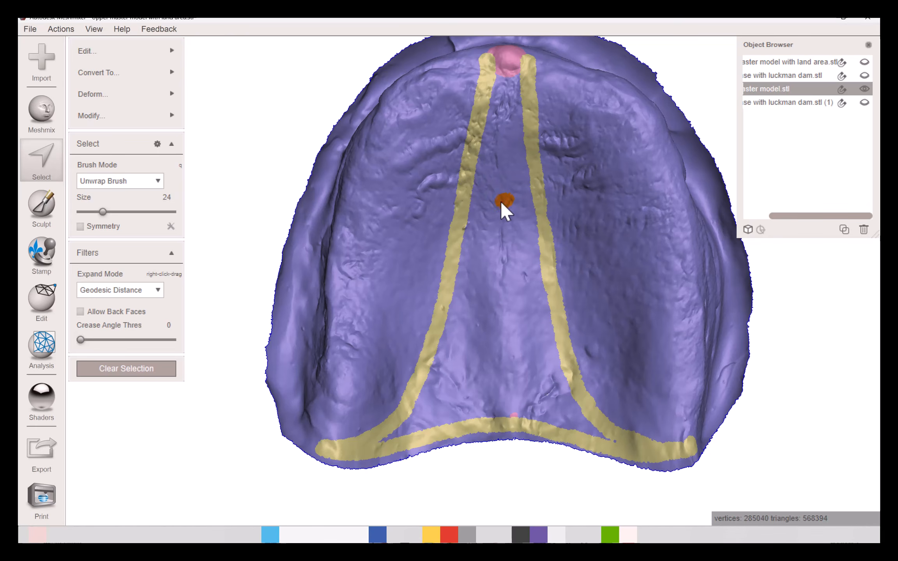
- Paint a closed oval between the lateral lines, running from the anterior midline dot to the posterior midline mark and back
drag(467, 254, 459, 273)
drag(455, 323, 459, 357)
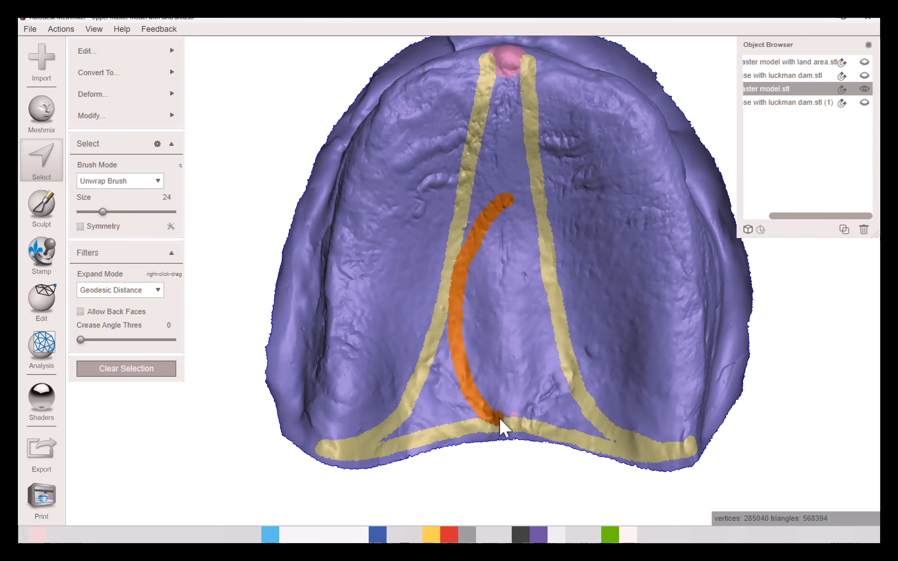
drag(522, 415, 543, 396)
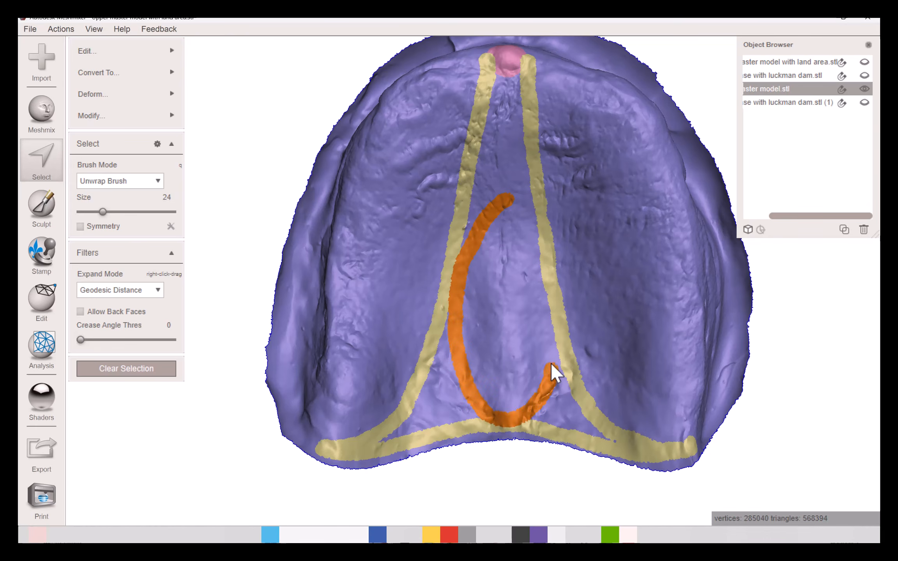
drag(551, 337, 549, 305)
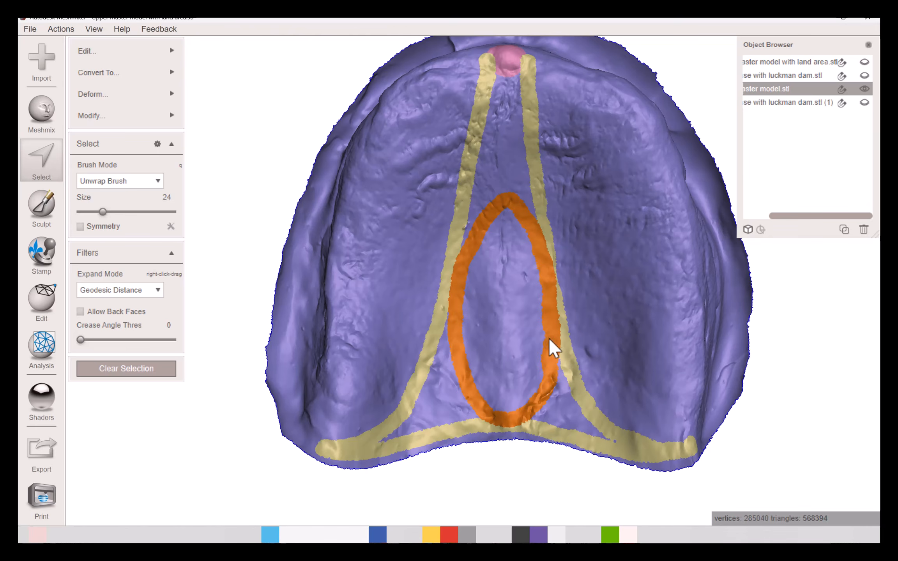
- Create a face group from the painted oval, clear the selection, and reactivate the Select tool
scroll(563, 373, down, 5)
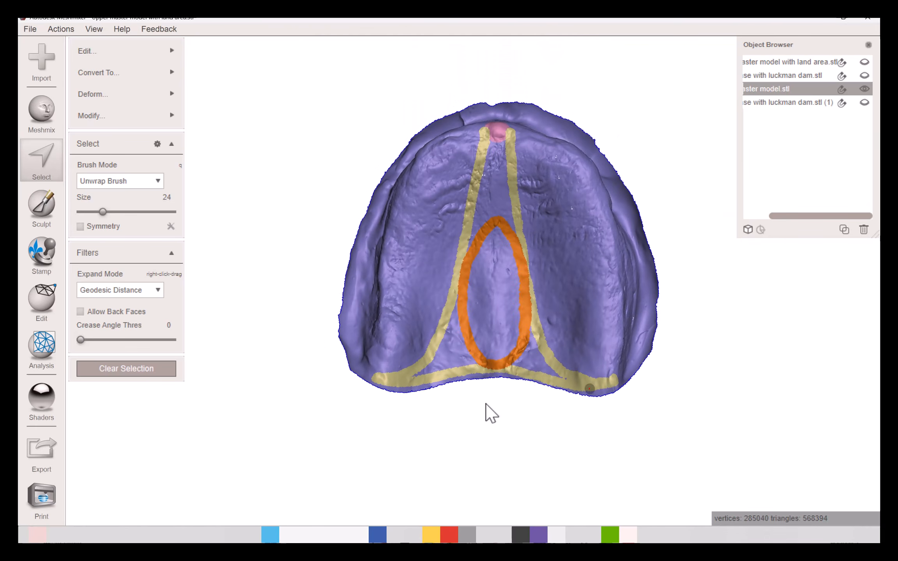
scroll(444, 380, up, 4)
key(Escape)
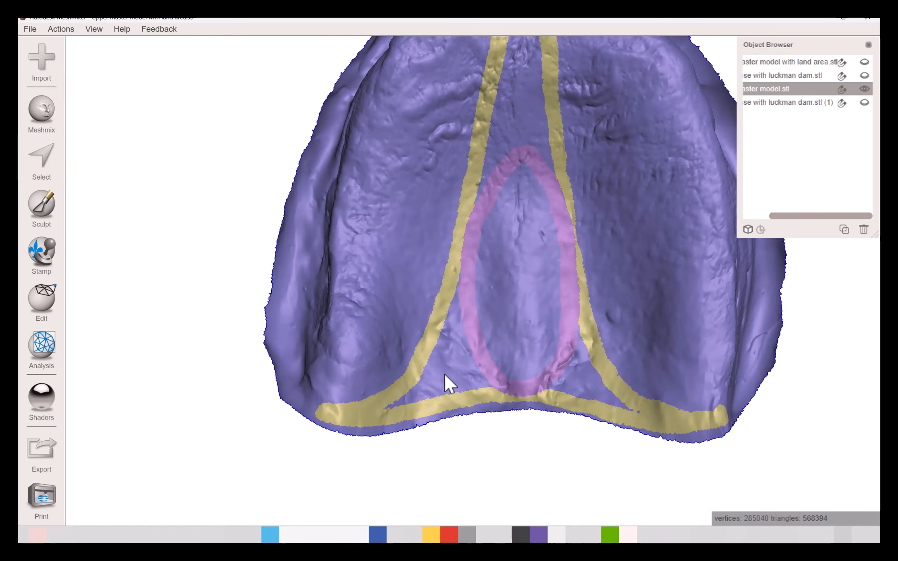
key(s)
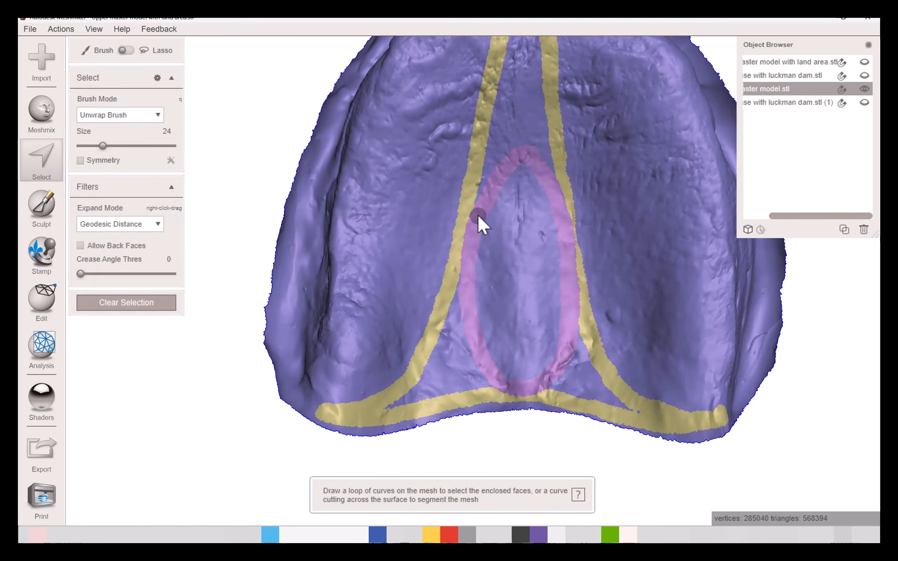
- Check the straight lines beside the oval on page 3 of luckmanpostdam.pdf in Chrome and return to the model
scroll(477, 214, down, 2)
click(449, 534)
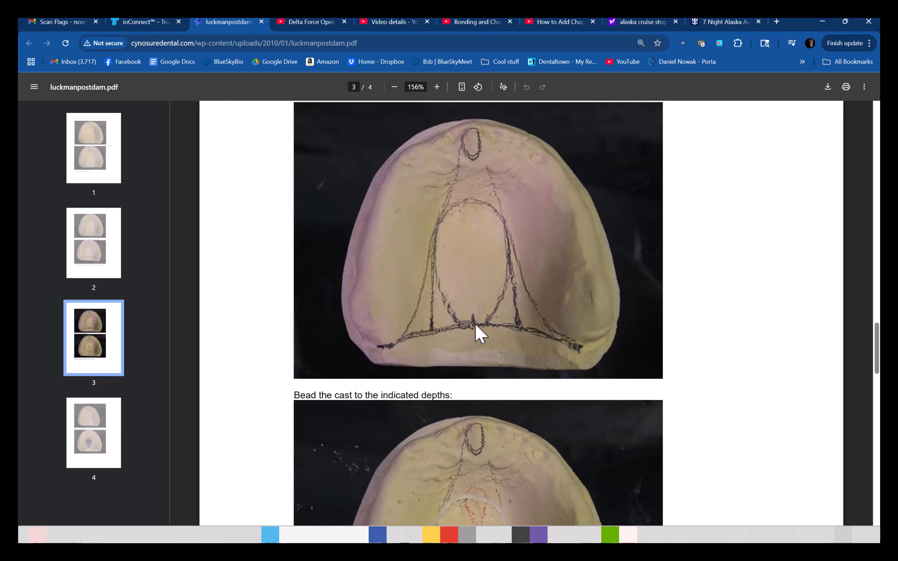
click(819, 21)
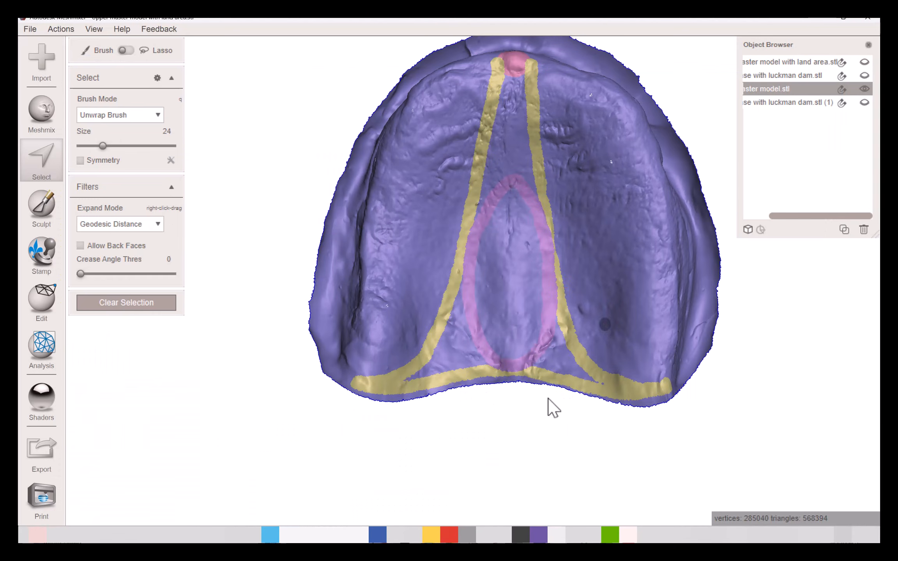
- Select the oval face group and paint a straight line from each of its sides back to the posterior border line
click(449, 376)
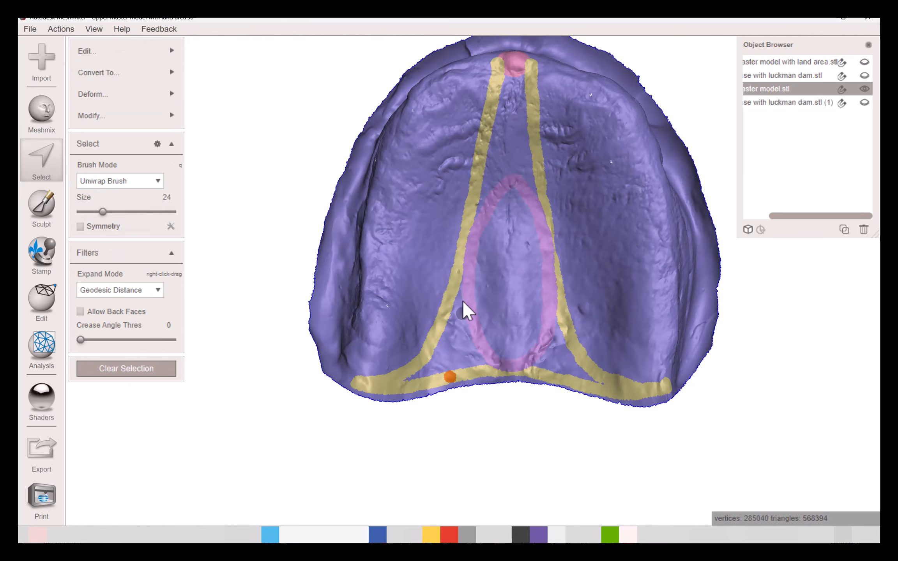
double_click(509, 180)
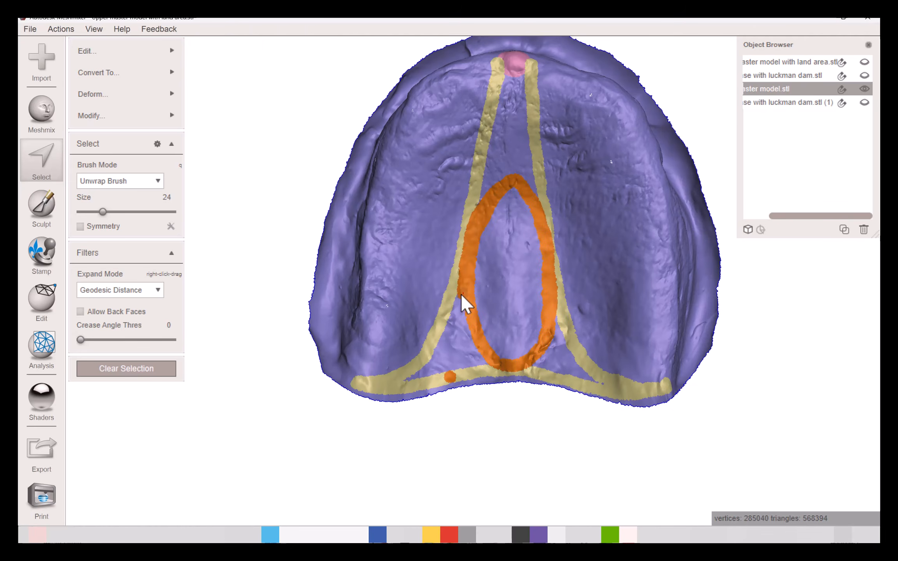
drag(457, 311, 455, 335)
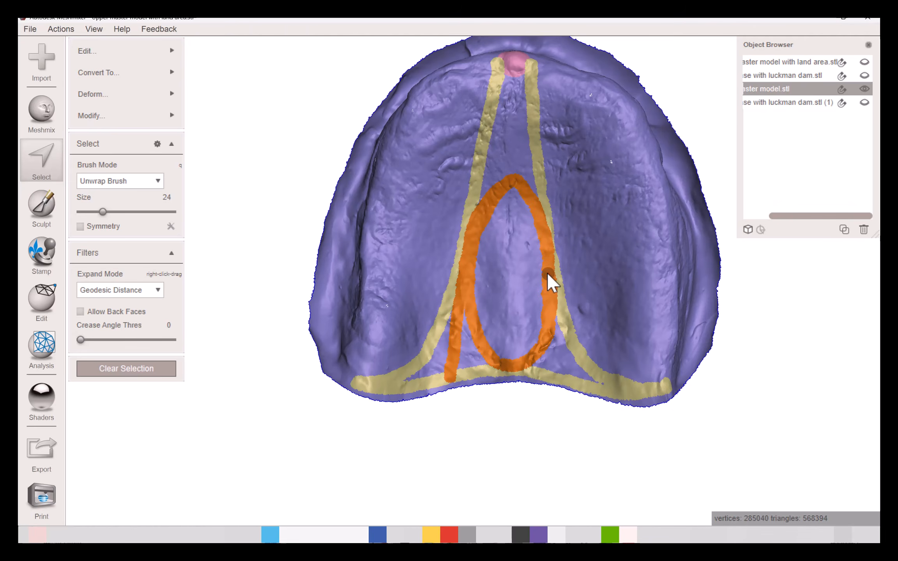
drag(548, 284, 566, 381)
scroll(633, 366, down, 4)
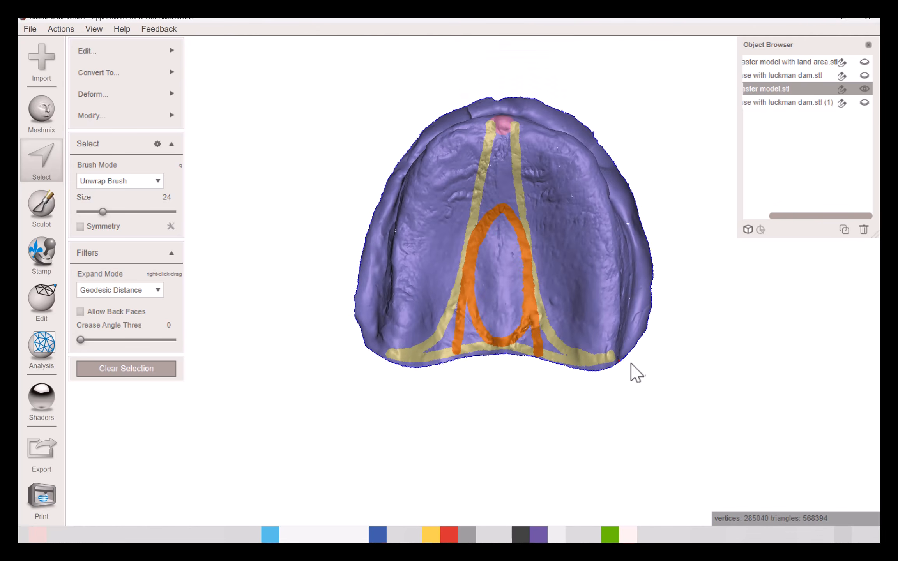
- Create a face group from the oval with its two side lines and clear the selection
middle_drag(570, 363, 519, 325)
right_drag(520, 324, 507, 363)
scroll(521, 399, down, 3)
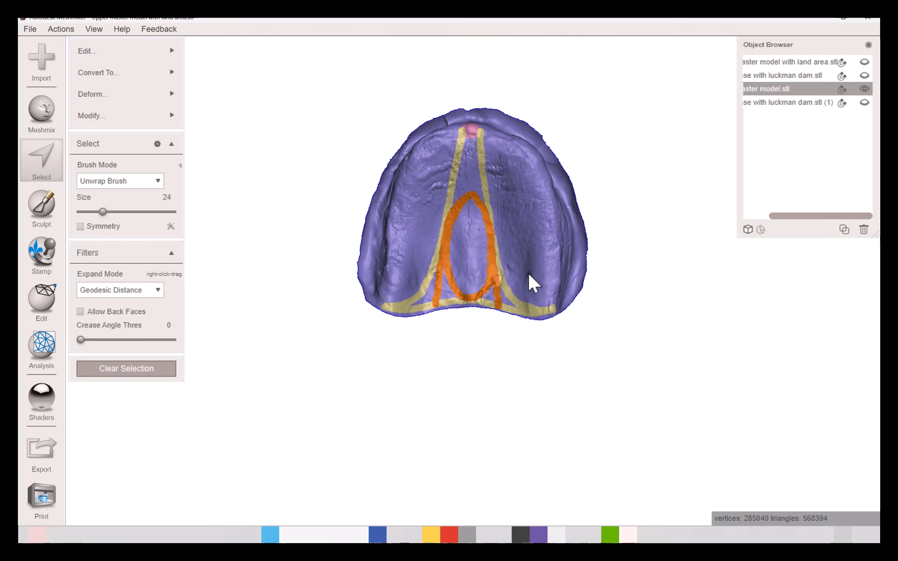
scroll(476, 265, down, 3)
key(ctrl+g)
scroll(447, 275, up, 6)
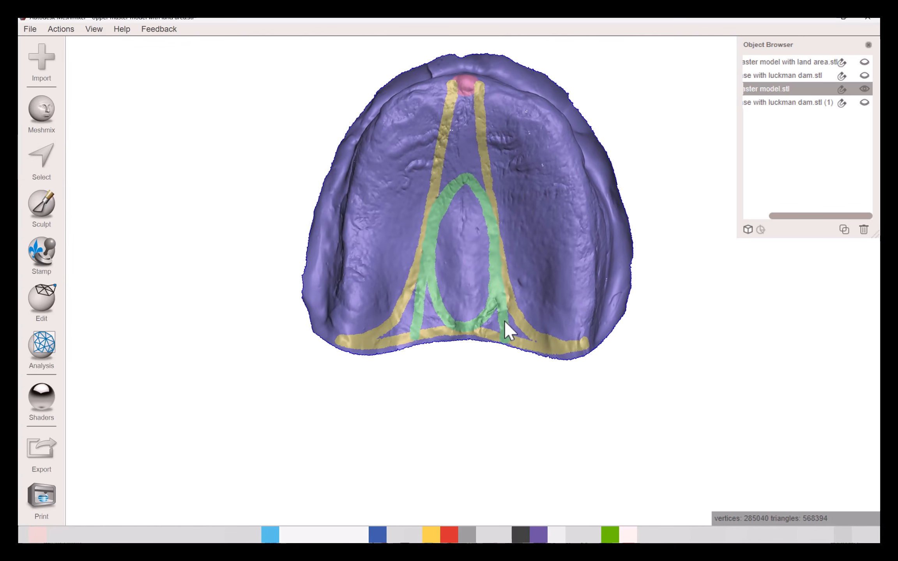
middle_drag(501, 310, 506, 341)
scroll(440, 252, up, 5)
middle_drag(446, 298, 444, 328)
right_drag(444, 328, 447, 309)
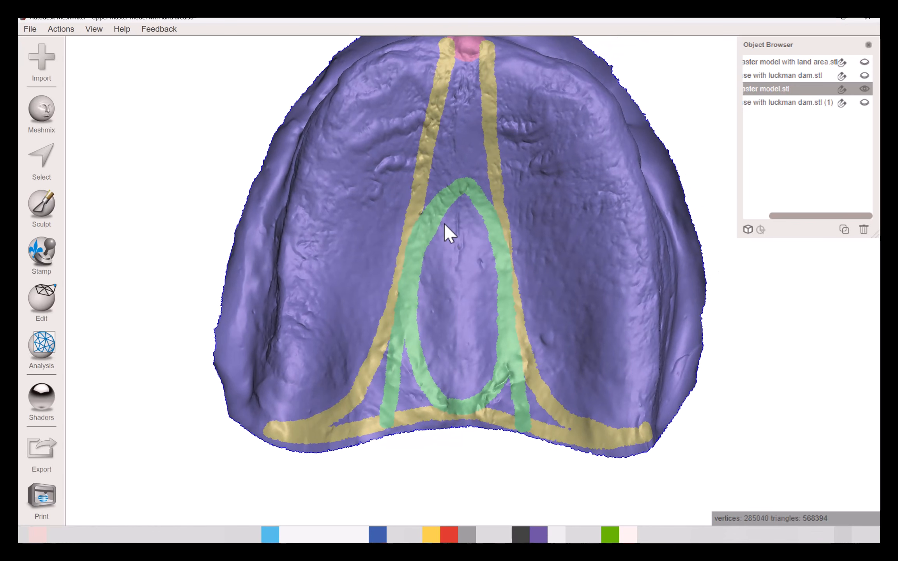
- Select the area enclosed by the oval, widen it slightly at both sides, and make it a separate face group
click(49, 164)
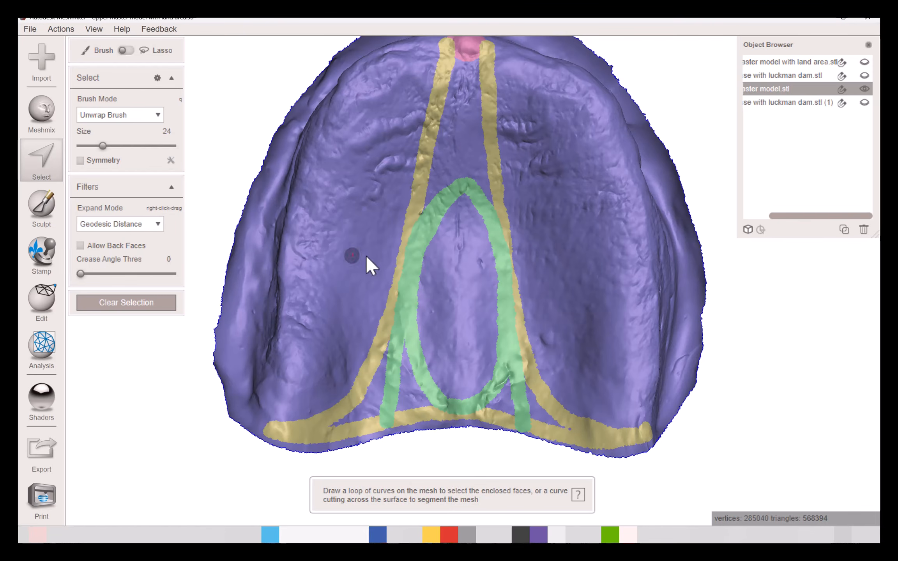
double_click(448, 254)
scroll(450, 247, up, 5)
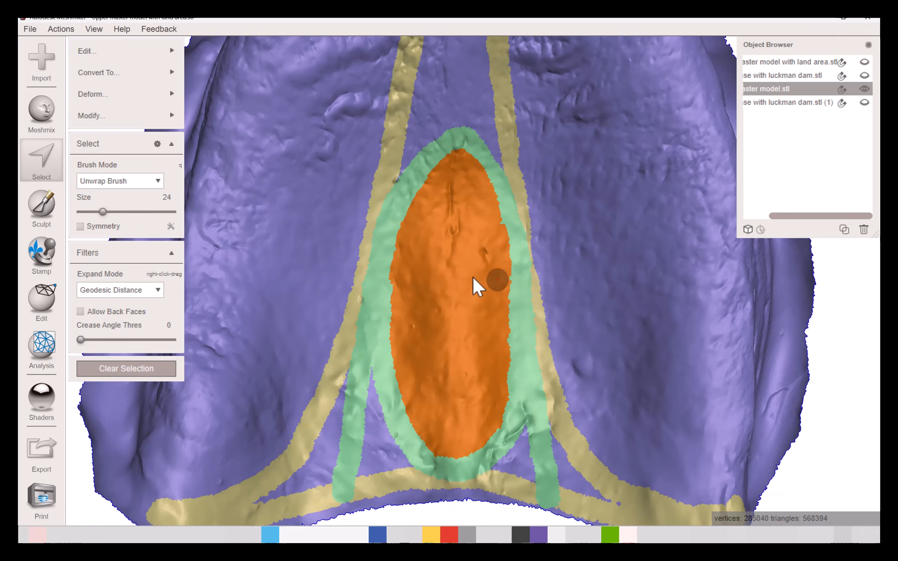
drag(401, 280, 396, 333)
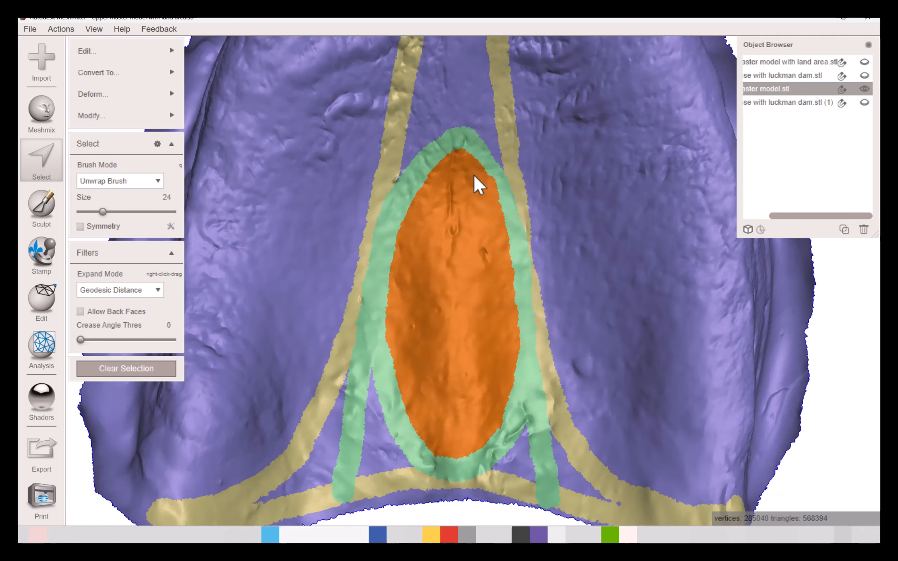
scroll(277, 251, down, 2)
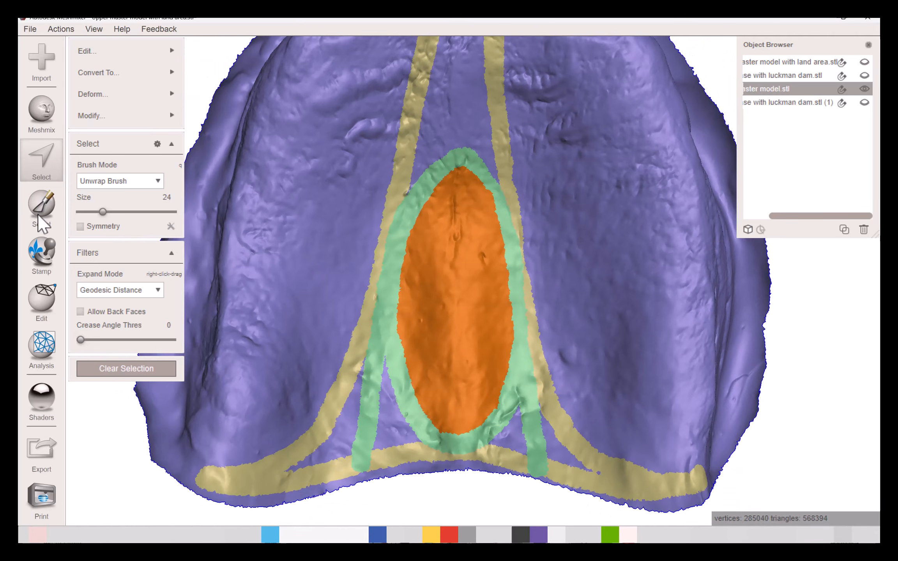
key(Escape)
scroll(328, 303, down, 4)
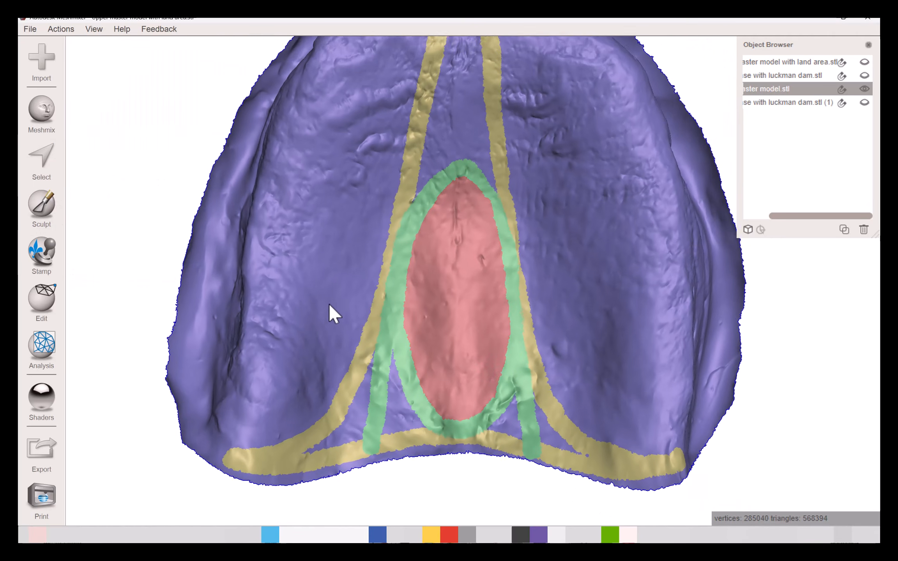
- Reactivate the Select tool, review the bead depths marked on page 3 of luckmanpostdam.pdf, and return to the model
click(47, 166)
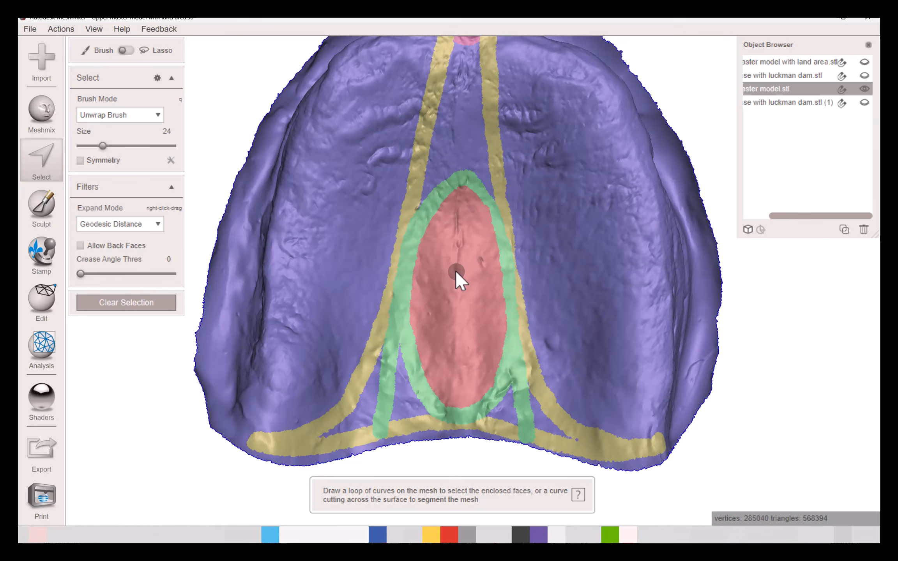
middle_drag(455, 269, 426, 253)
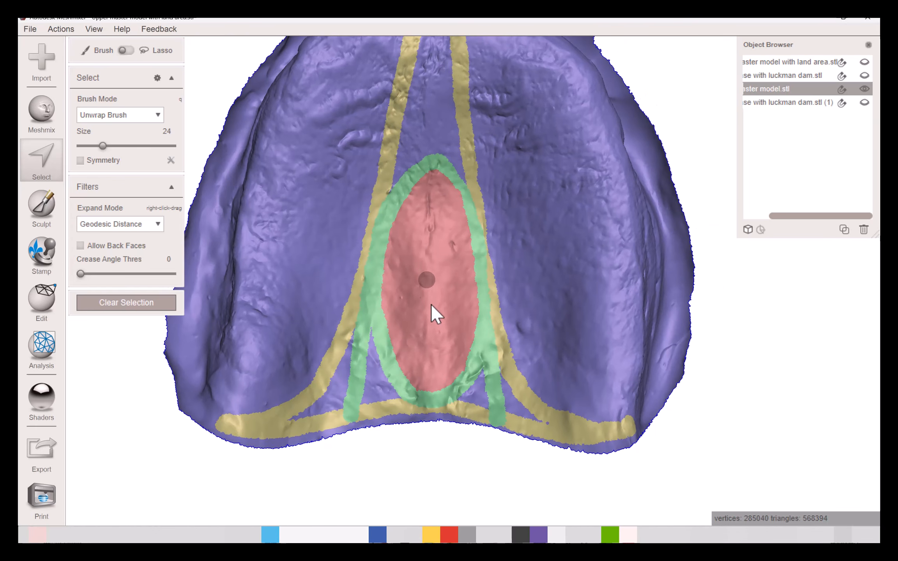
middle_drag(429, 307, 440, 330)
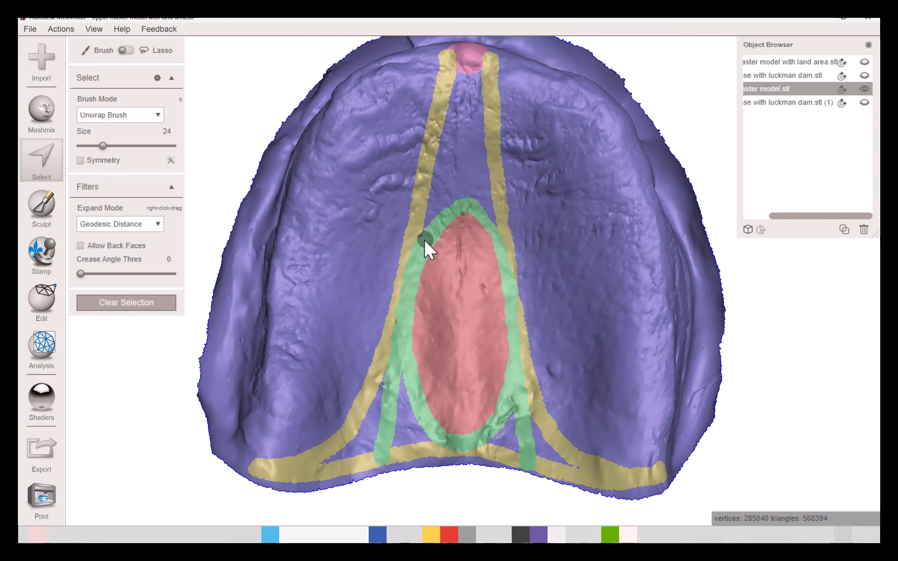
mouse_move(450, 535)
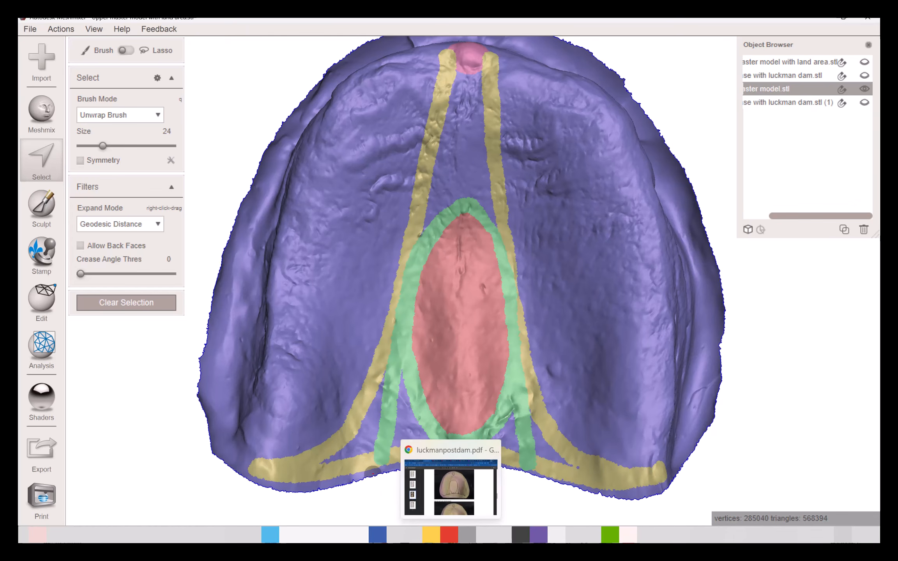
click(450, 487)
scroll(497, 364, down, 8)
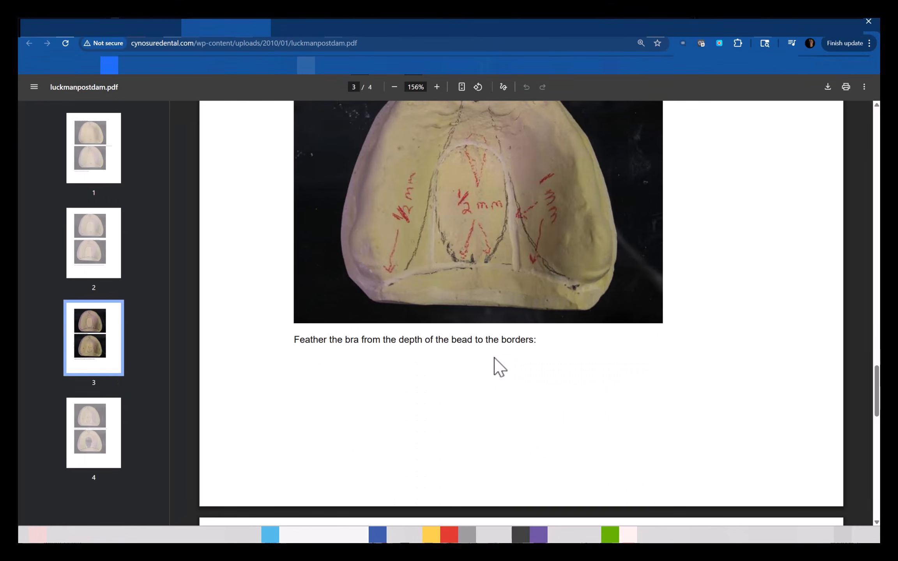
scroll(484, 321, up, 4)
scroll(492, 330, up, 2)
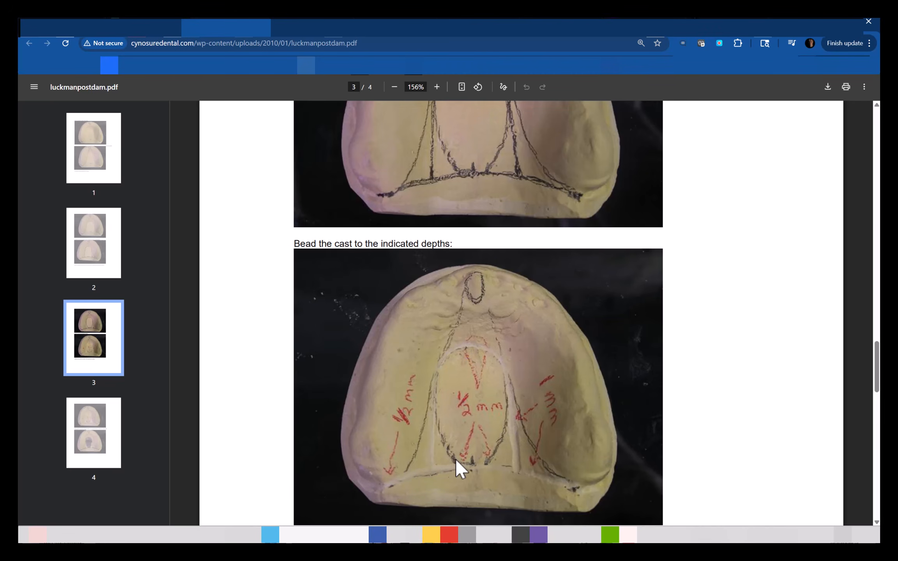
click(815, 28)
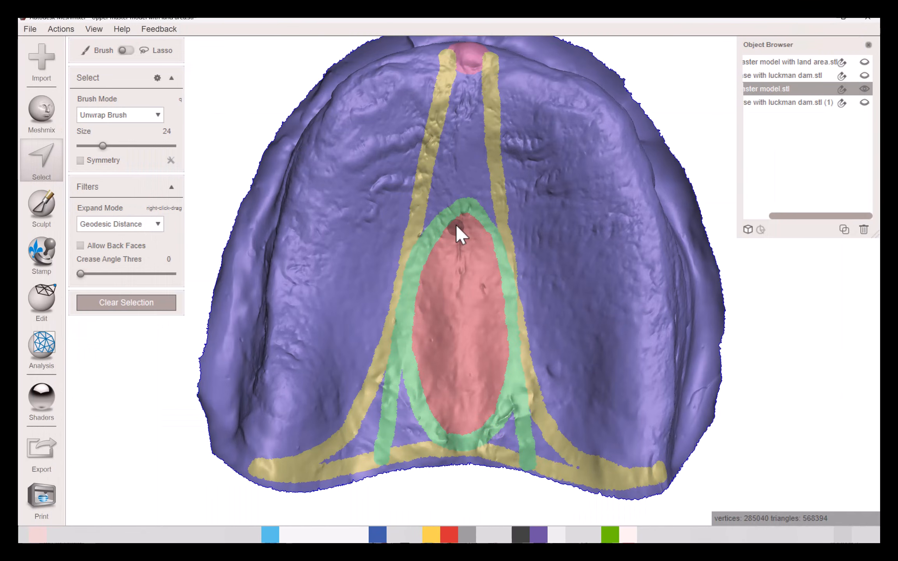
- Select the oval and side line face group, and remove the oval's posterior arc between the side lines from the selection
double_click(436, 229)
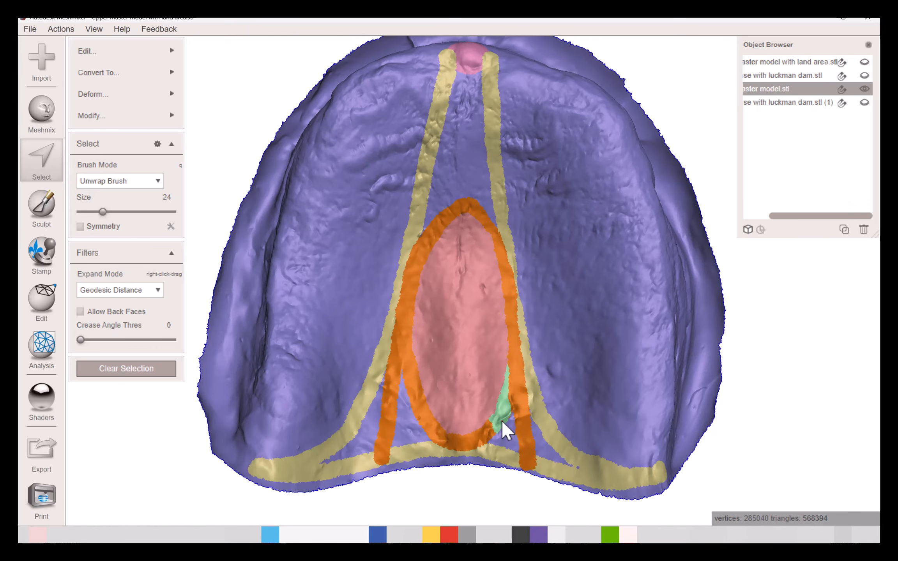
drag(500, 421, 488, 423)
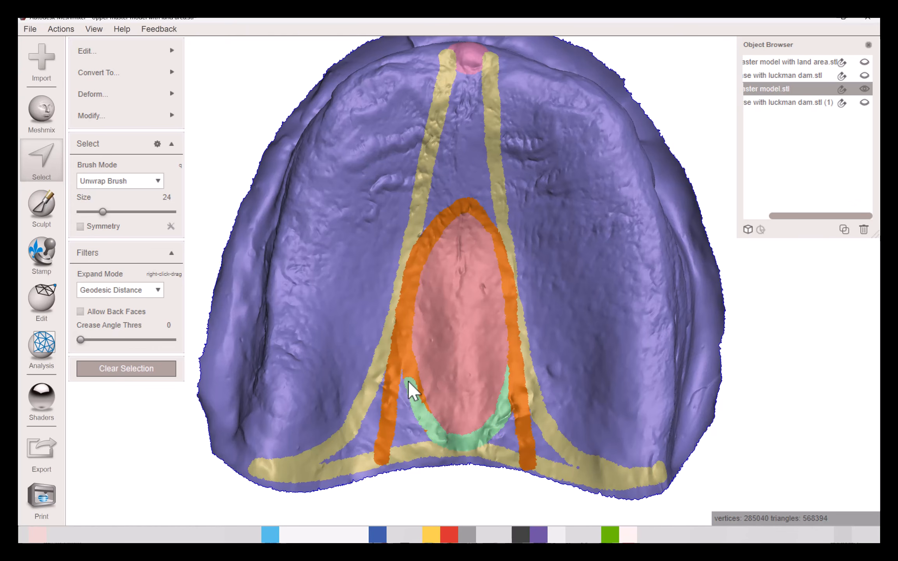
drag(411, 371, 419, 312)
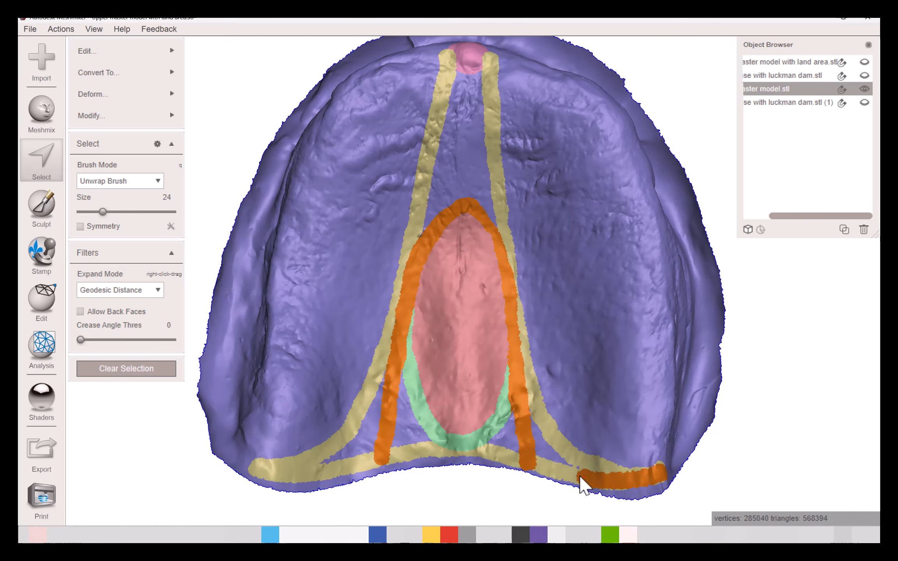
- Add the full posterior border line to the selection from end to end and touch up the edge of the side line
drag(430, 446, 346, 467)
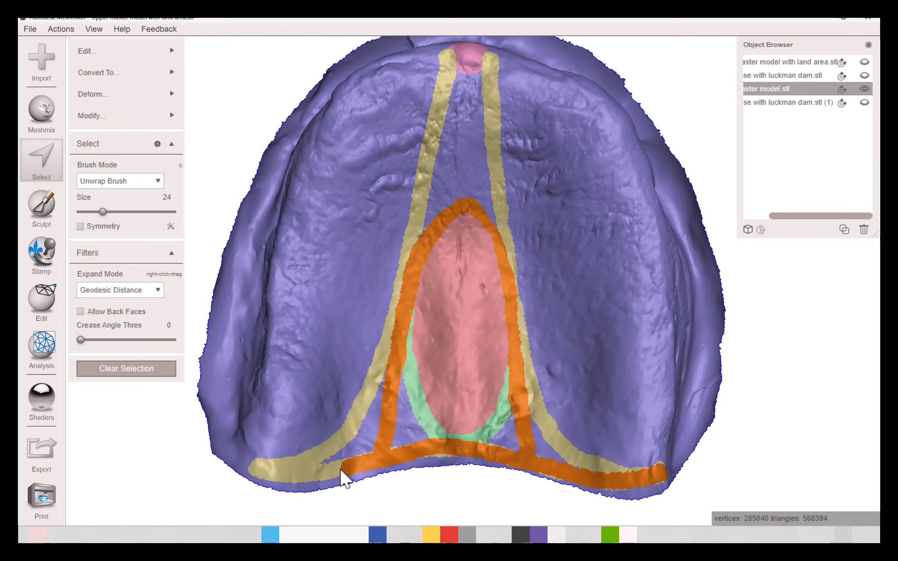
scroll(485, 402, up, 3)
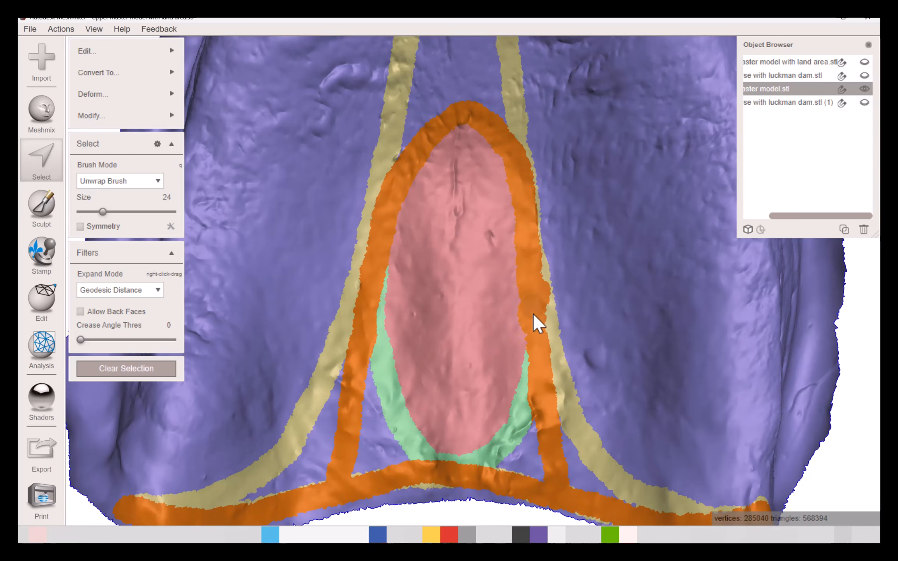
mouse_move(515, 341)
mouse_down()
mouse_move(531, 283)
mouse_move(549, 311)
mouse_up()
- Offset the selected post dam outline by 0.25 mm, with Preserve Groups on and Connected off
scroll(468, 392, down, 3)
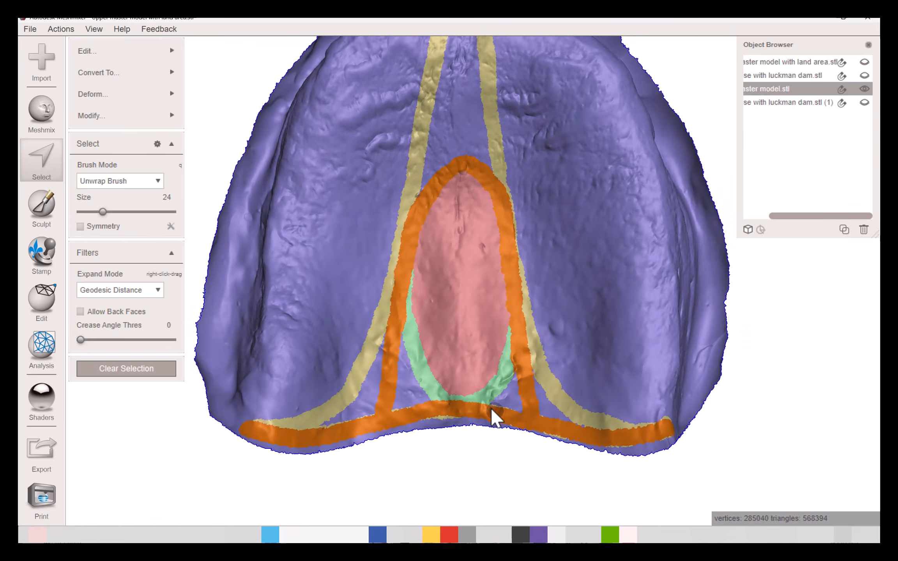
scroll(489, 406, down, 3)
mouse_move(444, 449)
right_down()
mouse_move(447, 359)
mouse_move(440, 431)
right_up()
scroll(445, 307, up, 3)
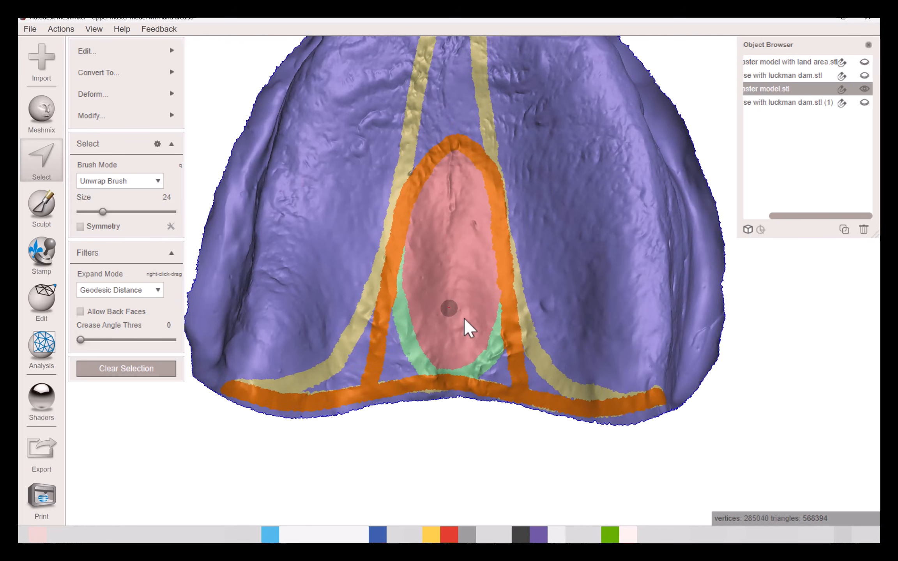
middle_drag(452, 306, 480, 340)
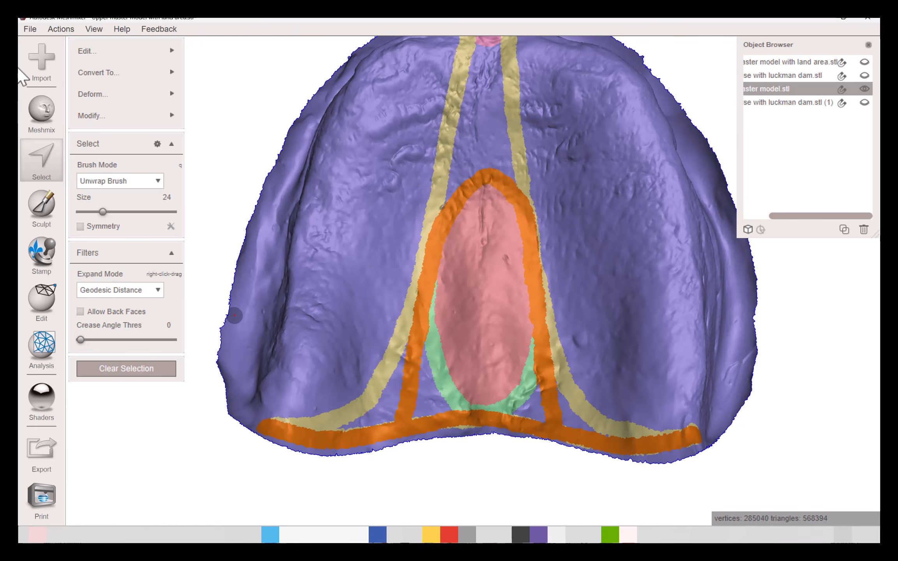
mouse_move(90, 49)
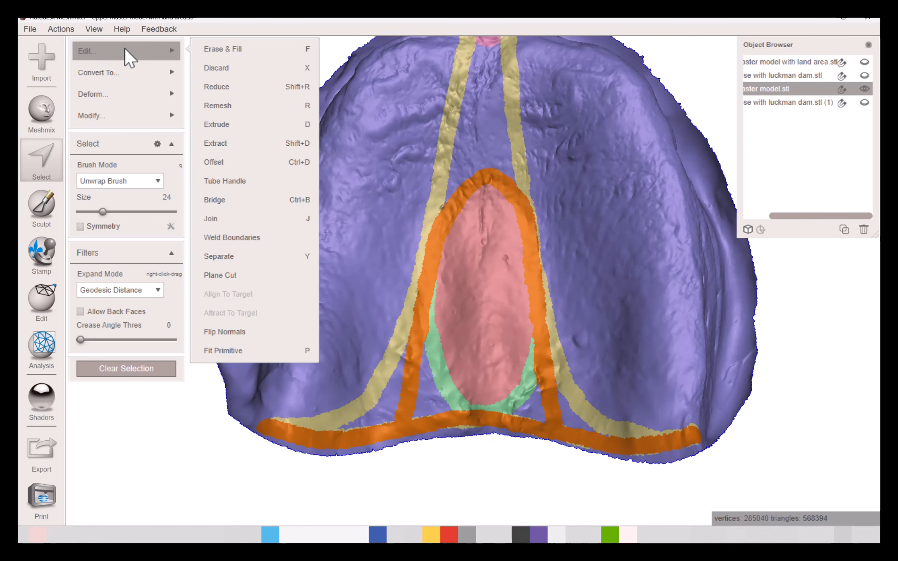
click(229, 163)
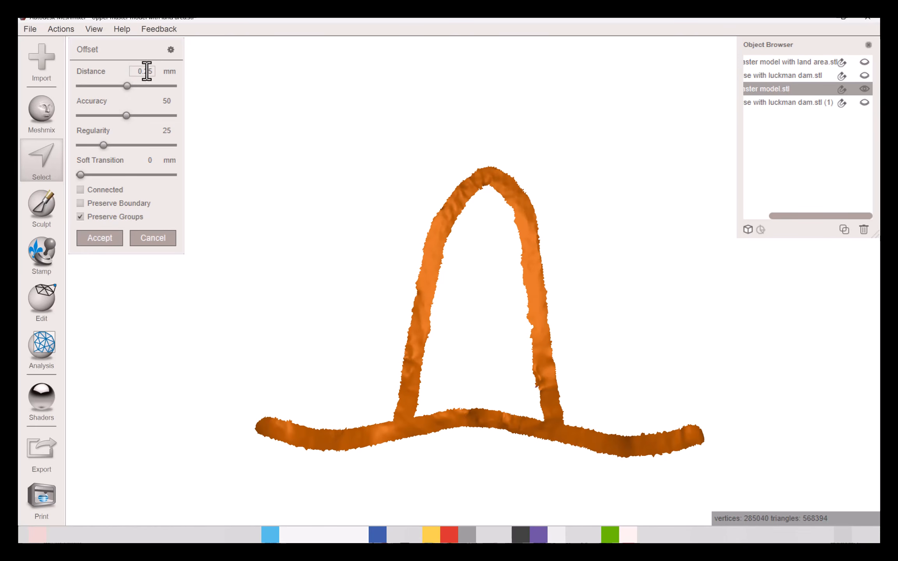
click(98, 237)
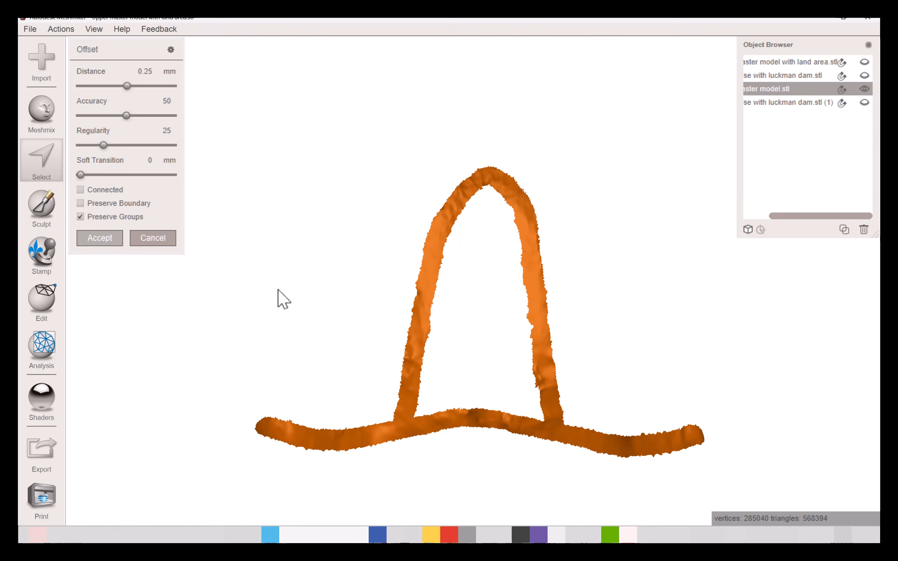
- Examine the offset post dam strip along the posterior edge and from the palatal side
right_drag(434, 310, 430, 191)
scroll(425, 244, up, 5)
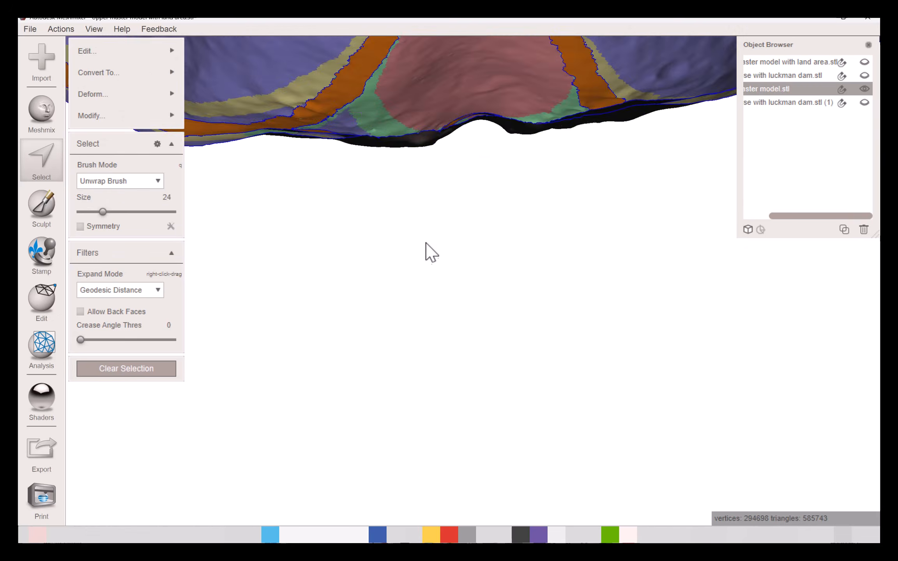
middle_drag(409, 121, 454, 283)
scroll(413, 259, up, 3)
middle_drag(433, 247, 457, 337)
right_drag(458, 337, 425, 306)
scroll(428, 306, up, 4)
right_drag(479, 319, 569, 221)
mouse_move(335, 261)
right_down()
mouse_move(390, 246)
mouse_move(427, 280)
mouse_move(430, 269)
right_up()
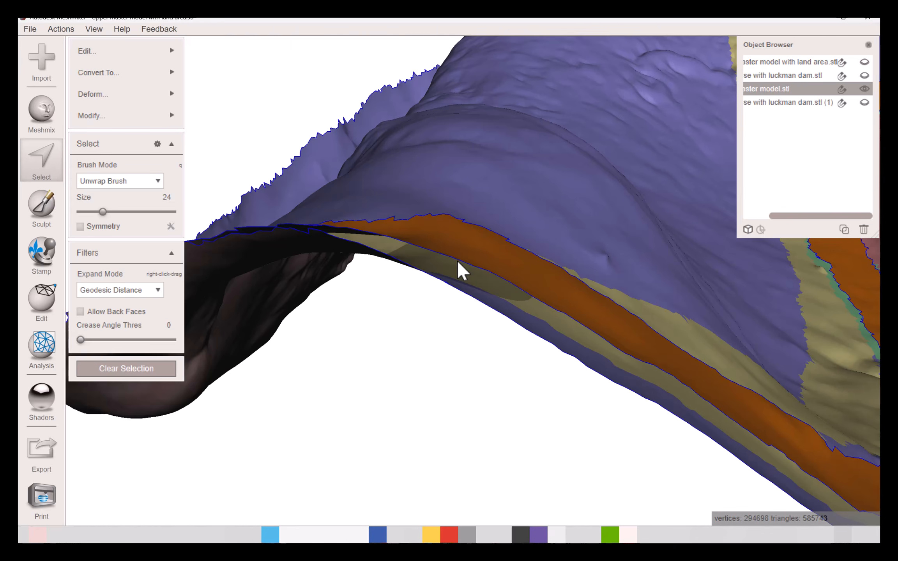
mouse_move(457, 260)
right_down()
mouse_move(559, 205)
mouse_move(441, 184)
mouse_move(511, 281)
mouse_move(496, 300)
mouse_move(487, 268)
mouse_move(465, 364)
mouse_move(532, 231)
right_up()
mouse_move(507, 152)
right_down()
mouse_move(390, 506)
mouse_move(588, 255)
mouse_move(619, 241)
mouse_move(742, 20)
mouse_move(601, 305)
mouse_move(546, 319)
mouse_move(607, 253)
mouse_move(614, 289)
mouse_move(603, 279)
right_up()
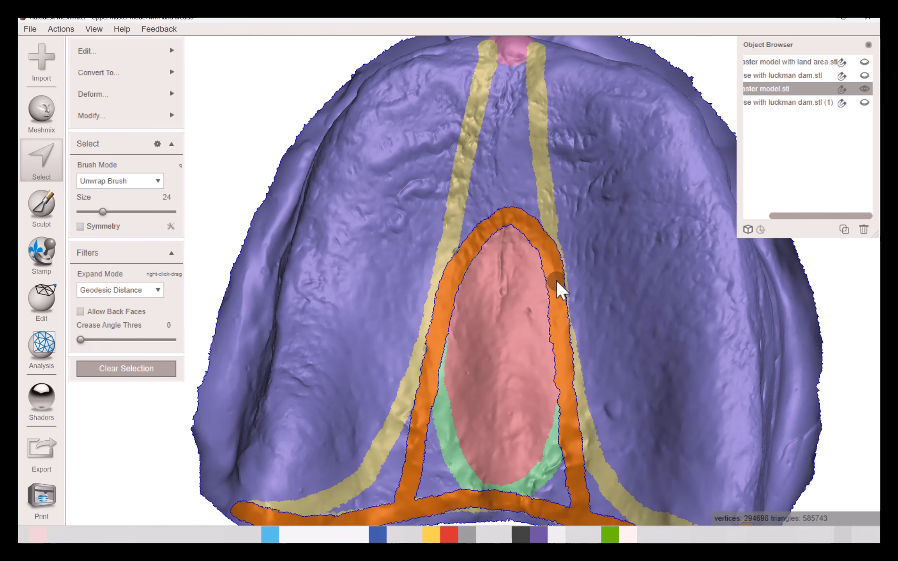
- Offset the selected post dam outline by -1 mm with Preserve Groups on and Connected off
key(shift+d)
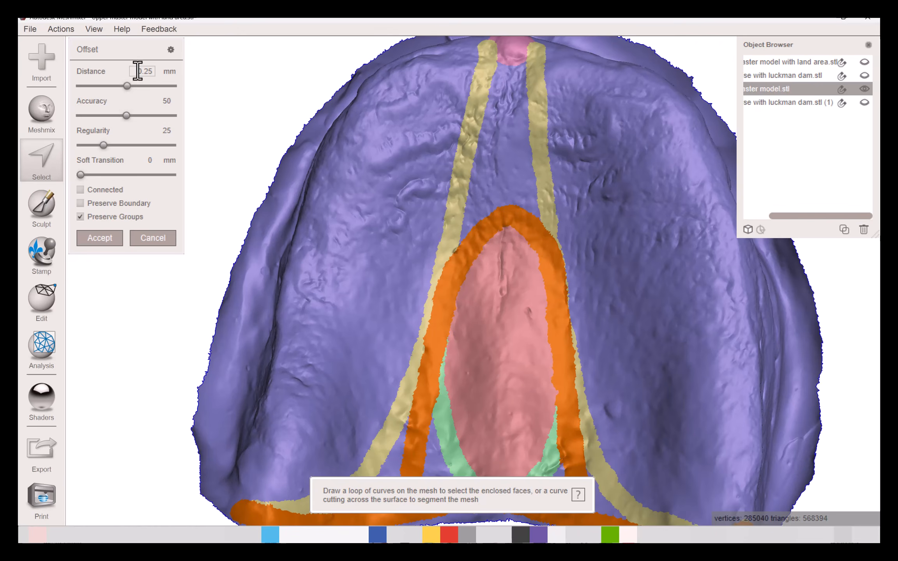
click(137, 71)
text(-1)
key(Return)
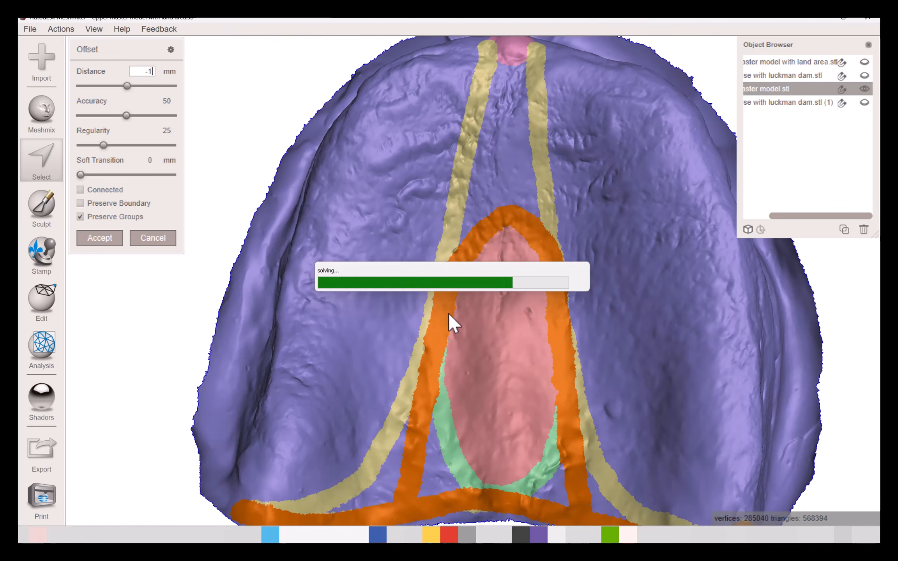
mouse_move(491, 324)
right_down()
mouse_move(489, 194)
mouse_move(492, 321)
right_up()
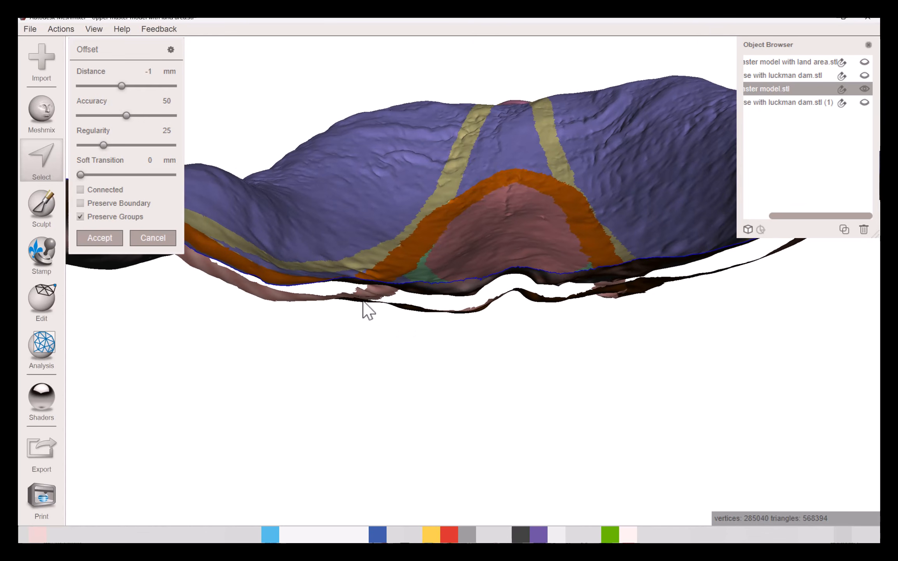
click(112, 237)
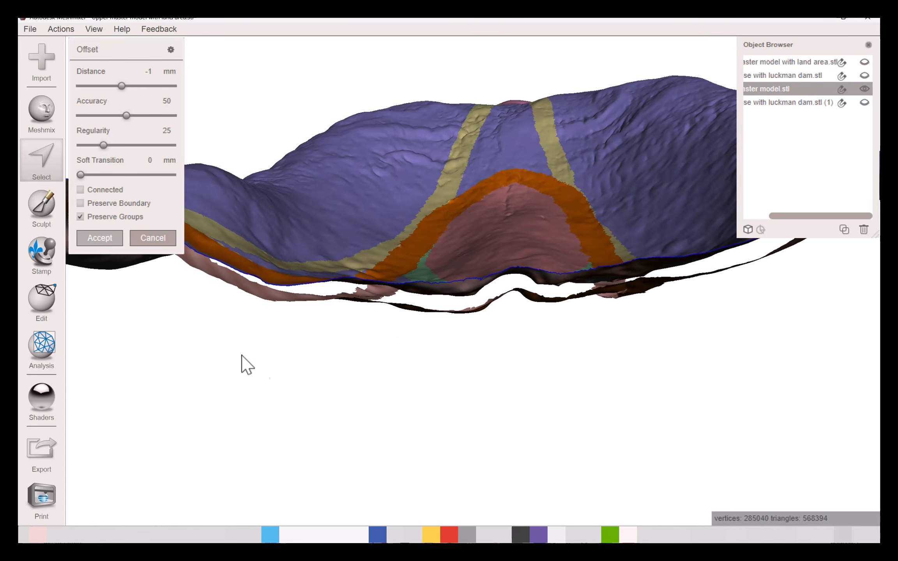
- Separate the offset post dam strip into its own object and hide the upper master model
right_drag(312, 385, 429, 173)
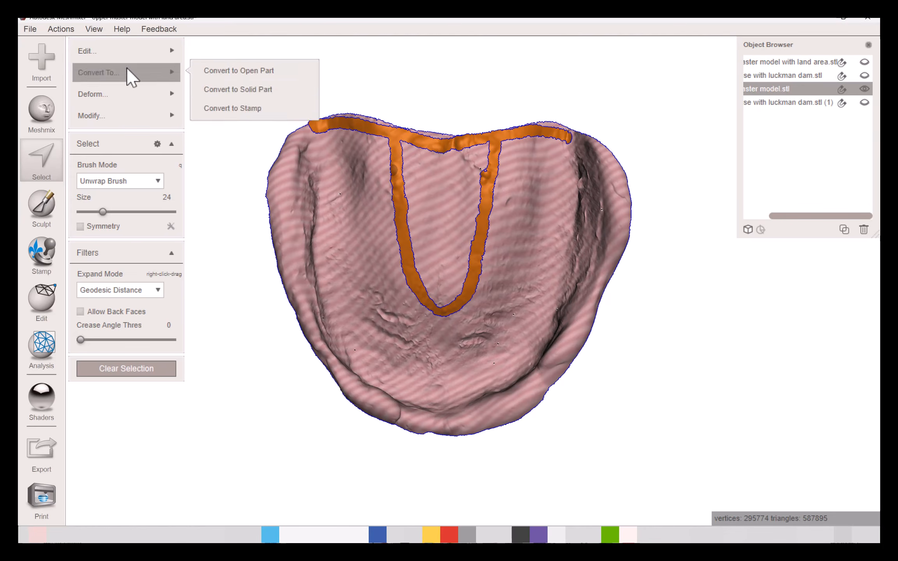
mouse_move(179, 51)
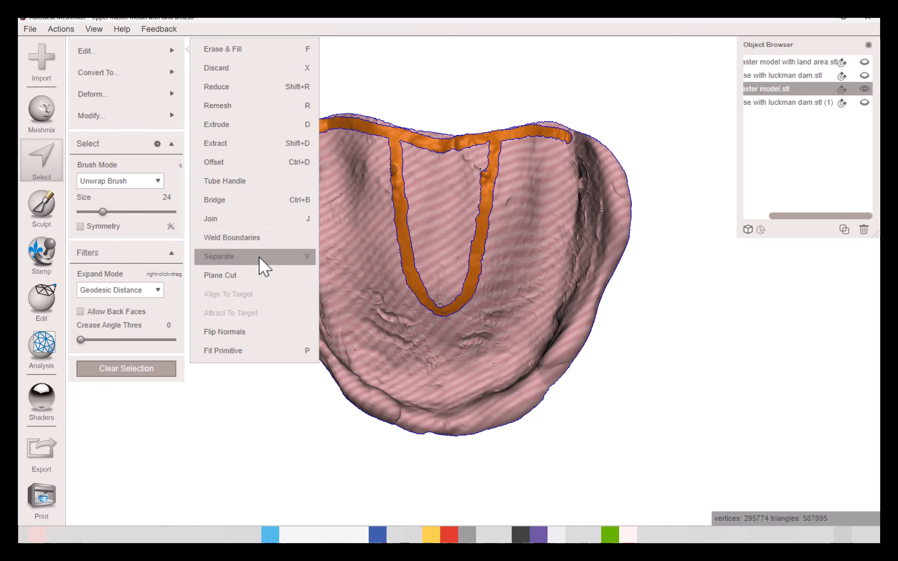
click(267, 263)
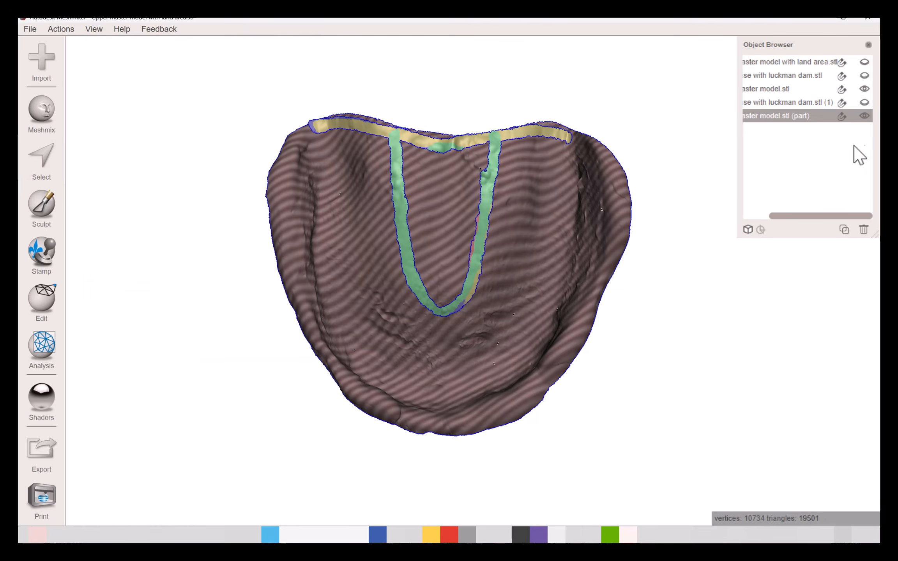
click(864, 90)
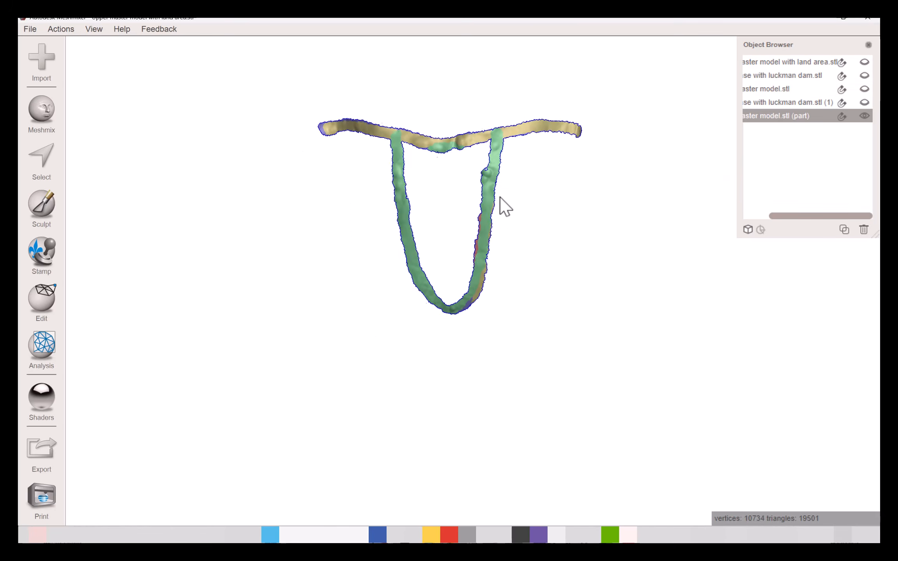
- Examine the separated strip on its own and against the redisplayed master model from several angles
right_drag(496, 217, 530, 28)
right_drag(458, 377, 421, 439)
scroll(493, 252, up, 3)
right_drag(493, 252, 490, 209)
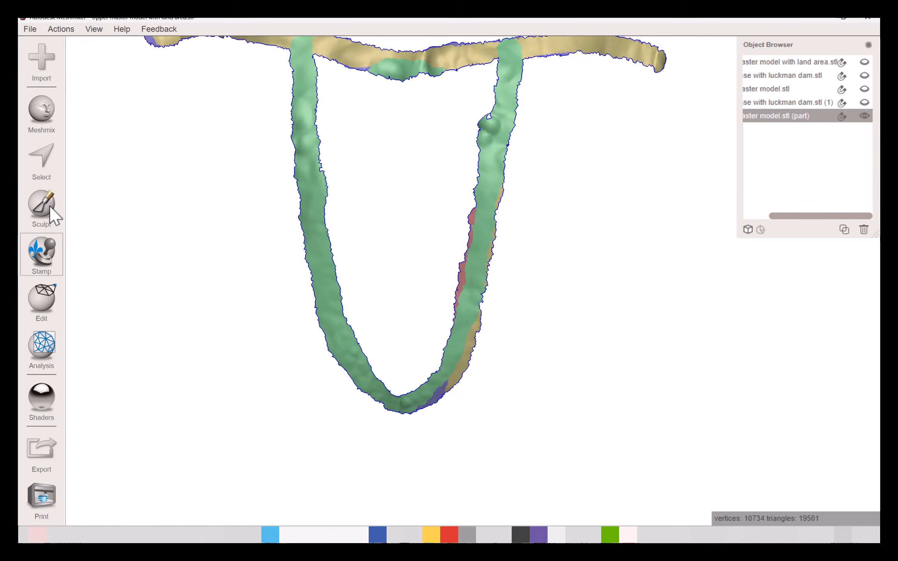
click(44, 210)
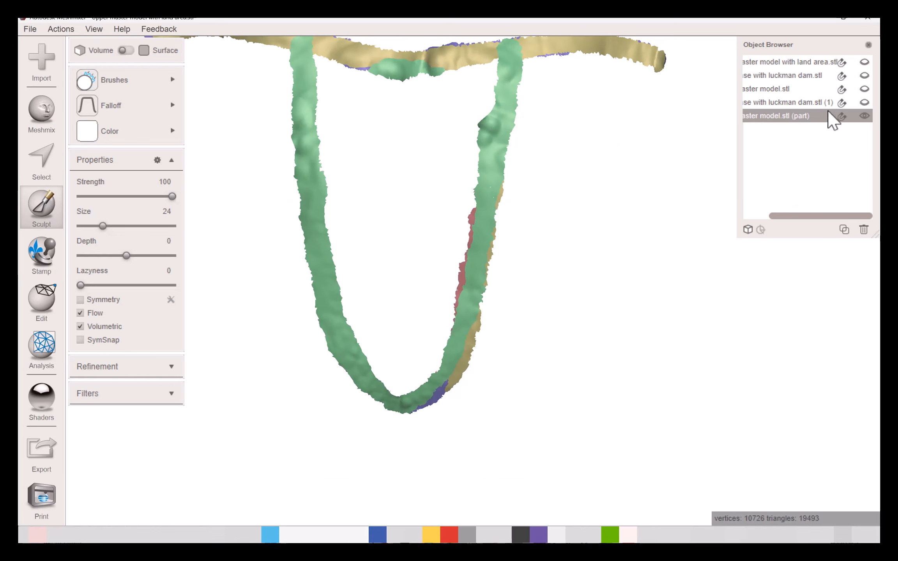
click(864, 62)
scroll(426, 394, down, 4)
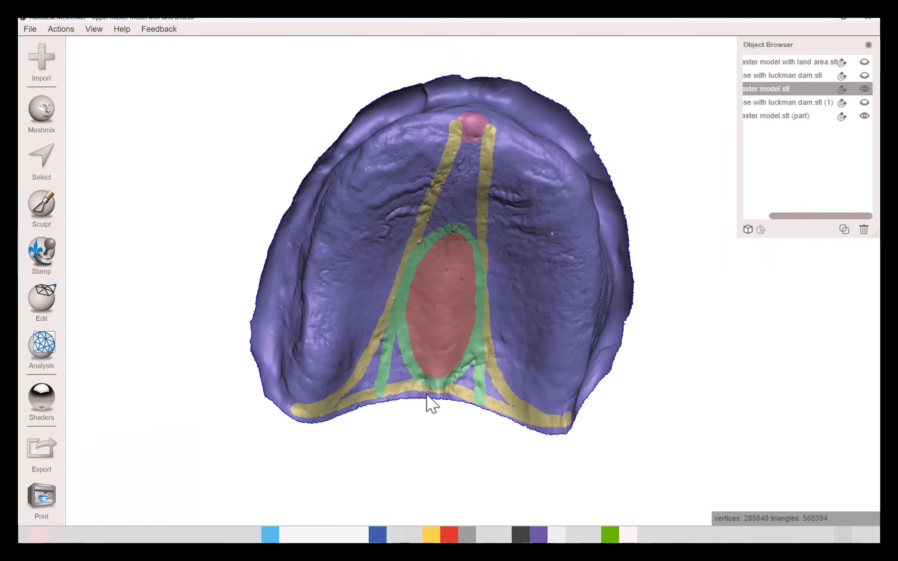
right_drag(426, 394, 439, 175)
scroll(455, 246, up, 4)
right_drag(456, 246, 490, 107)
click(490, 107)
scroll(448, 168, down, 2)
right_drag(448, 168, 444, 113)
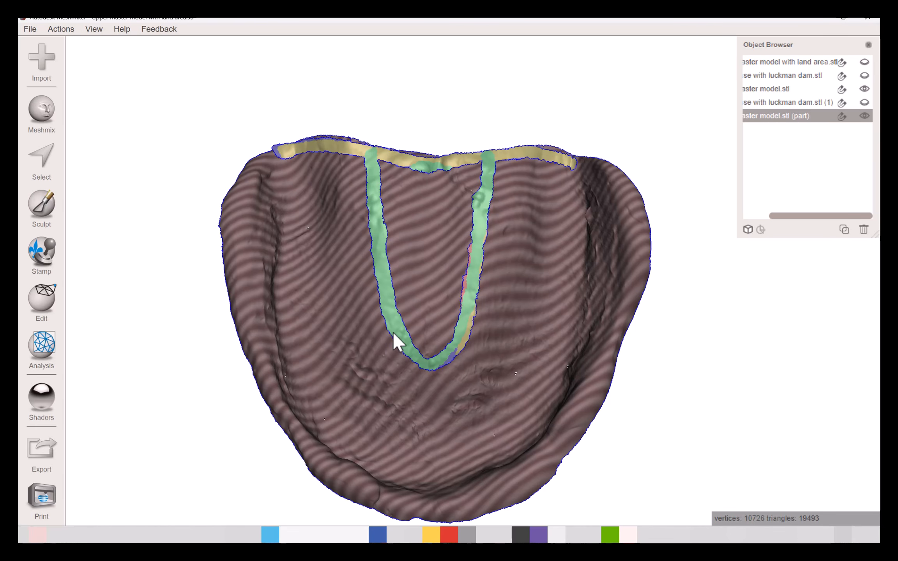
right_drag(428, 304, 563, 60)
right_drag(541, 275, 403, 166)
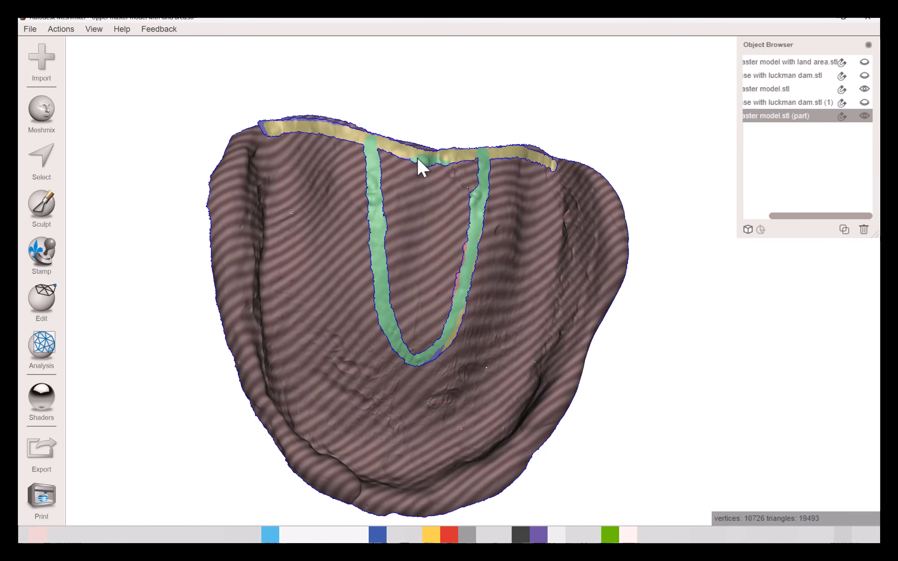
- Select all faces of the separated post dam strip and flip their normals
click(39, 175)
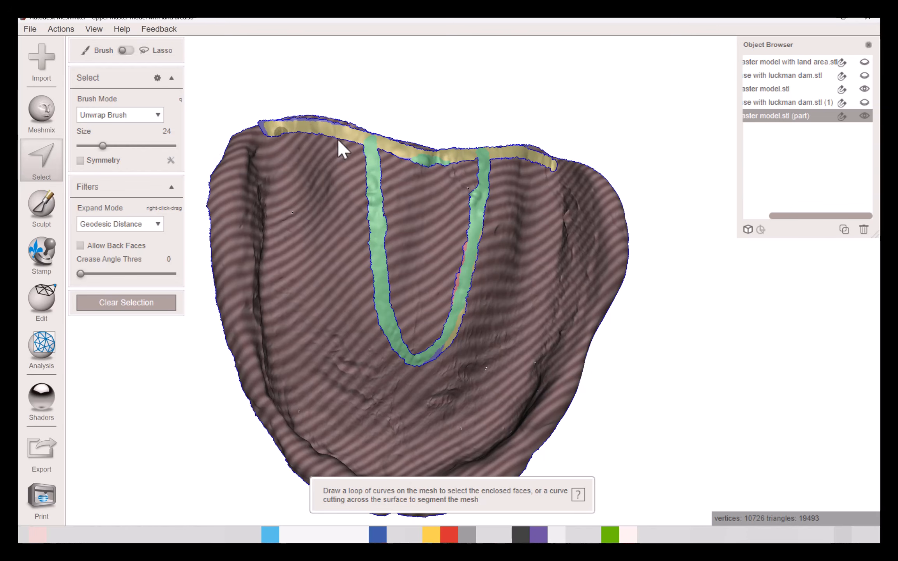
click(369, 141)
mouse_move(128, 113)
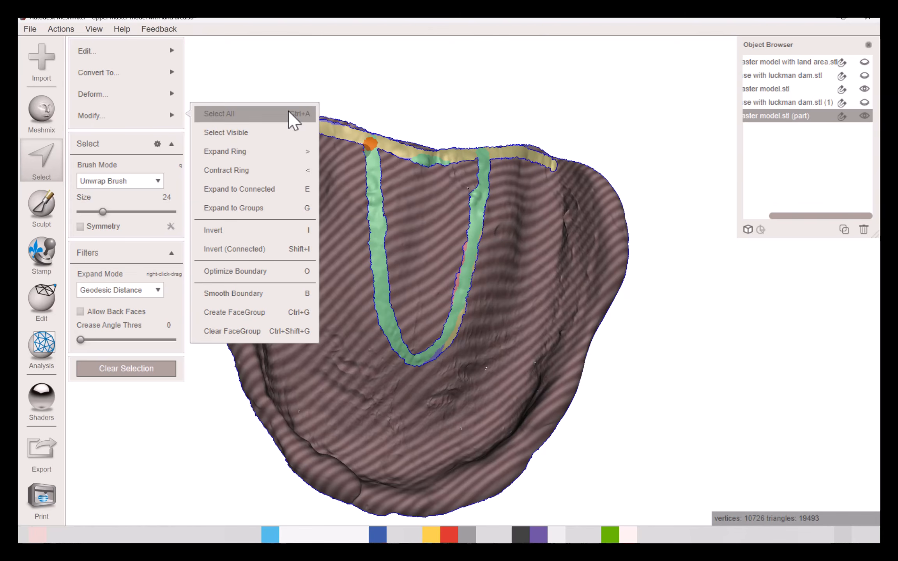
key(ctrl+a)
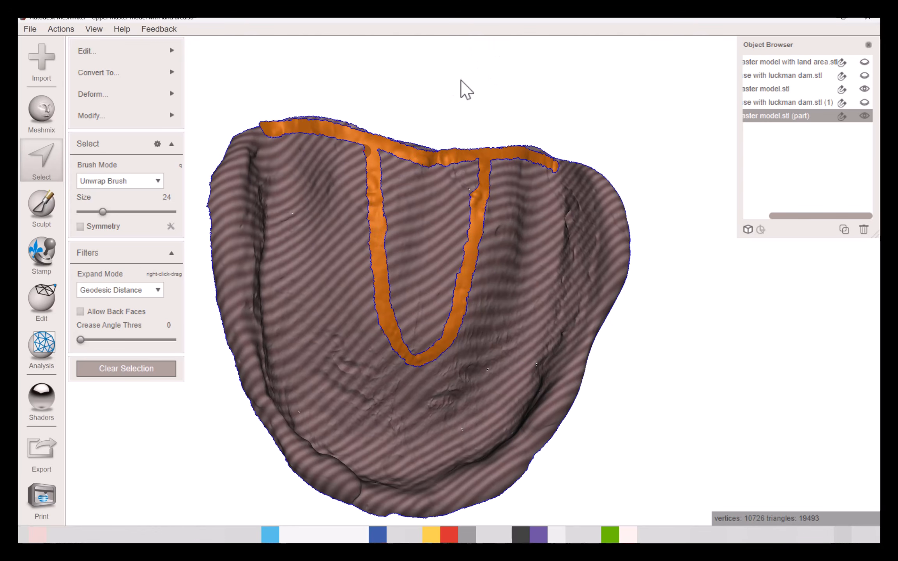
right_drag(466, 76, 423, 502)
mouse_move(167, 51)
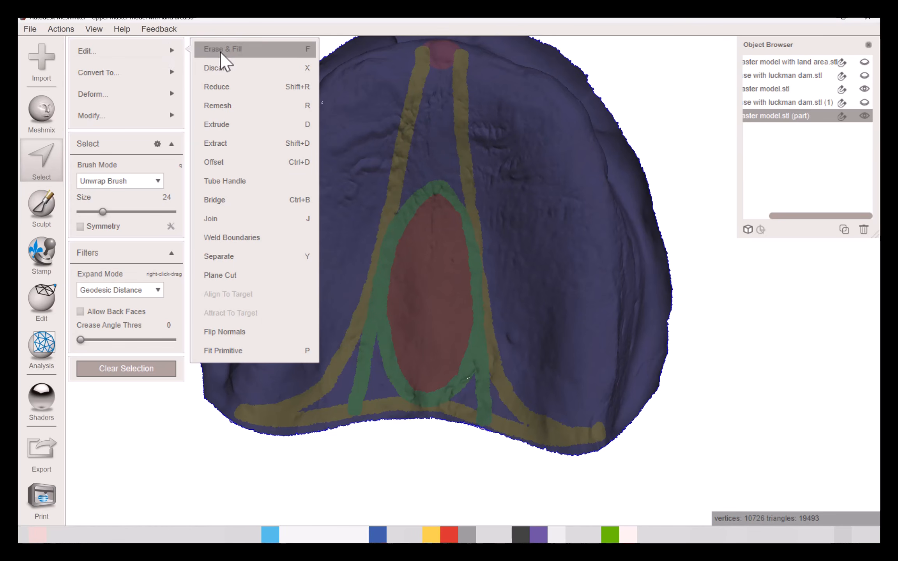
click(220, 331)
right_drag(486, 370, 433, 468)
- Examine the flipped strip with the master model hidden and shown, including its gap along the posterior edge
click(865, 89)
right_drag(600, 296, 691, 221)
scroll(465, 278, down, 5)
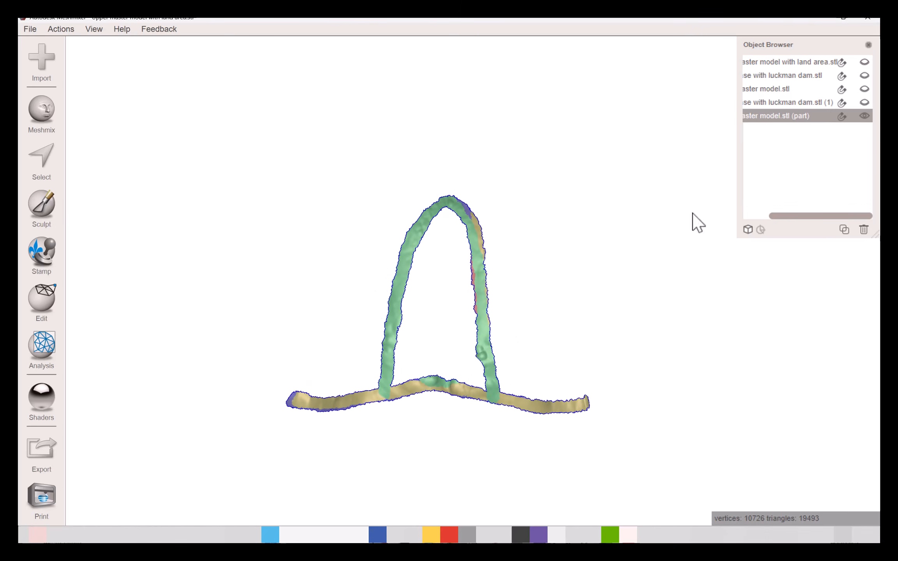
click(863, 90)
scroll(547, 298, down, 3)
right_drag(546, 298, 521, 305)
click(520, 306)
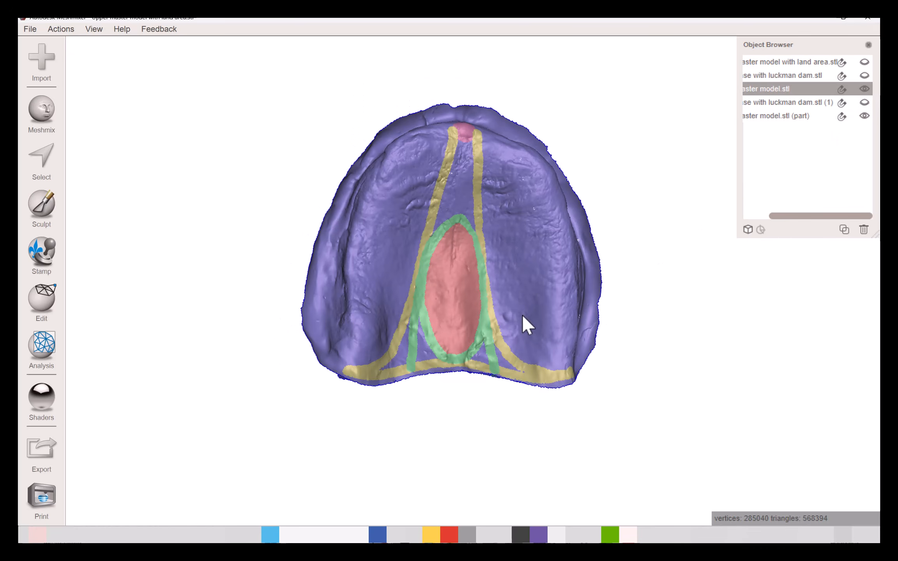
middle_drag(520, 305, 611, 275)
right_drag(611, 275, 497, 209)
scroll(496, 208, up, 8)
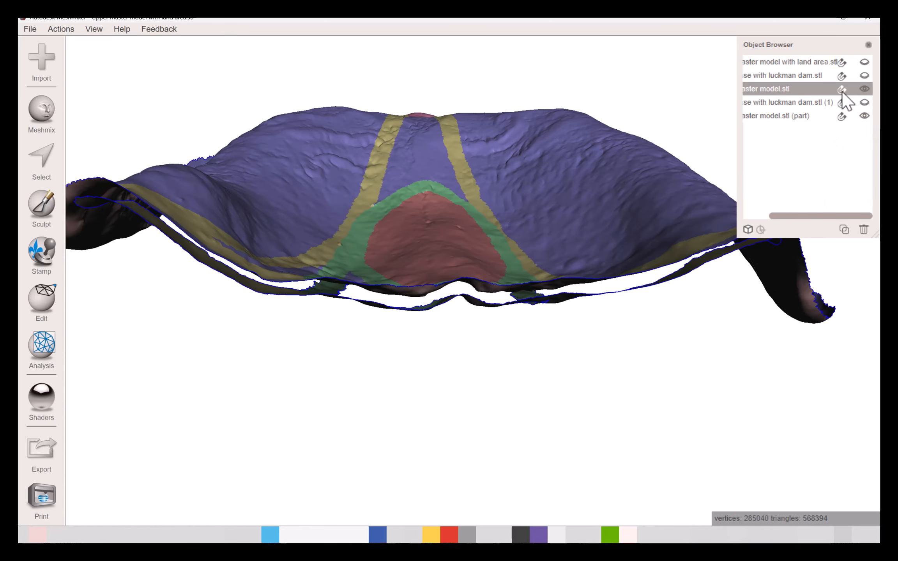
right_drag(506, 305, 512, 313)
click(544, 316)
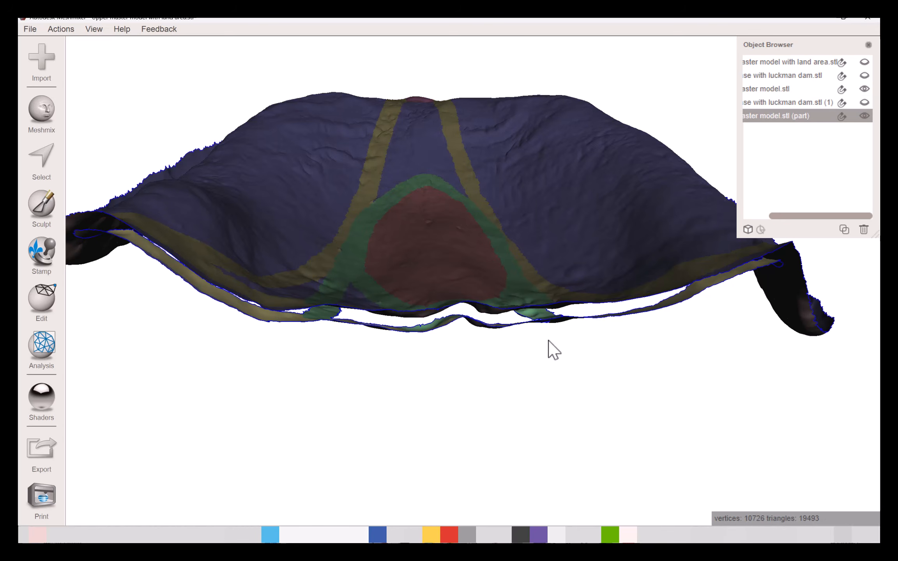
right_drag(547, 339, 550, 345)
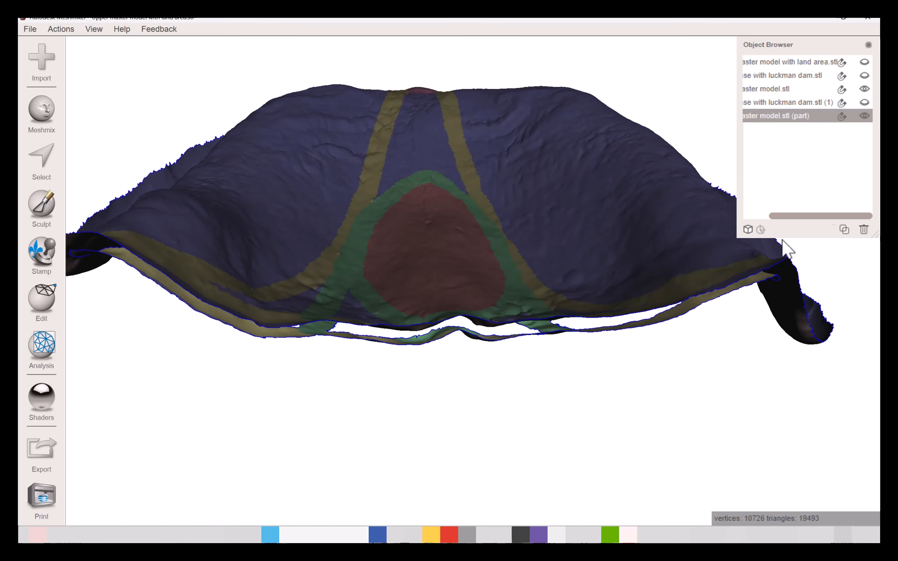
- Set the separated strip as the target object and make the upper master model the active object
click(842, 116)
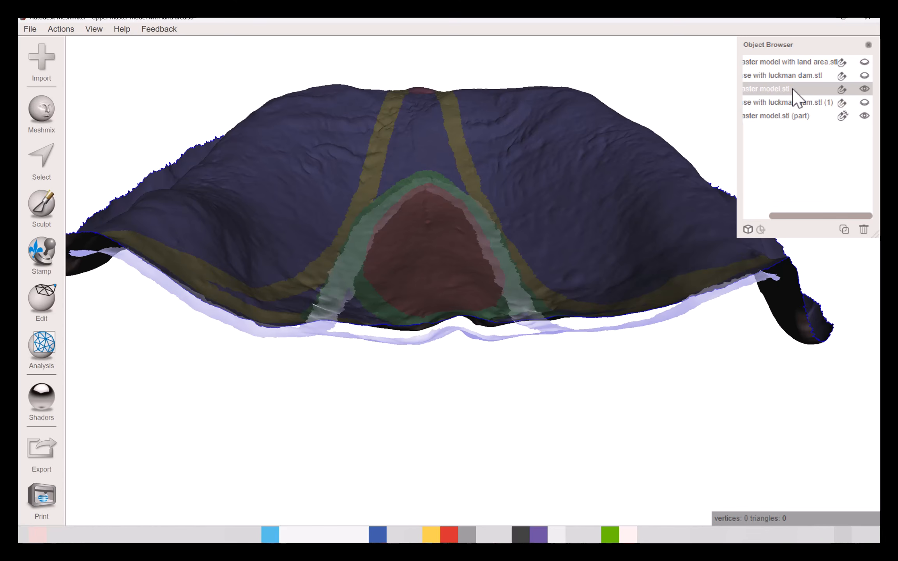
click(773, 88)
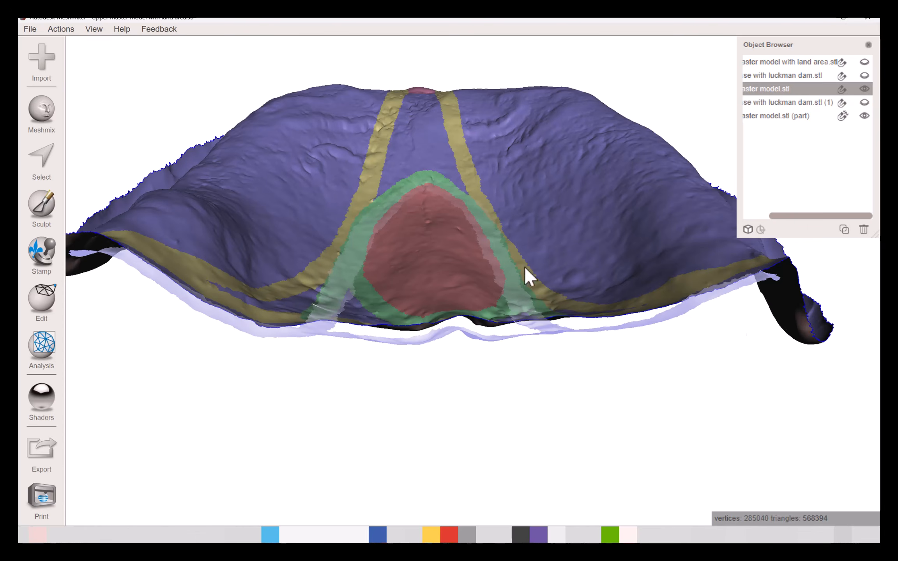
scroll(526, 203, down, 3)
right_drag(529, 210, 511, 361)
scroll(539, 330, up, 4)
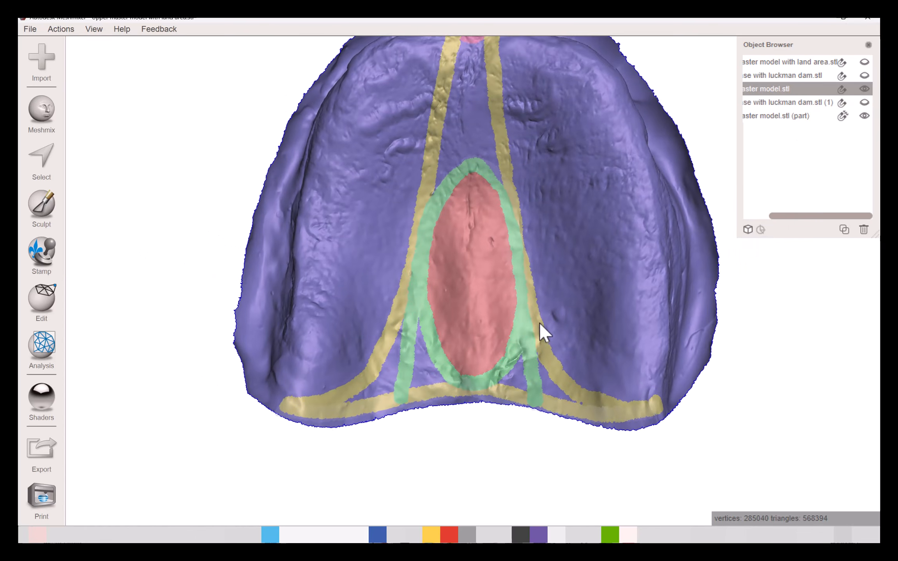
right_drag(546, 328, 541, 327)
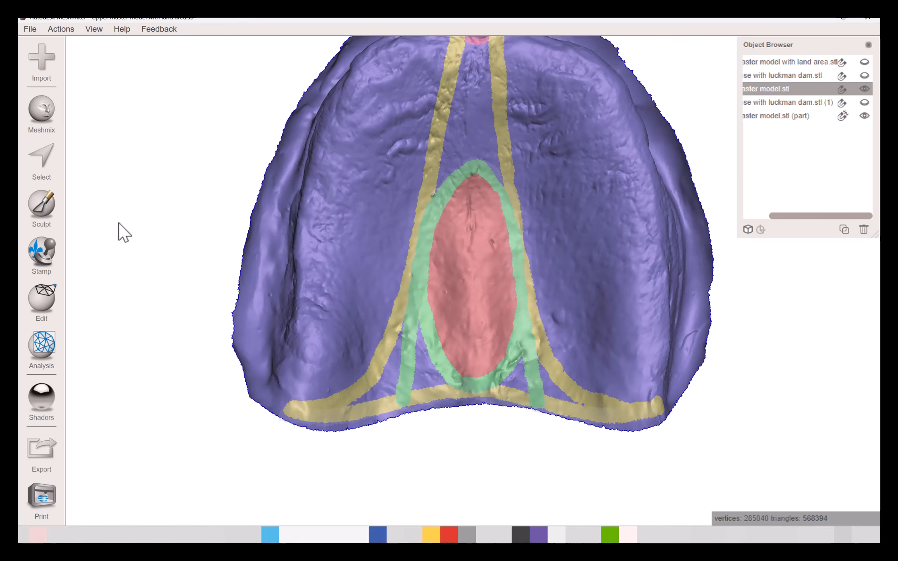
- Using the Attract sculpt brush, pull the middle of the master model's posterior border line onto the target strip
click(33, 210)
click(143, 83)
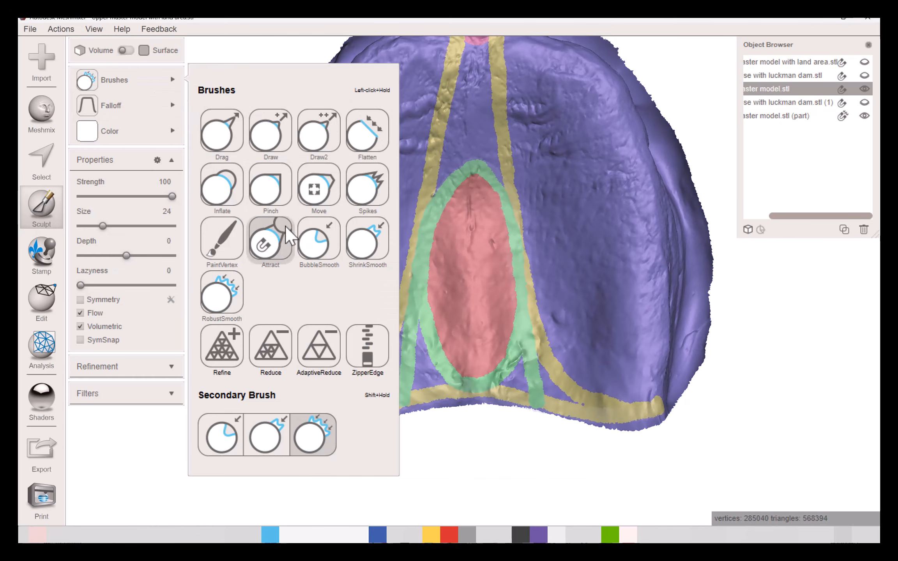
click(272, 246)
scroll(469, 195, up, 5)
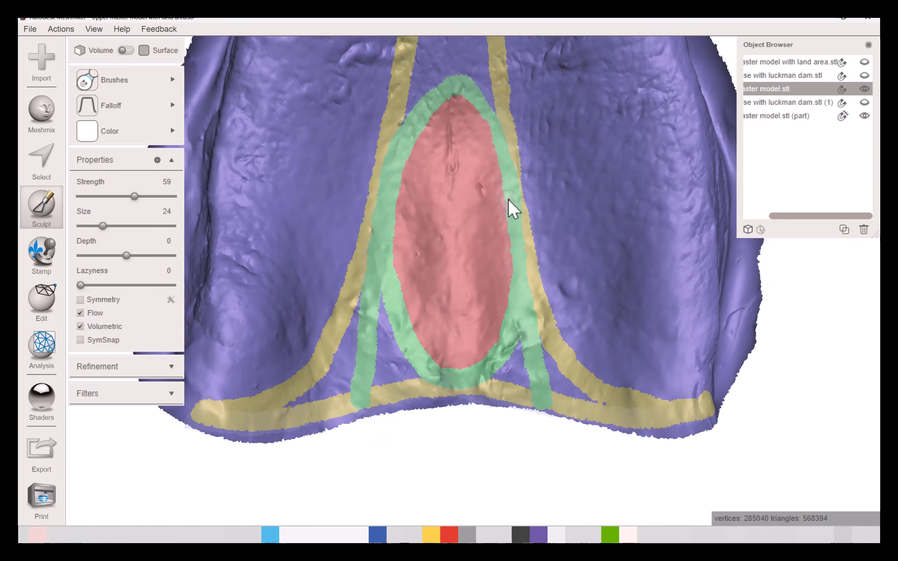
right_drag(534, 232, 541, 266)
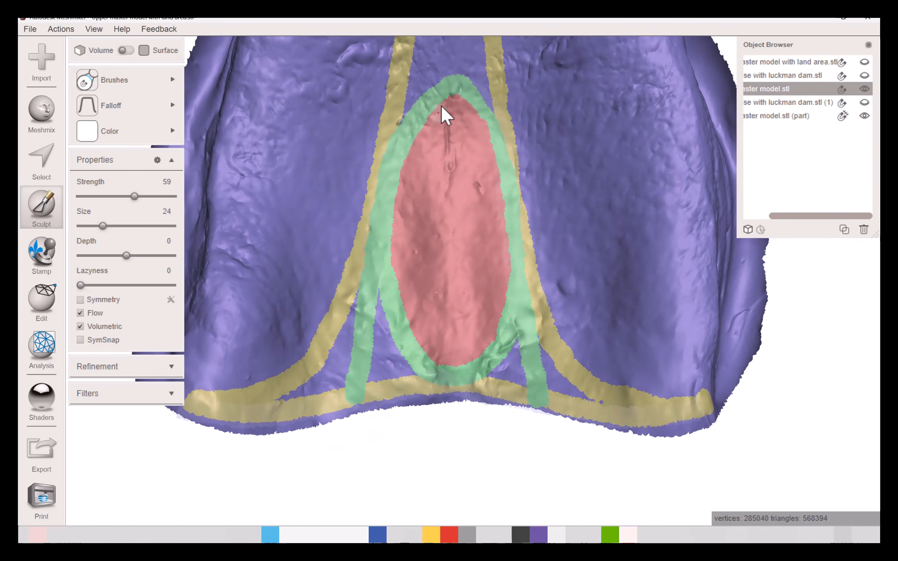
right_drag(499, 337, 456, 358)
scroll(452, 354, up, 3)
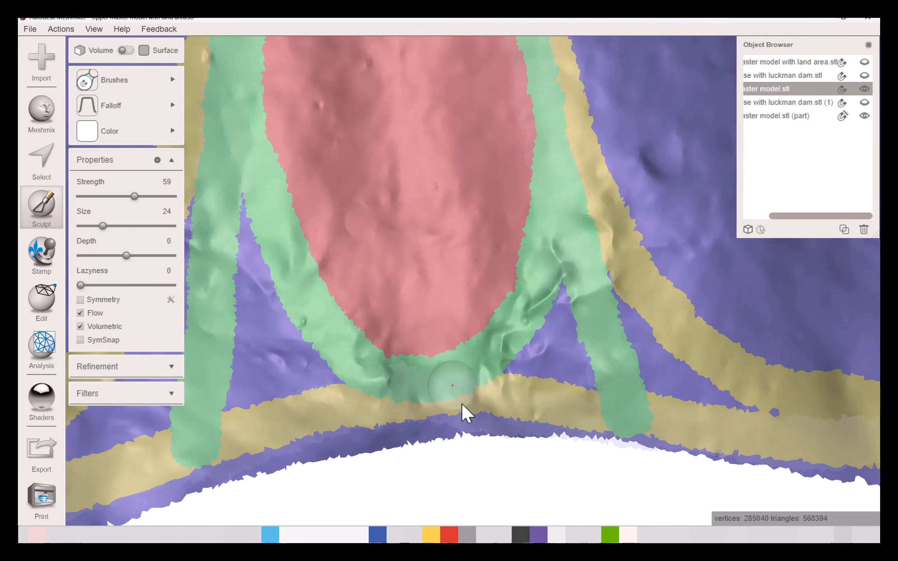
drag(522, 395, 486, 394)
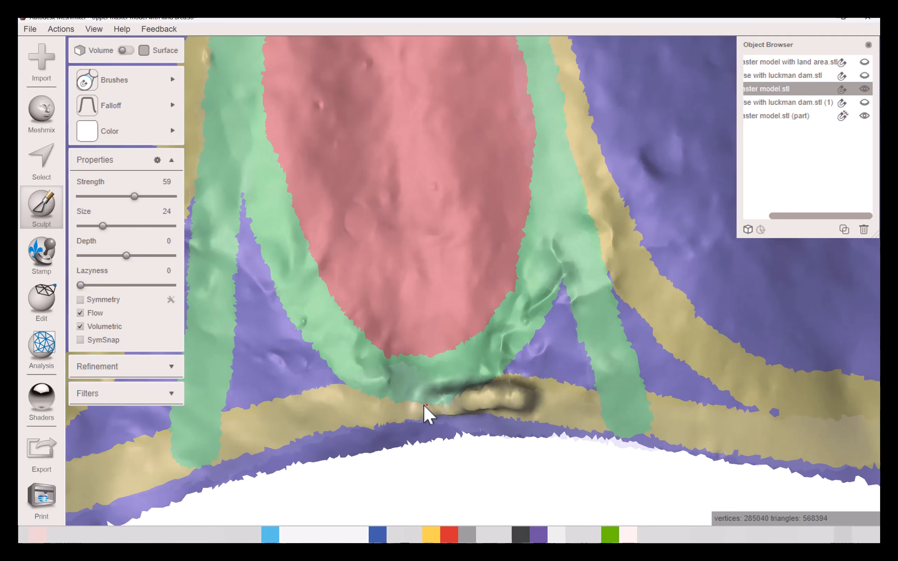
- Extend the attracted bead along the posterior border from the midline to just beyond the left side line
mouse_move(456, 418)
right_down()
mouse_move(417, 337)
mouse_move(436, 311)
mouse_move(391, 256)
mouse_move(391, 247)
mouse_move(406, 244)
right_up()
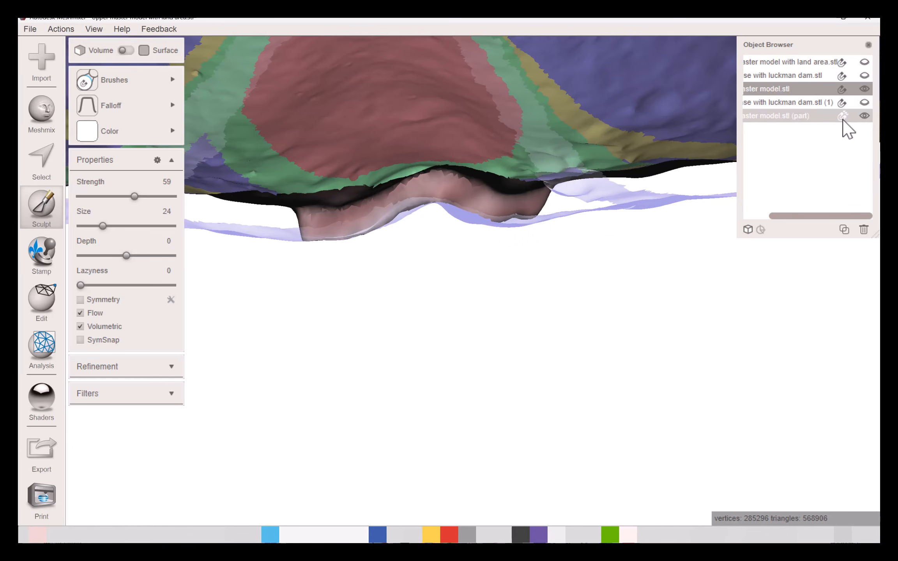
scroll(470, 227, down, 5)
right_drag(471, 228, 439, 413)
scroll(456, 354, up, 3)
middle_drag(457, 353, 500, 299)
scroll(483, 327, up, 3)
right_drag(482, 332, 490, 351)
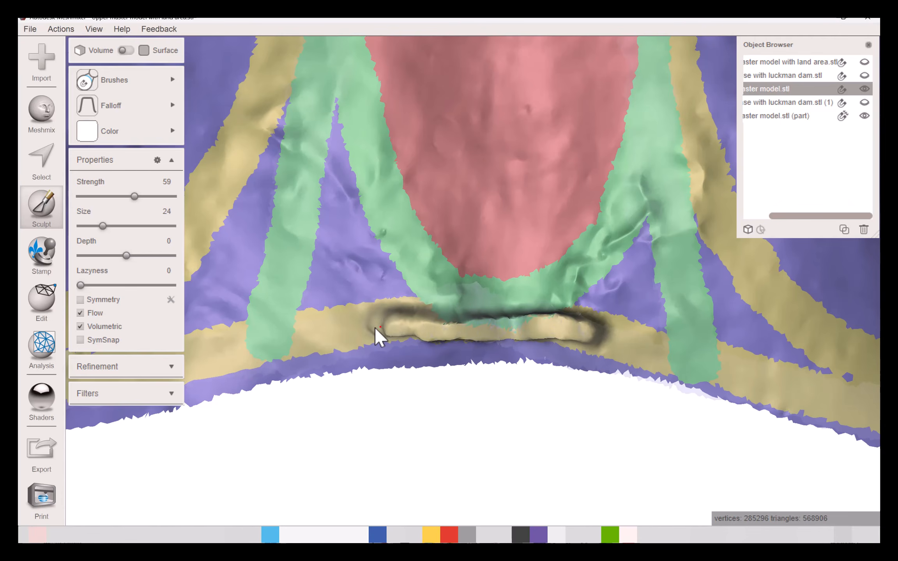
mouse_move(304, 341)
mouse_down()
mouse_move(365, 331)
mouse_move(210, 362)
mouse_up()
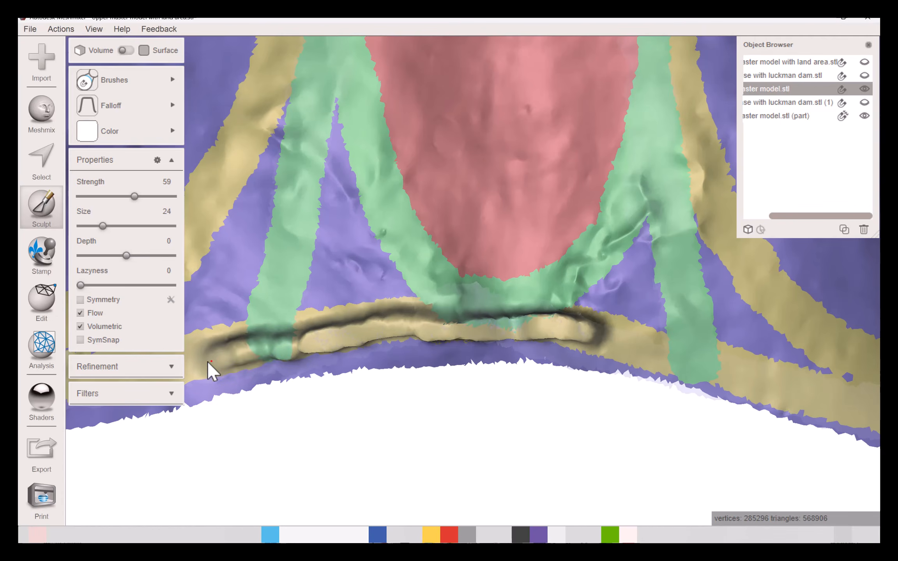
middle_drag(307, 337, 385, 419)
scroll(734, 257, down, 3)
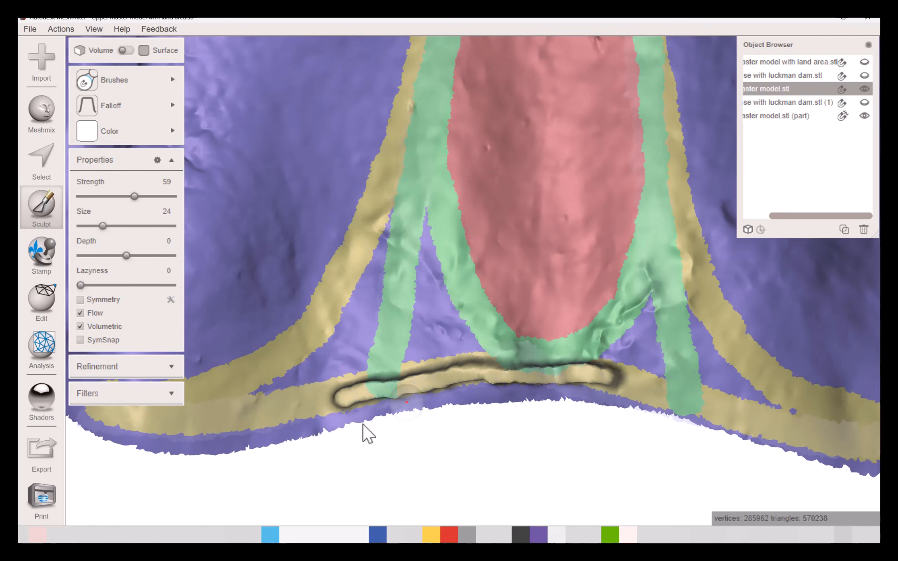
- Extend the attracted bead along the posterior border past both side lines to the left and right ends of the master model
middle_drag(740, 396, 558, 336)
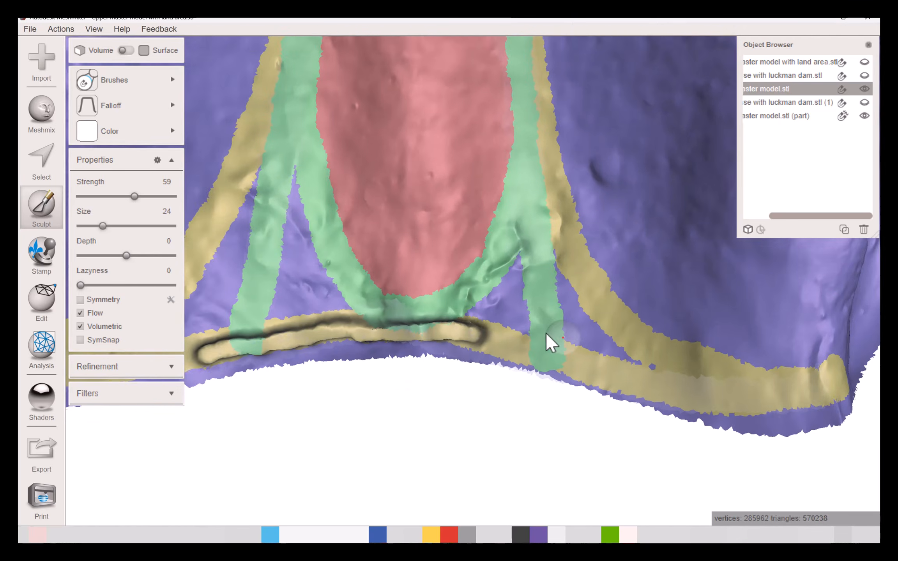
scroll(789, 395, up, 1)
middle_drag(759, 387, 563, 377)
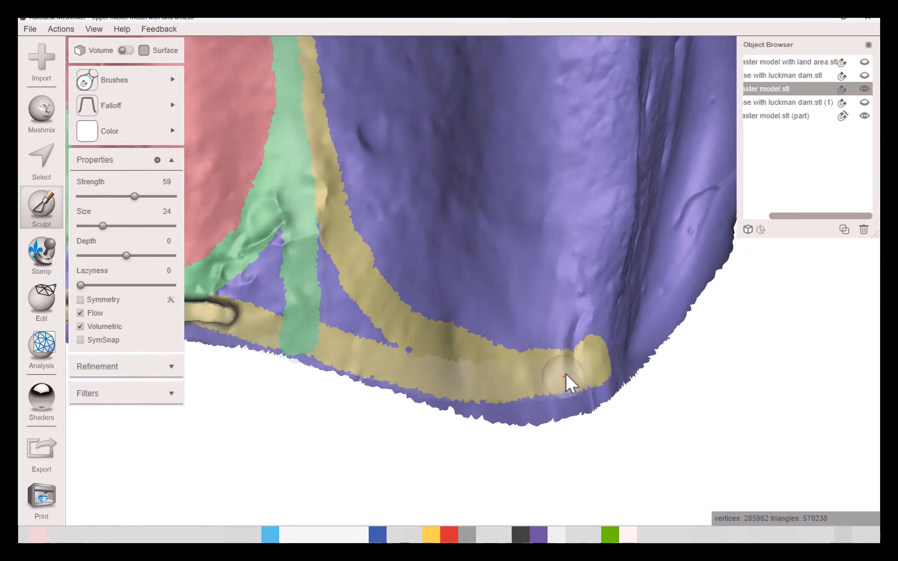
mouse_move(587, 380)
mouse_down()
mouse_move(515, 391)
mouse_move(350, 374)
mouse_up()
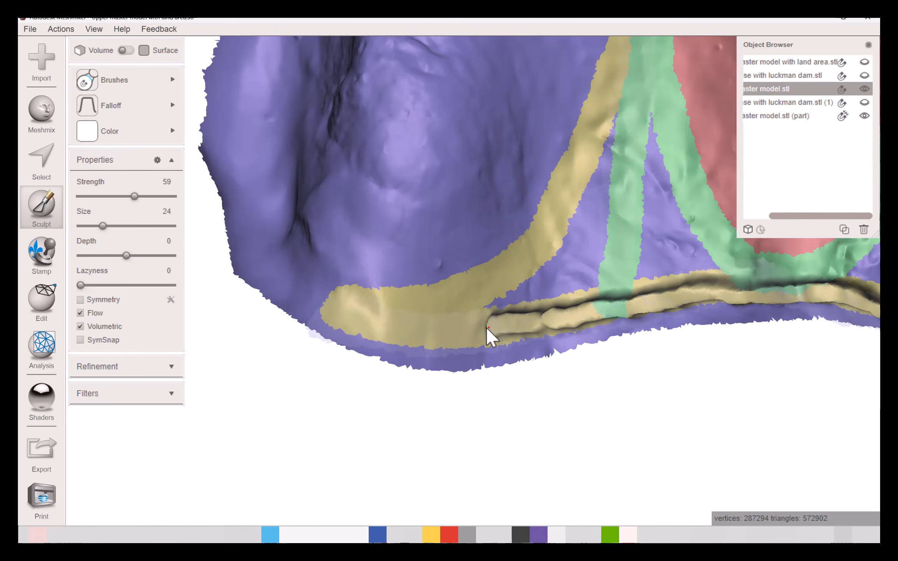
drag(491, 336, 343, 316)
- Attract the green side lines around the red oval onto the target strip, down to the posterior bead on both sides
drag(569, 514, 553, 308)
drag(553, 308, 547, 243)
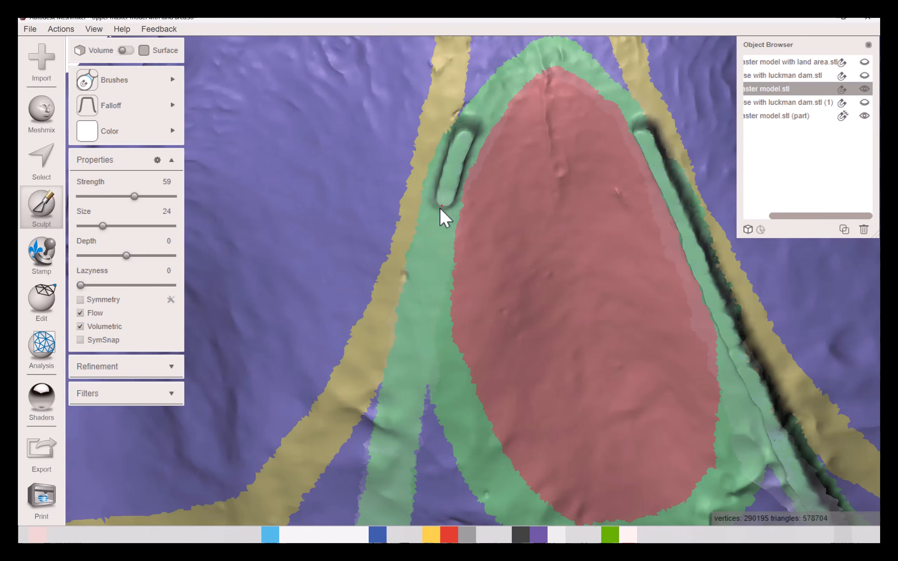
drag(439, 207, 398, 383)
drag(398, 382, 387, 467)
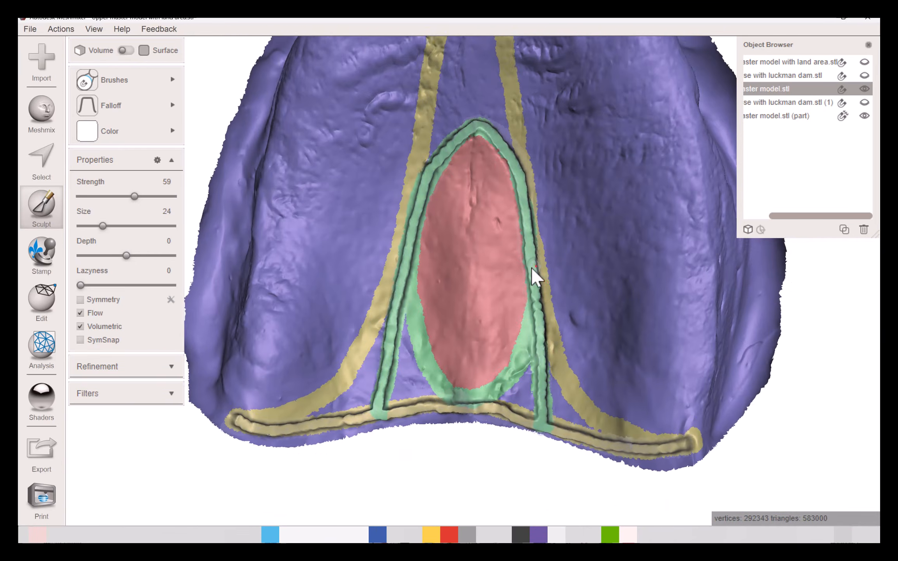
- Check the beads against the target strip from behind and up close, and hide the separated strip
scroll(474, 361, down, 3)
right_drag(485, 341, 503, 159)
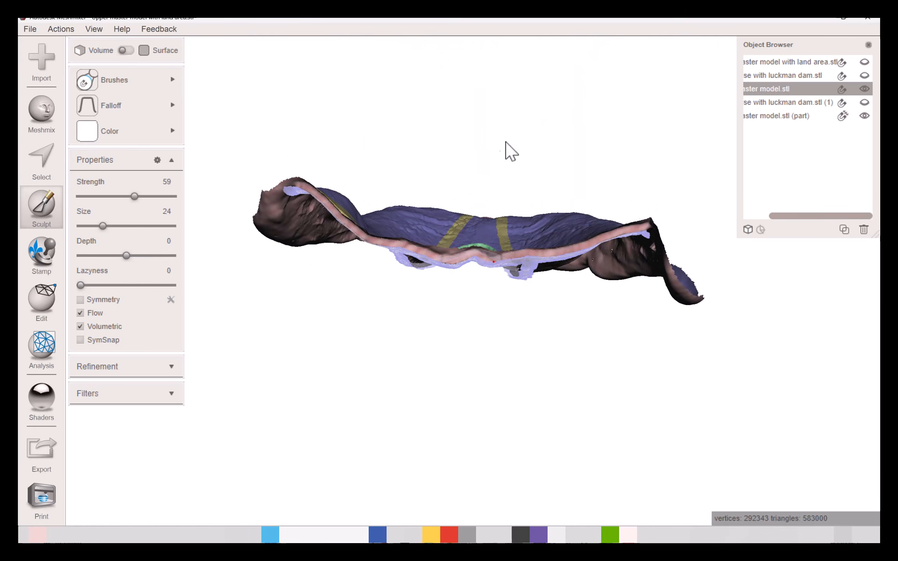
right_drag(556, 316, 522, 391)
scroll(522, 391, up, 10)
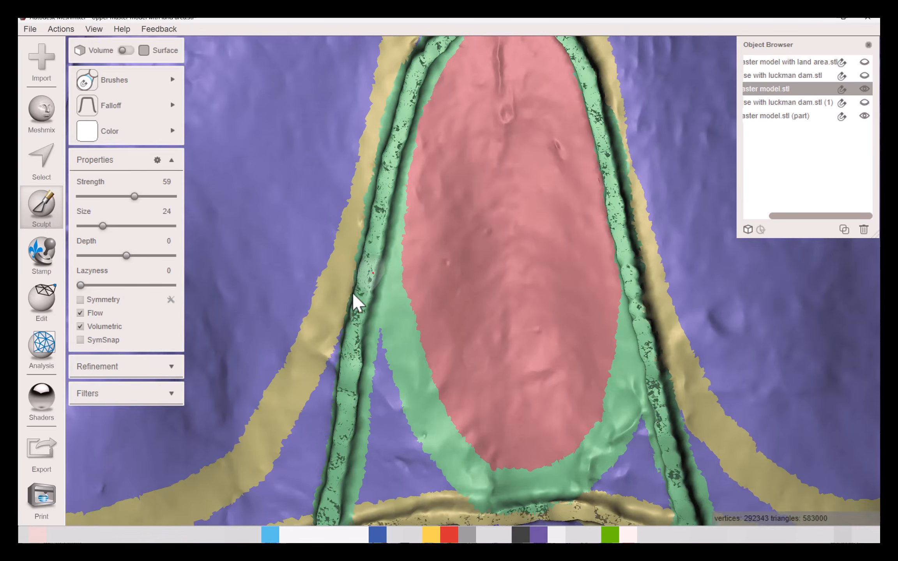
scroll(377, 381, up, 5)
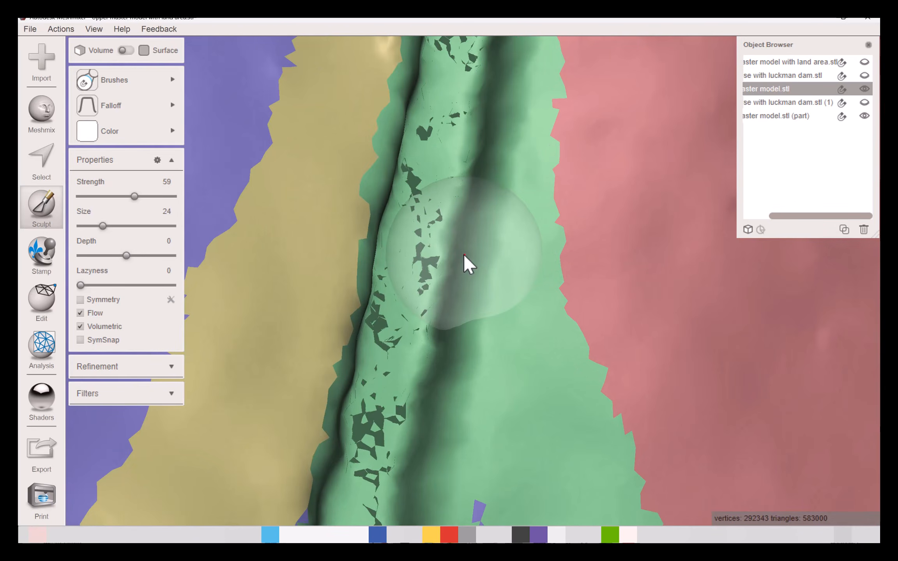
click(867, 116)
scroll(662, 261, down, 8)
middle_drag(631, 289, 519, 251)
scroll(520, 252, down, 10)
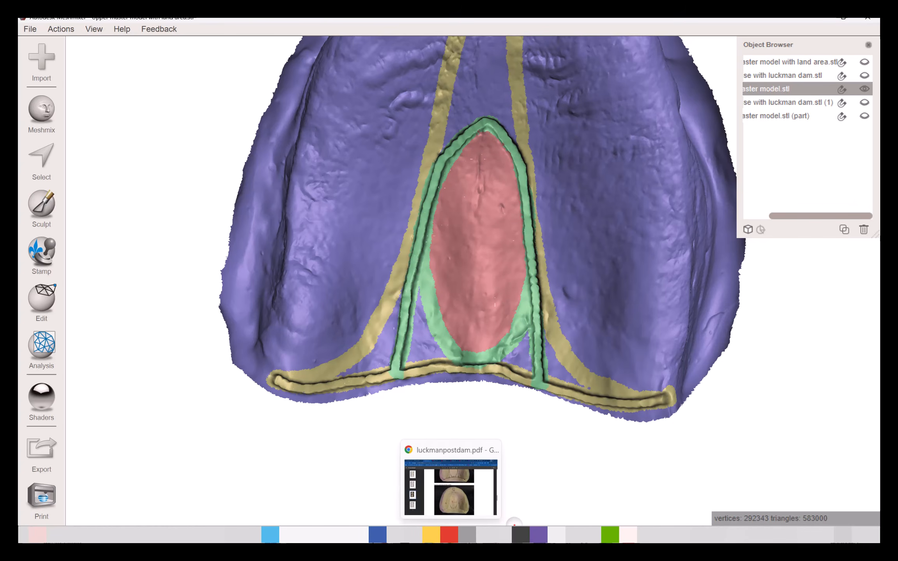
- Switch to luckmanpostdam.pdf in Chrome and examine the marked and beaded cast photos on page 3
click(515, 524)
scroll(487, 445, up, 5)
scroll(471, 425, down, 3)
scroll(472, 421, down, 5)
scroll(477, 411, up, 5)
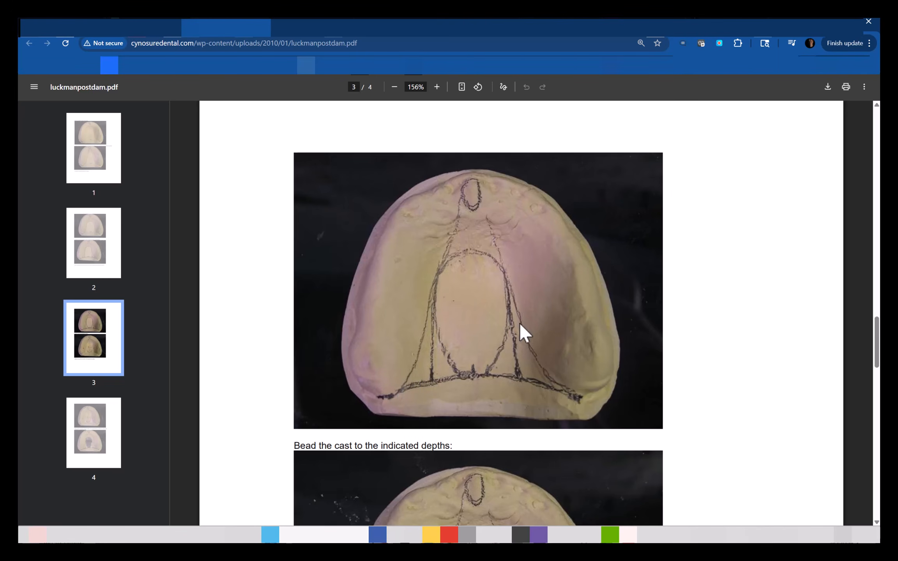
scroll(519, 386, down, 7)
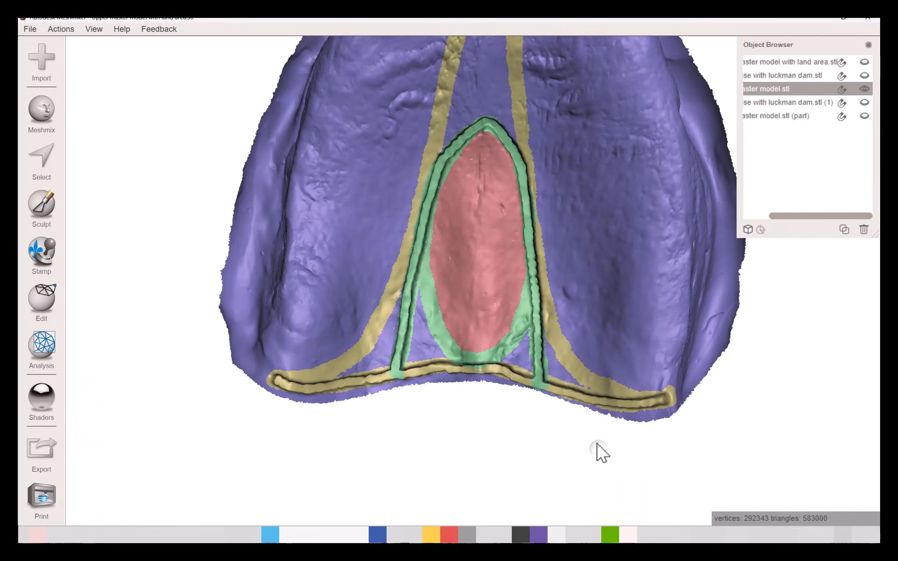
- Back in Meshmixer, select a strip along the outer edge of the left side bead with the Unwrap Brush, down to the posterior bead
middle_drag(597, 443, 602, 397)
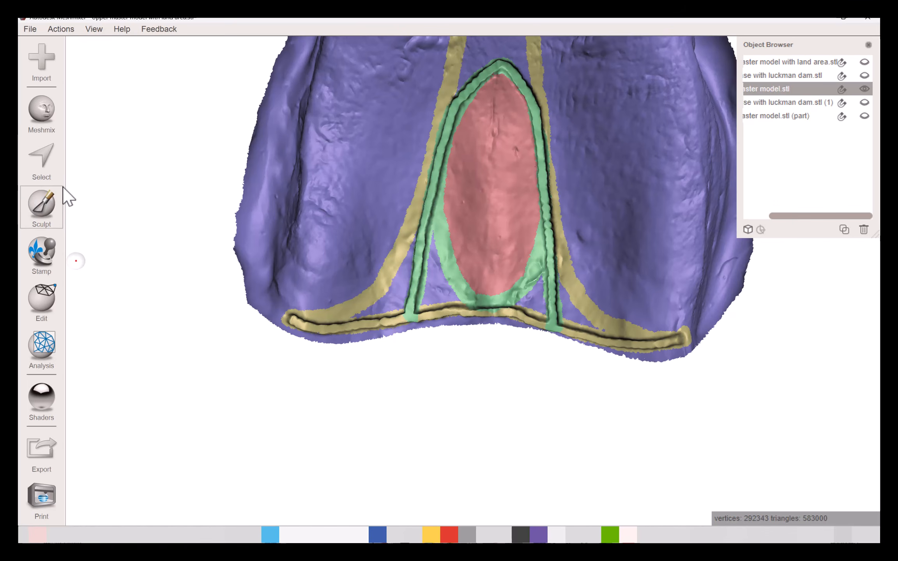
scroll(388, 292, up, 4)
right_drag(385, 300, 396, 248)
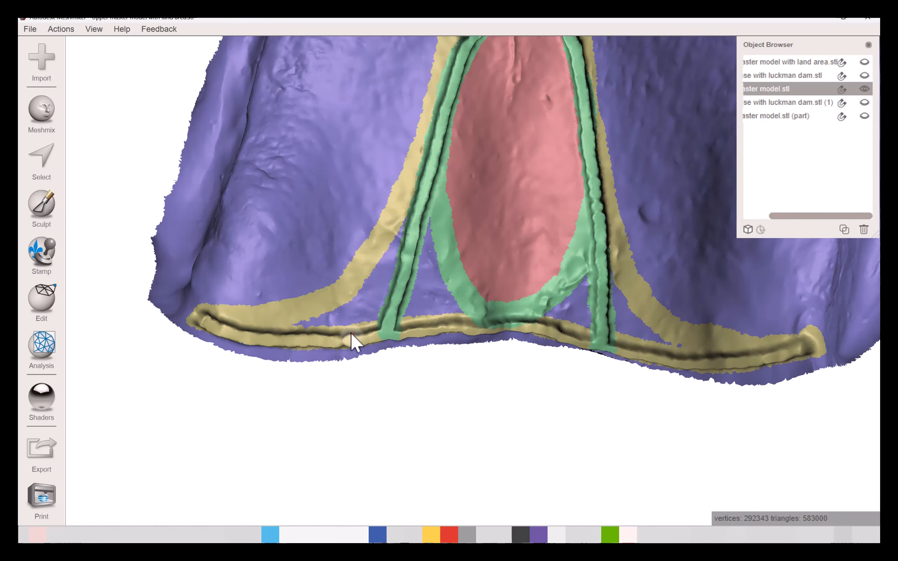
click(46, 163)
scroll(256, 270, up, 6)
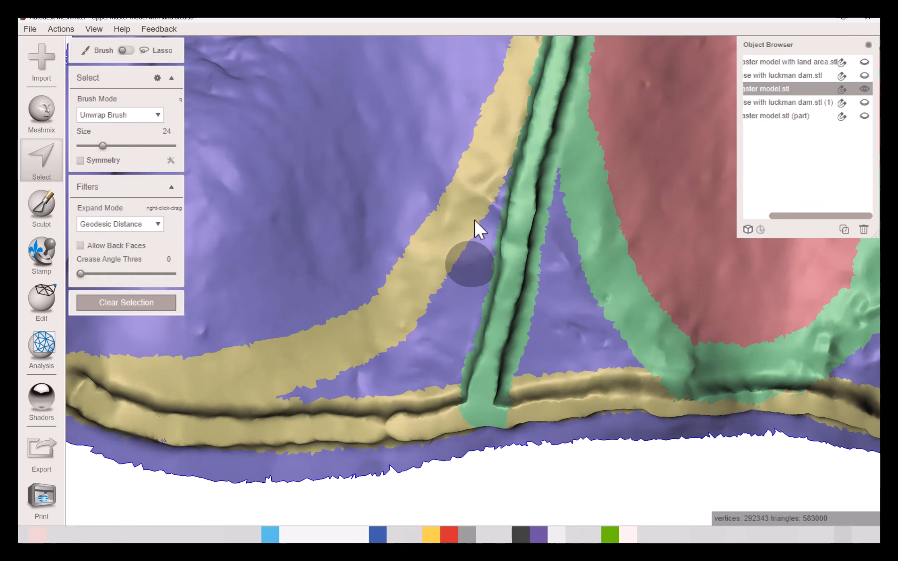
right_drag(474, 219, 433, 232)
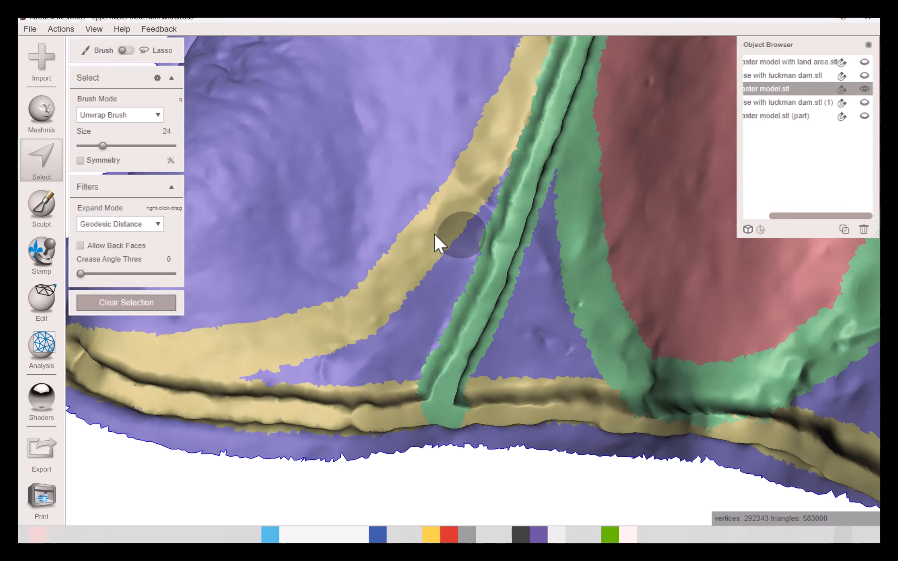
drag(508, 185, 504, 194)
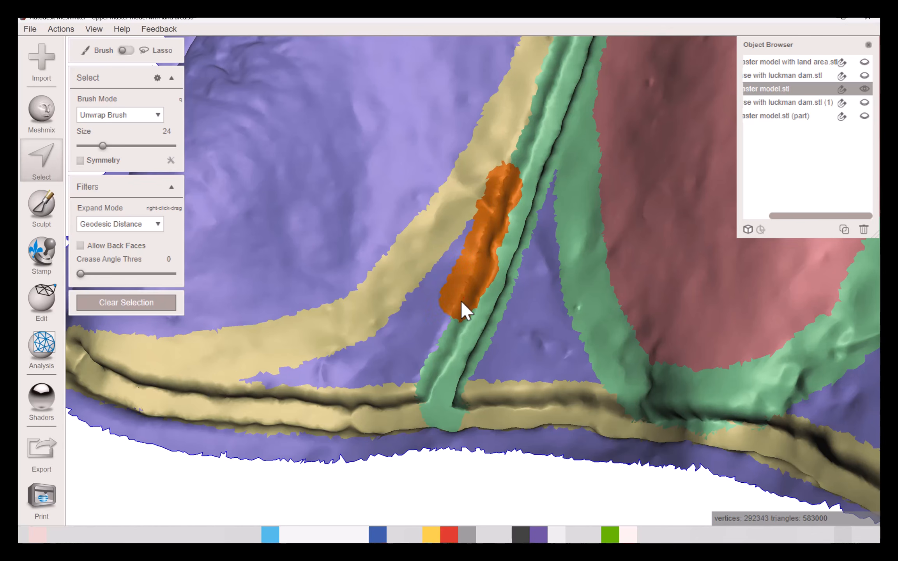
drag(420, 379, 416, 384)
- Extend the selection along the posterior bead and over the rest of the triangle between it and the left side bead
mouse_move(417, 383)
right_down()
mouse_move(432, 355)
mouse_move(453, 343)
right_up()
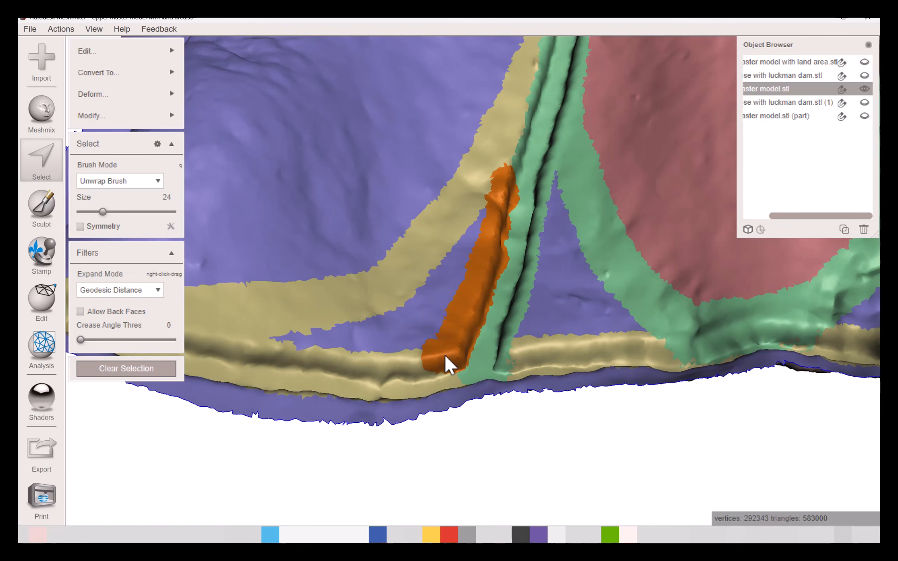
drag(377, 364, 354, 363)
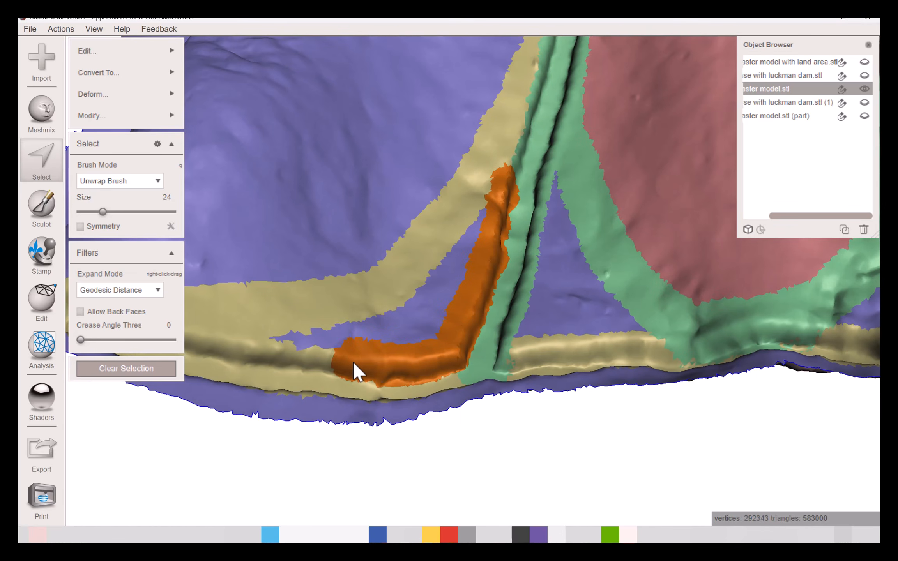
mouse_move(284, 353)
mouse_down()
mouse_move(268, 353)
mouse_move(326, 321)
mouse_up()
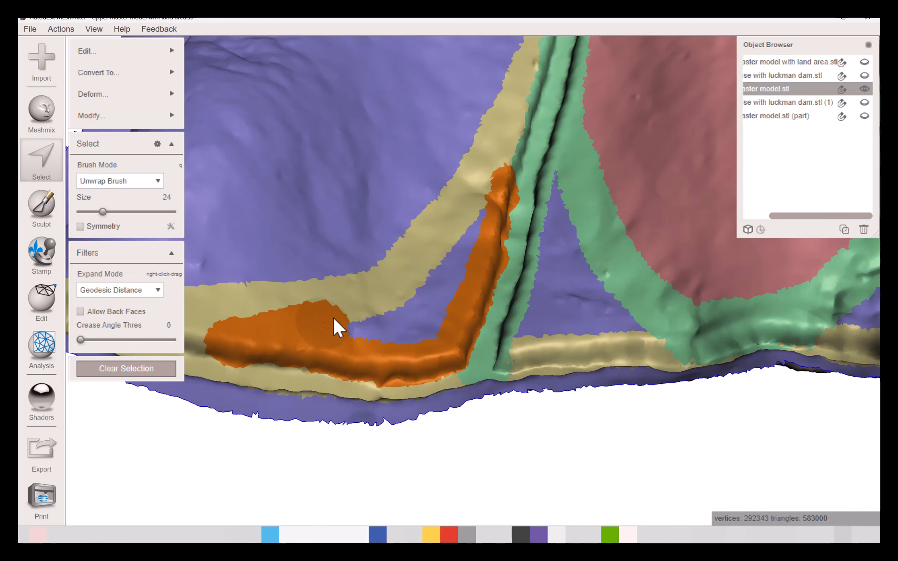
mouse_move(481, 206)
mouse_down()
mouse_move(401, 325)
mouse_move(433, 321)
mouse_up()
- Set the selection brush size to 18 and extend the selection into the upper tip of the left outer triangle
right_drag(547, 308, 402, 420)
middle_drag(341, 323, 510, 388)
right_drag(510, 388, 367, 275)
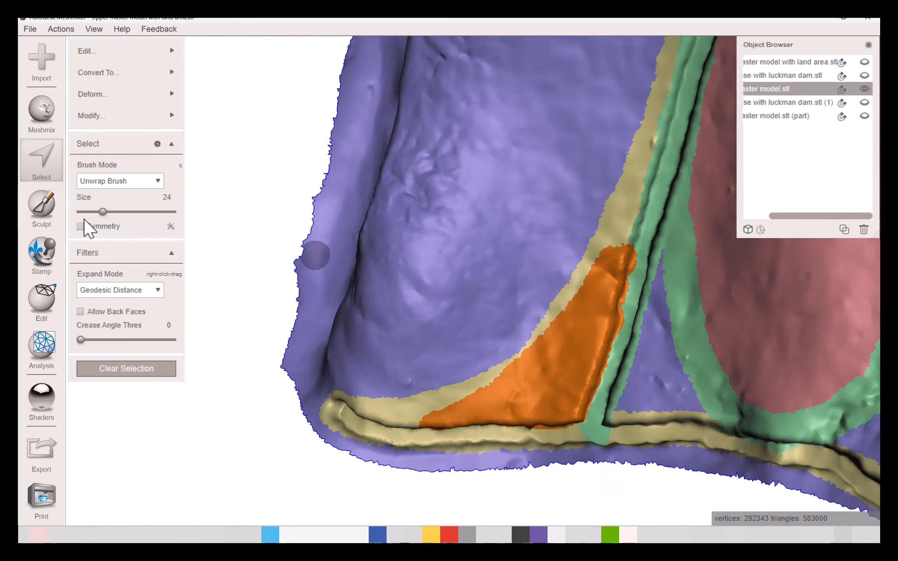
drag(102, 212, 97, 212)
scroll(367, 277, up, 3)
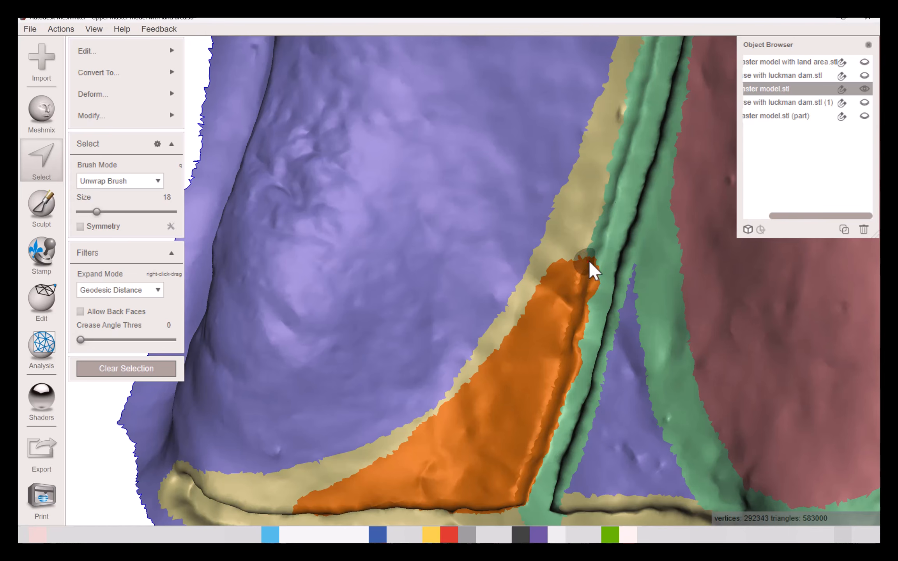
drag(593, 263, 600, 236)
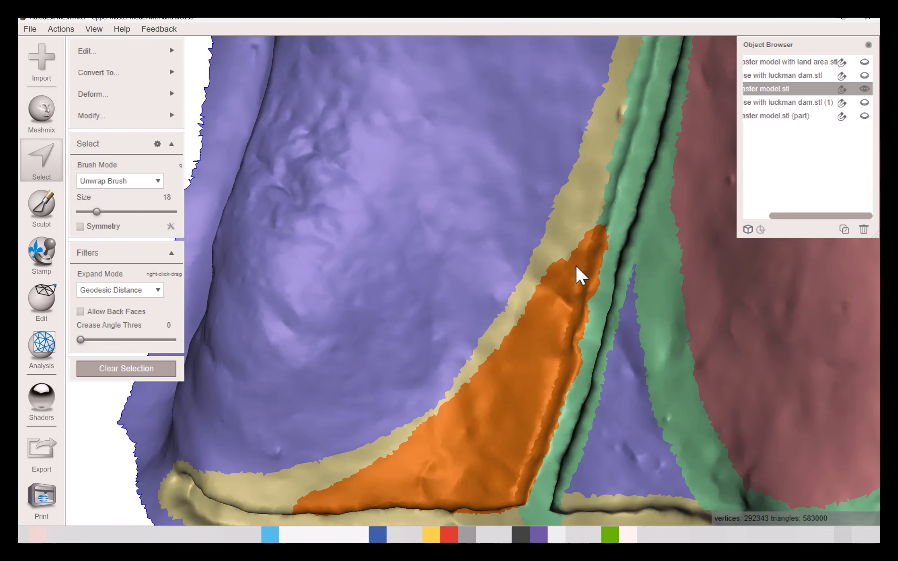
- Erase and fill the selected left outer triangle with a bulge of -2
scroll(579, 311, down, 3)
right_drag(553, 292, 558, 350)
scroll(558, 350, up, 3)
right_drag(459, 390, 471, 415)
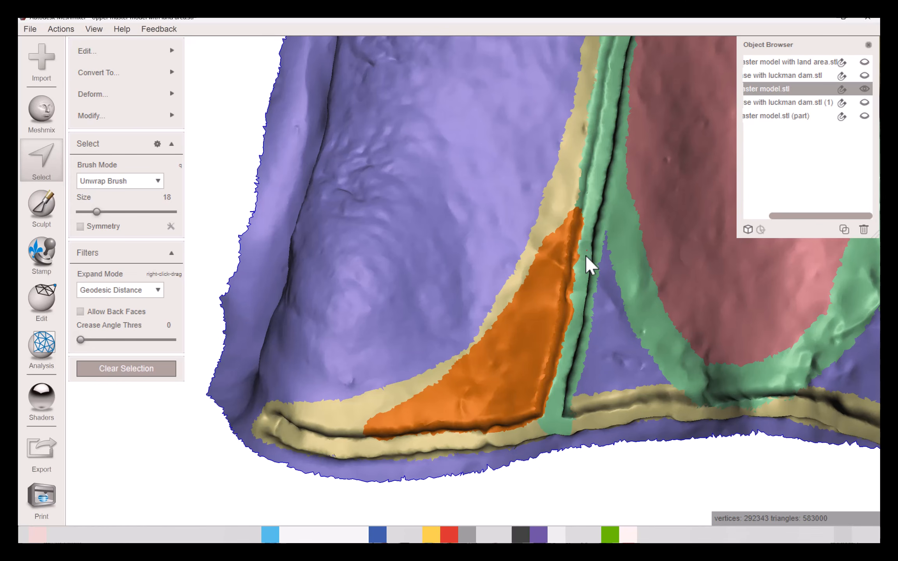
right_drag(554, 359, 497, 305)
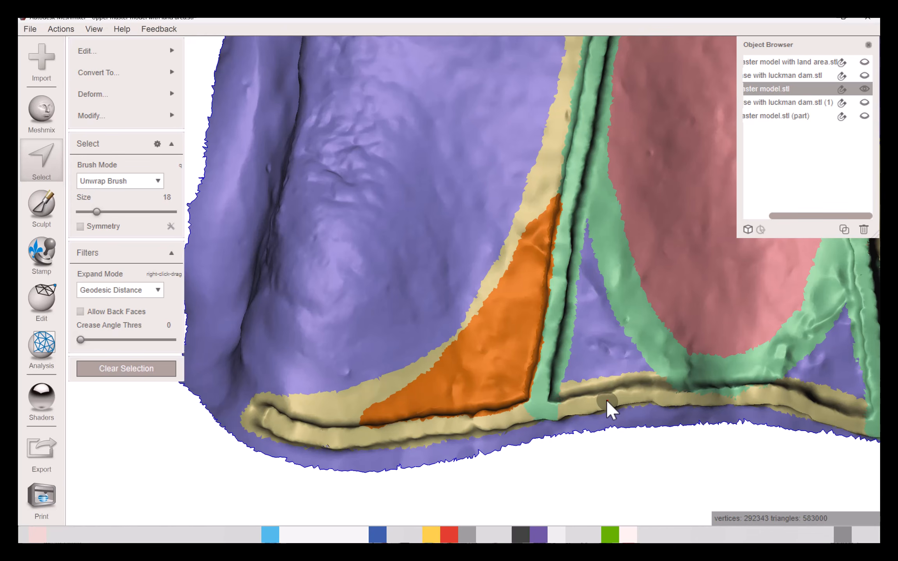
mouse_move(166, 51)
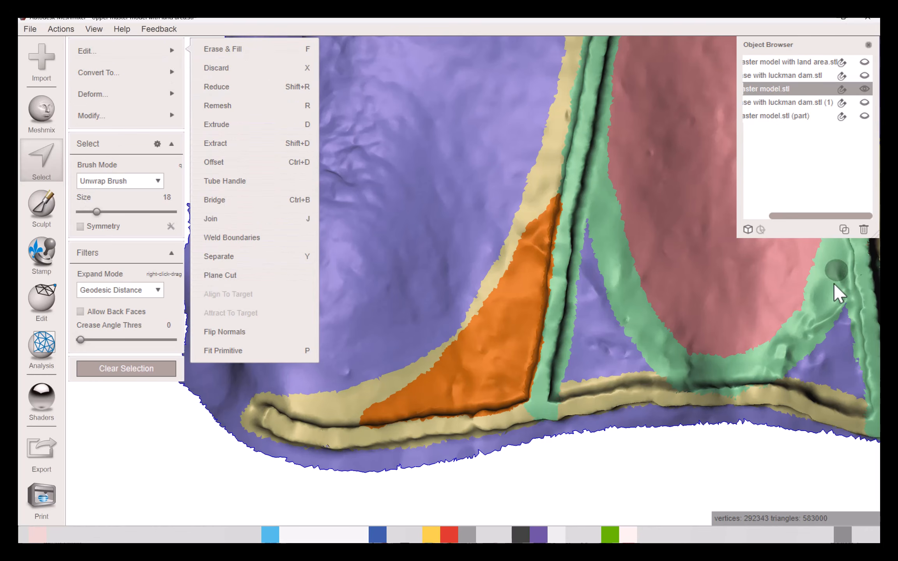
key(f)
right_drag(536, 318, 261, 255)
mouse_move(131, 209)
mouse_down()
mouse_move(109, 209)
mouse_move(130, 208)
mouse_move(120, 210)
mouse_up()
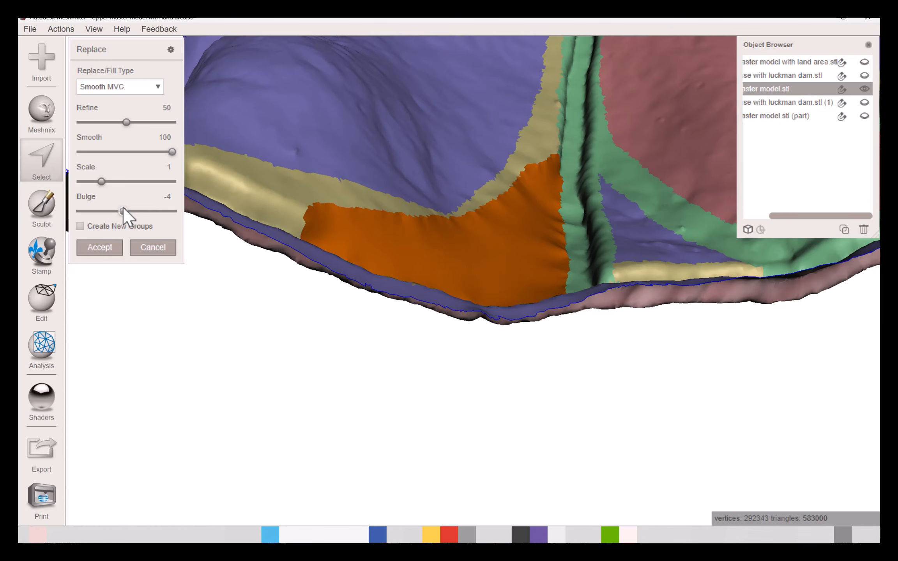
drag(122, 207, 124, 208)
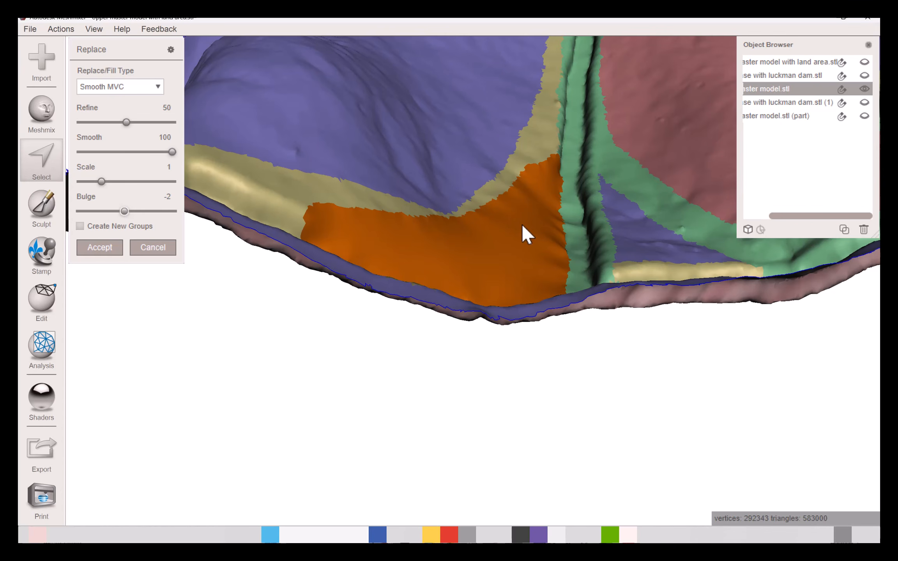
right_drag(562, 261, 496, 366)
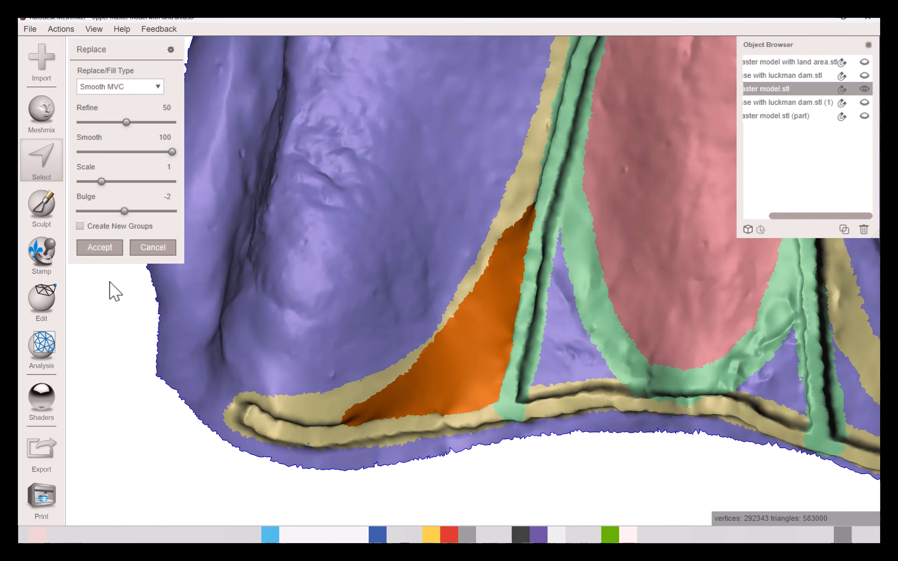
click(95, 250)
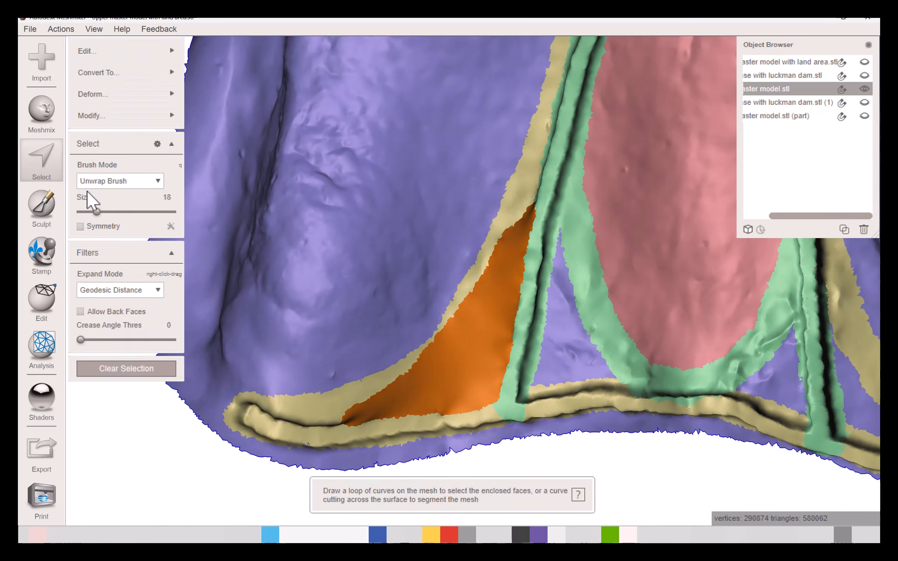
- Select the inner triangle between the left side bead and the red oval's border, and erase and fill it
click(52, 172)
mouse_move(499, 306)
middle_down()
mouse_move(409, 294)
mouse_move(420, 305)
middle_up()
scroll(409, 296, up, 3)
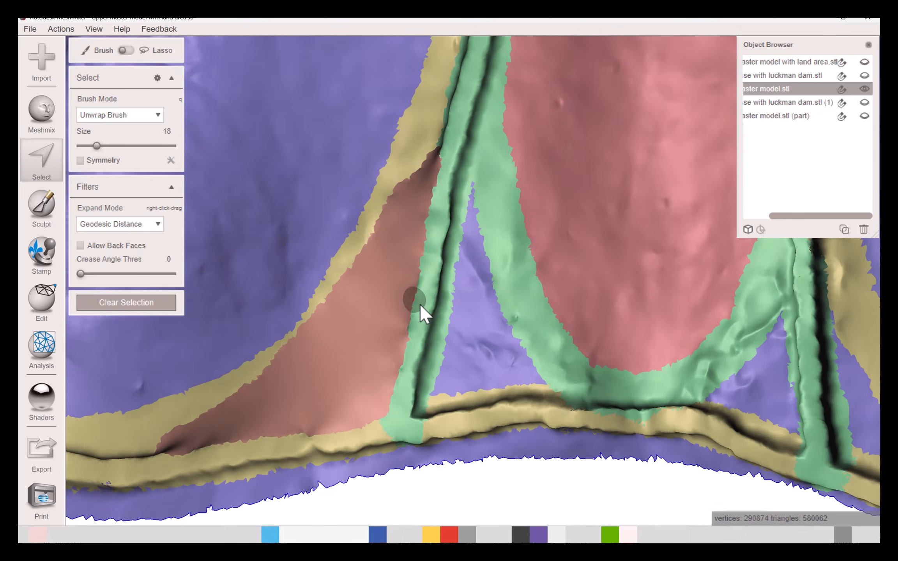
right_drag(419, 305, 430, 294)
mouse_move(466, 174)
mouse_down()
mouse_move(426, 396)
mouse_move(479, 262)
mouse_up()
scroll(421, 413, up, 2)
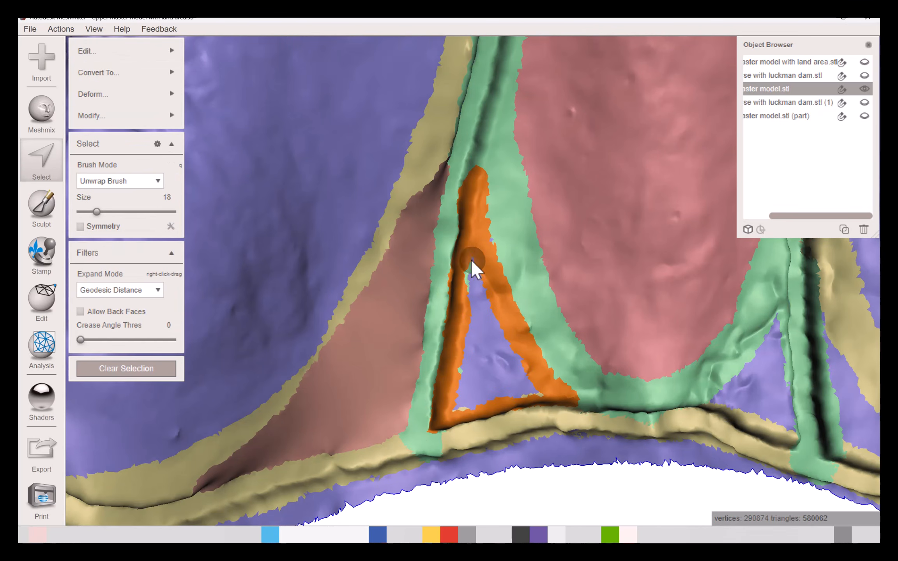
key(f)
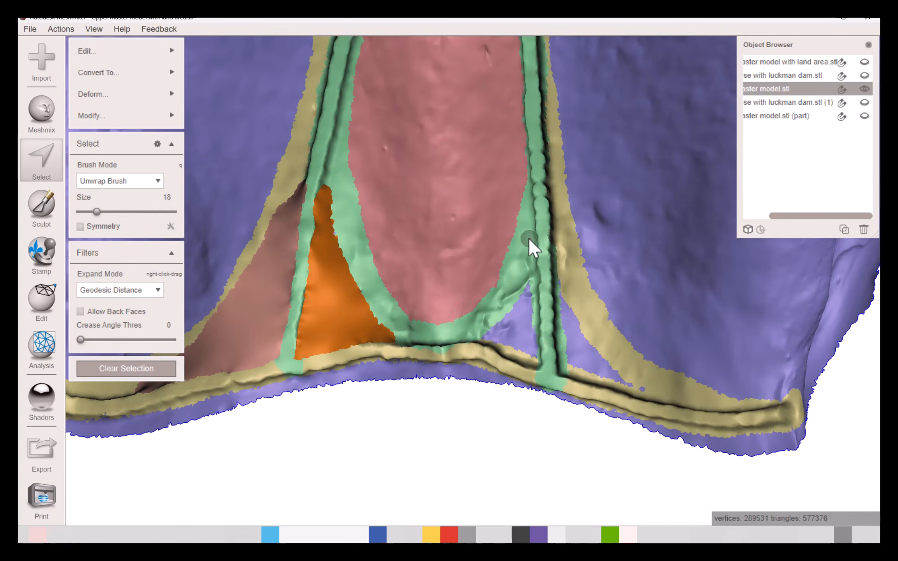
- Select the inner and outer triangles beside the right side bead, and erase and fill each of them
mouse_move(528, 237)
mouse_down()
mouse_move(510, 321)
mouse_move(547, 293)
mouse_move(487, 365)
mouse_up()
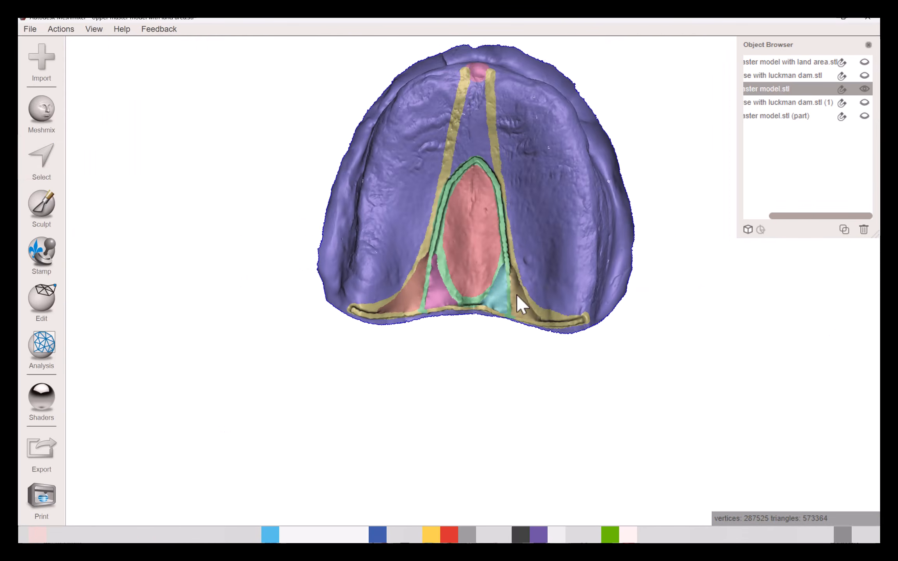
scroll(515, 340, up, 5)
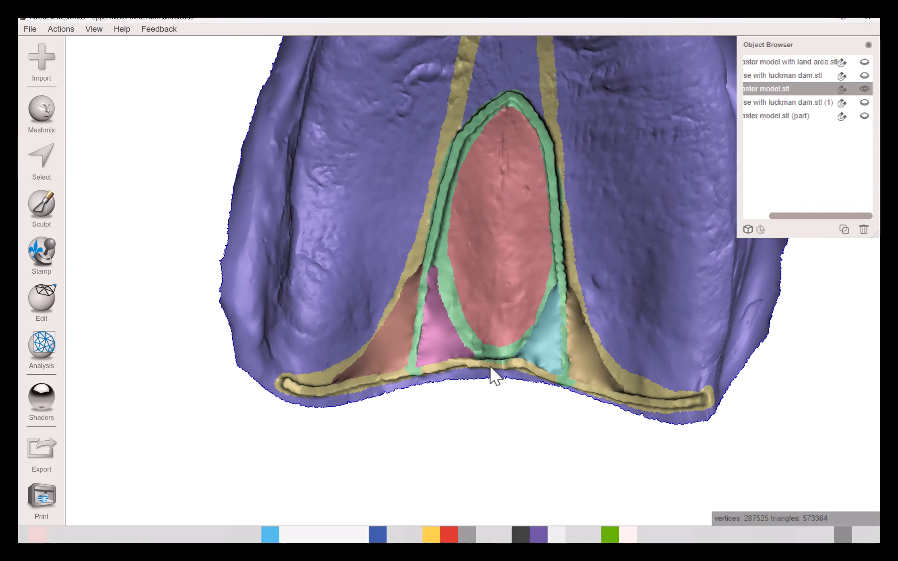
scroll(490, 366, up, 3)
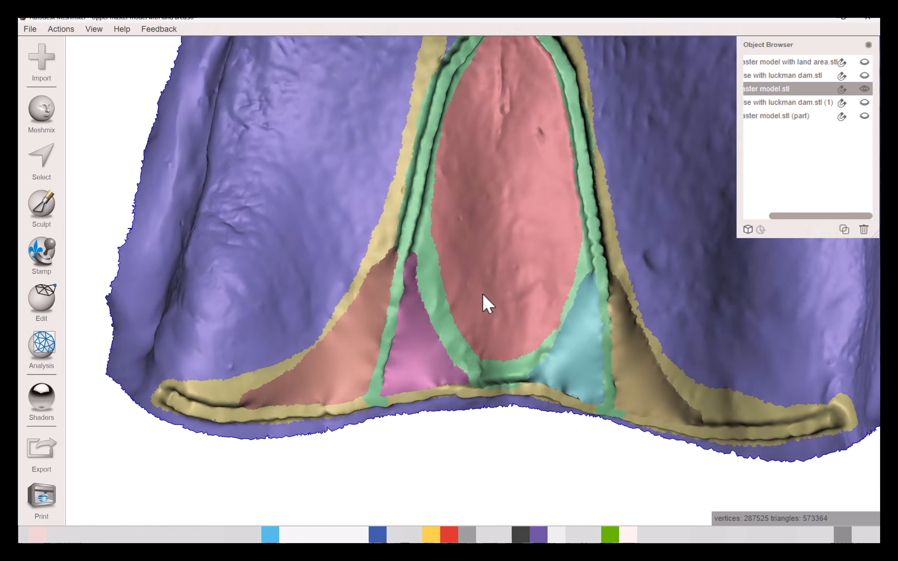
- Choose the RobustSmooth sculpting brush and set its size to 27
right_drag(482, 292, 591, 282)
right_drag(604, 325, 102, 295)
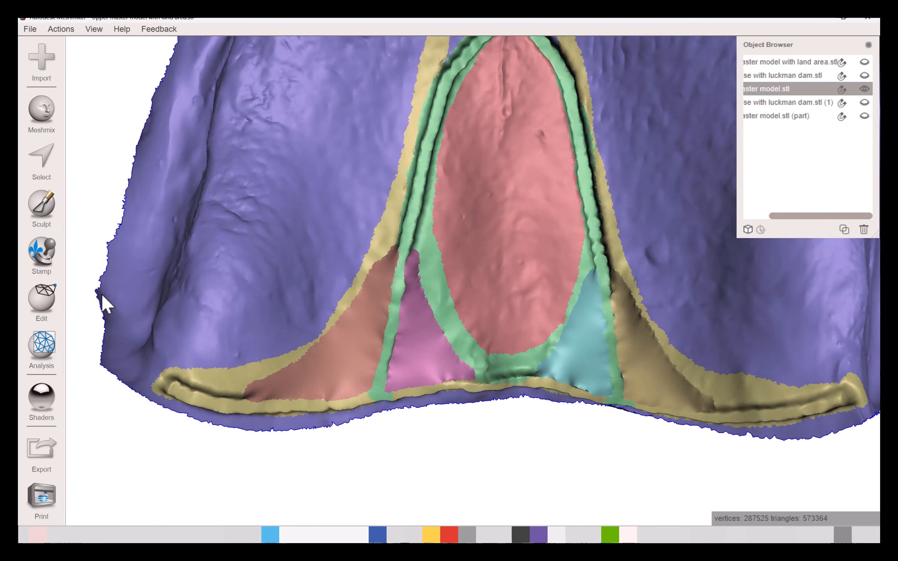
click(43, 204)
mouse_move(156, 82)
click(221, 294)
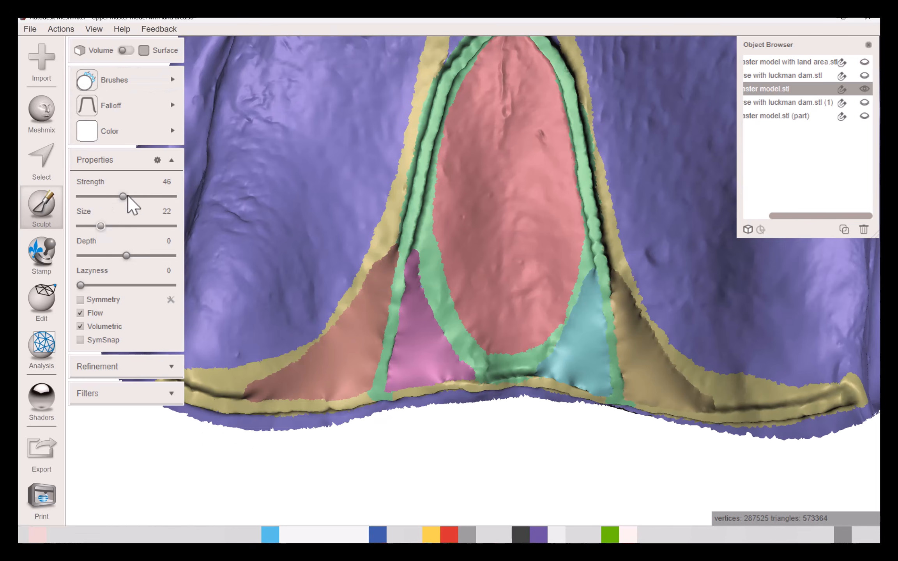
mouse_move(176, 78)
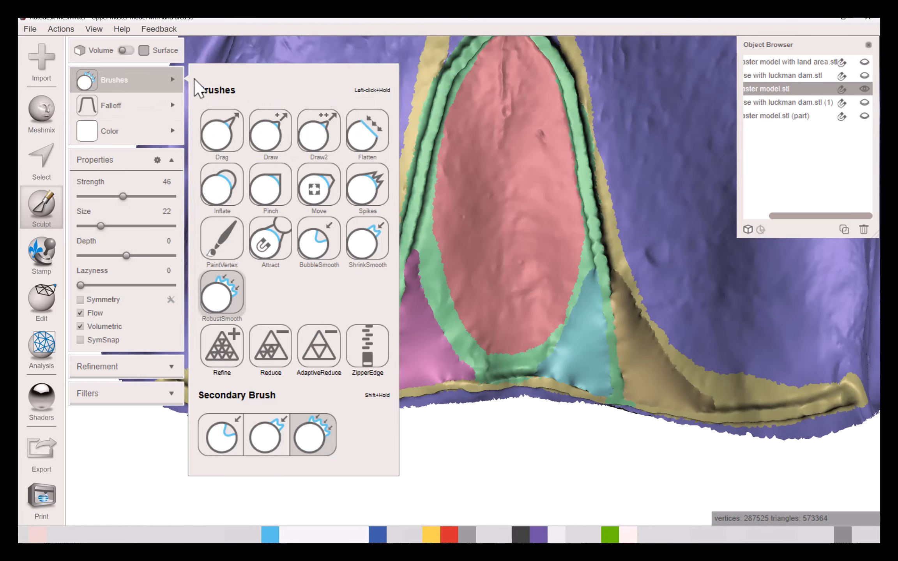
click(222, 295)
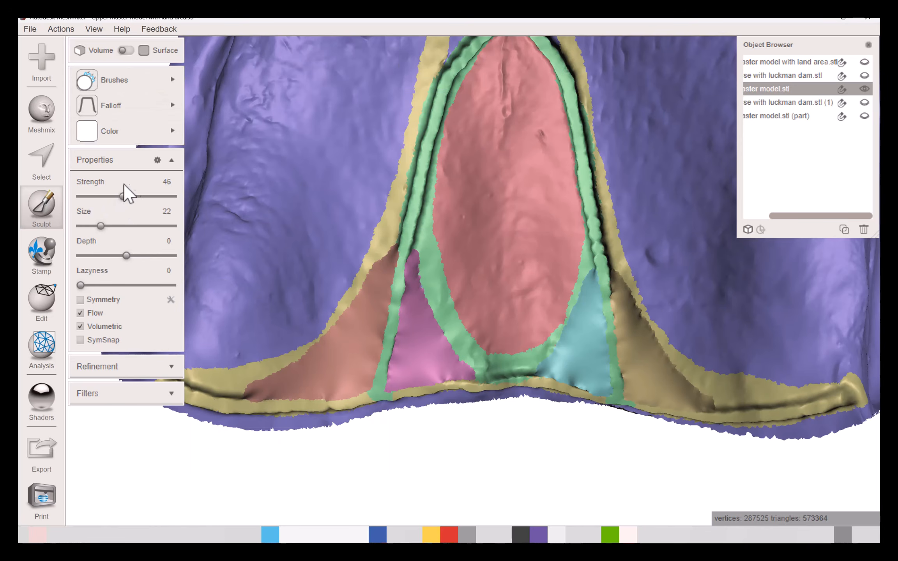
scroll(367, 320, up, 2)
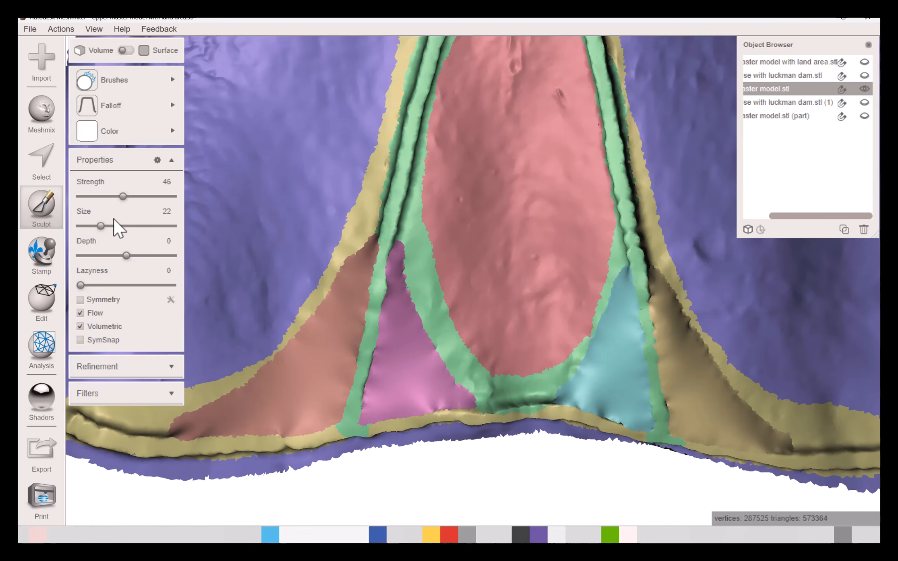
drag(104, 225, 106, 226)
- Smooth the posterior bead from its left end to the middle of the palate
right_drag(323, 337, 446, 286)
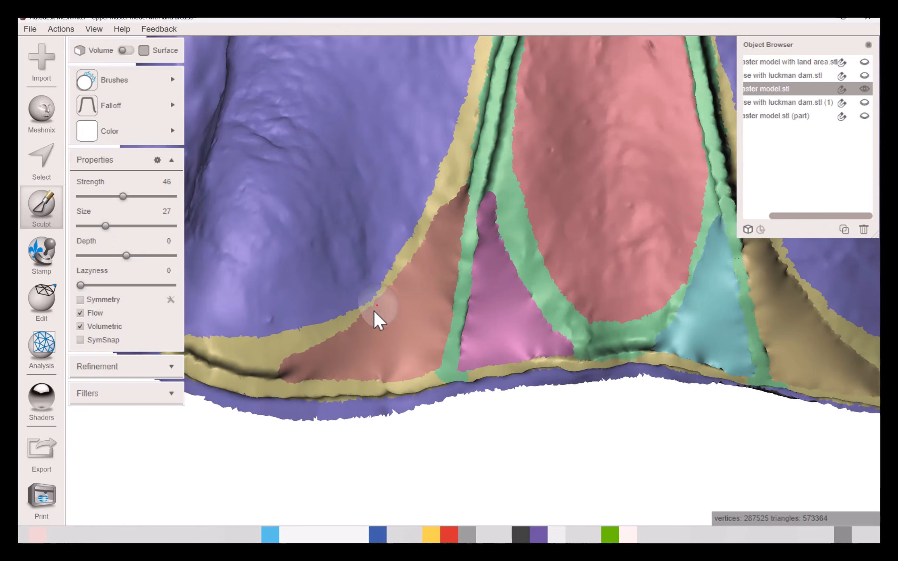
right_drag(377, 327, 458, 310)
middle_drag(458, 310, 498, 306)
scroll(343, 375, up, 2)
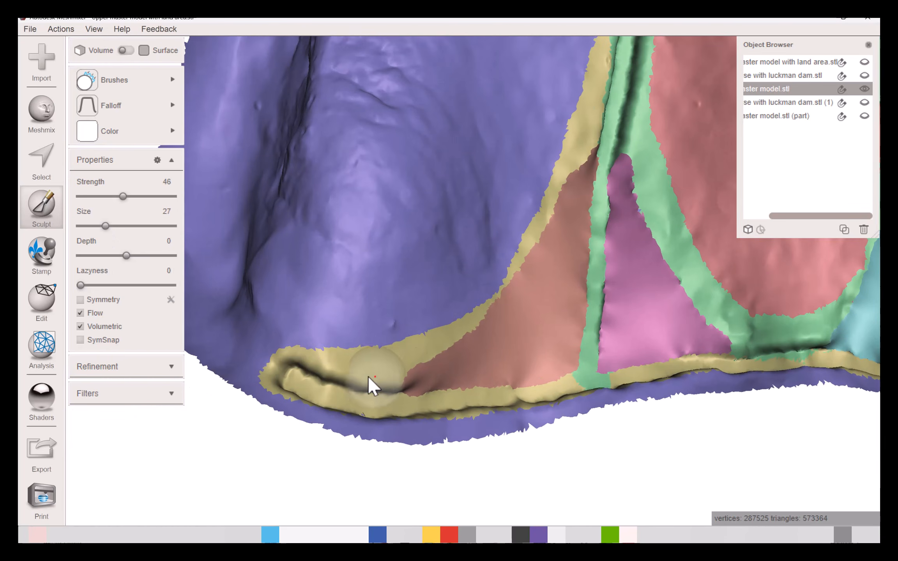
mouse_move(341, 379)
mouse_down()
mouse_move(296, 377)
mouse_move(297, 392)
mouse_move(381, 416)
mouse_move(453, 415)
mouse_up()
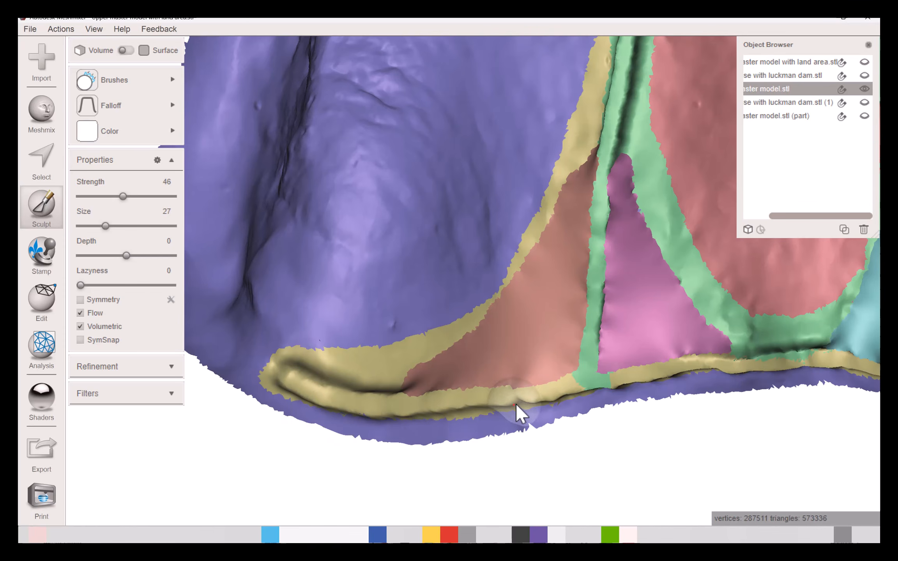
mouse_move(616, 392)
mouse_down()
mouse_move(717, 373)
mouse_move(683, 378)
mouse_up()
drag(748, 349, 756, 349)
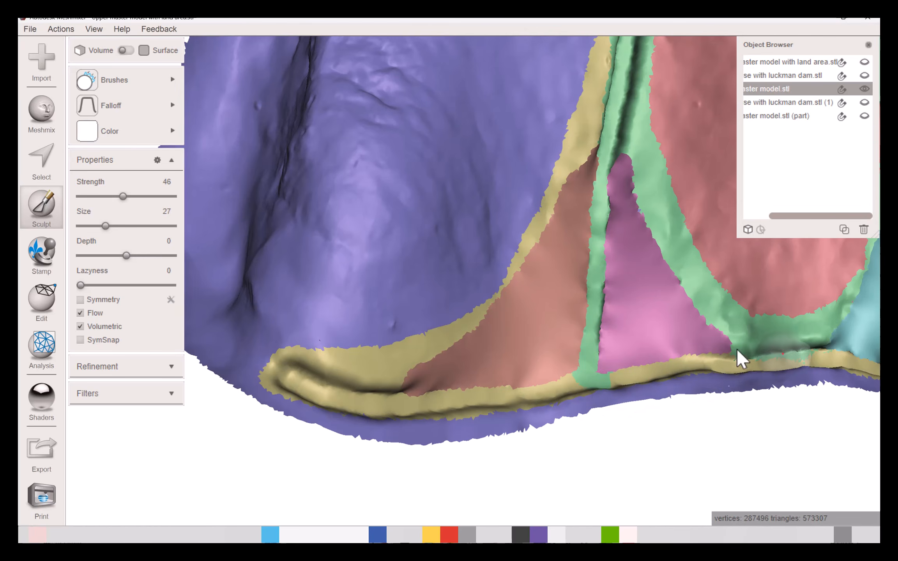
- Smooth the posterior bead below the red oval and onward to its right end
middle_drag(796, 345, 654, 328)
mouse_move(652, 336)
mouse_down()
mouse_move(598, 332)
mouse_move(773, 353)
mouse_move(813, 347)
mouse_up()
middle_drag(812, 346, 520, 386)
drag(483, 370, 759, 458)
middle_drag(766, 457, 637, 416)
right_drag(636, 415, 715, 330)
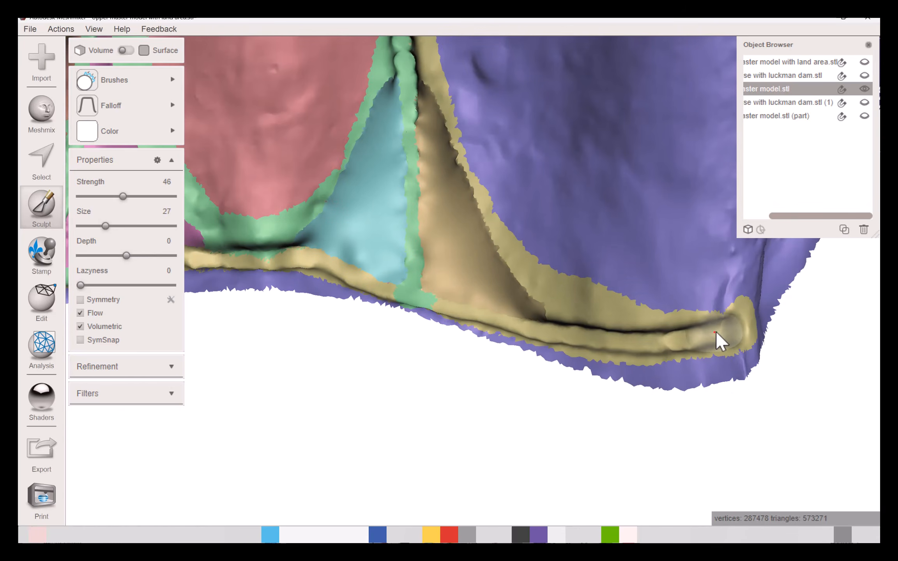
- Smooth the right outer triangle's edge and the green bead on both sides and around the tip of the red oval
drag(579, 320, 507, 277)
middle_drag(507, 277, 643, 402)
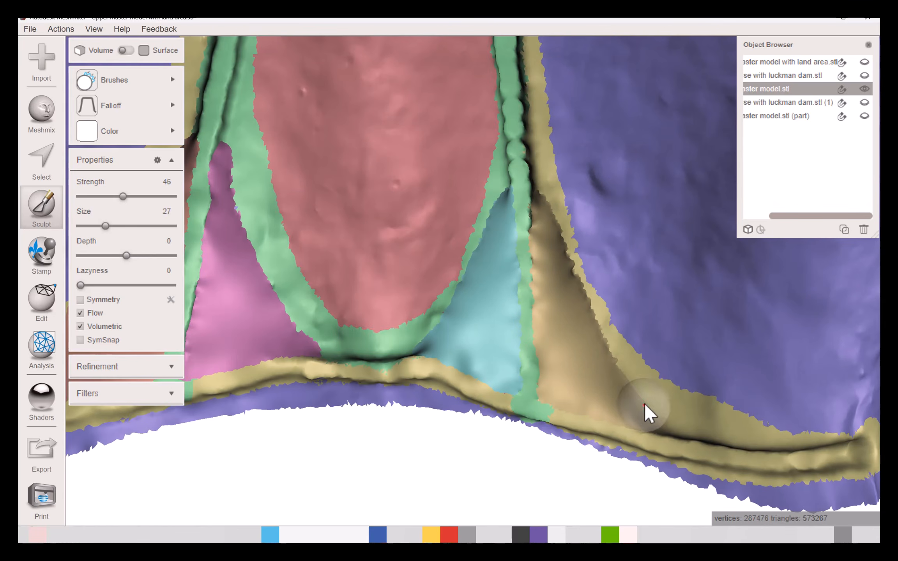
drag(549, 184, 559, 259)
middle_drag(558, 259, 564, 359)
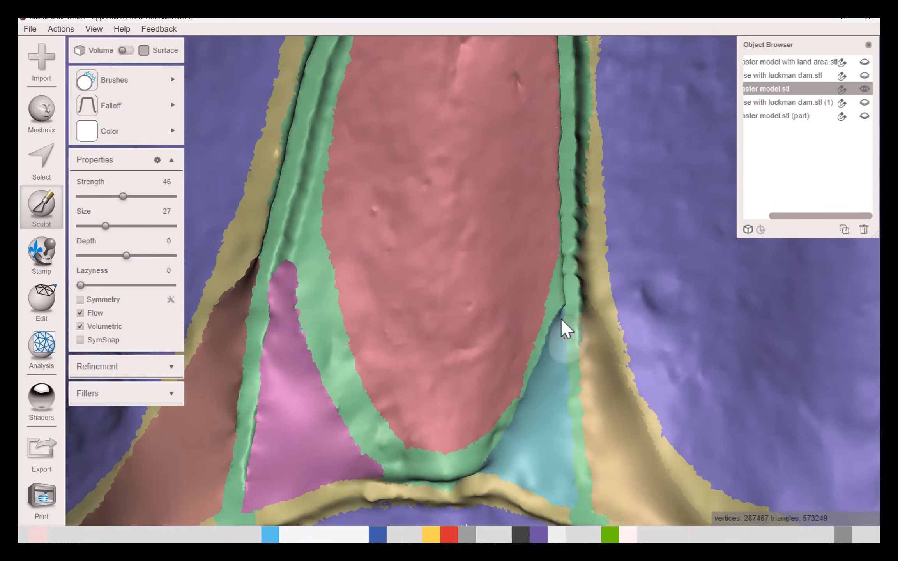
mouse_move(311, 50)
middle_down()
mouse_move(428, 161)
mouse_move(349, 274)
middle_up()
drag(491, 203, 526, 281)
middle_drag(503, 292, 398, 179)
drag(493, 452, 495, 357)
middle_drag(541, 290, 655, 359)
right_drag(504, 182, 477, 156)
mouse_move(441, 111)
mouse_down()
mouse_move(313, 200)
mouse_move(230, 503)
mouse_up()
- Select the whole red oval face group in the centre of the palate
scroll(375, 100, down, 7)
scroll(375, 100, up, 4)
middle_drag(308, 476, 339, 310)
scroll(553, 290, down, 6)
right_drag(553, 290, 551, 312)
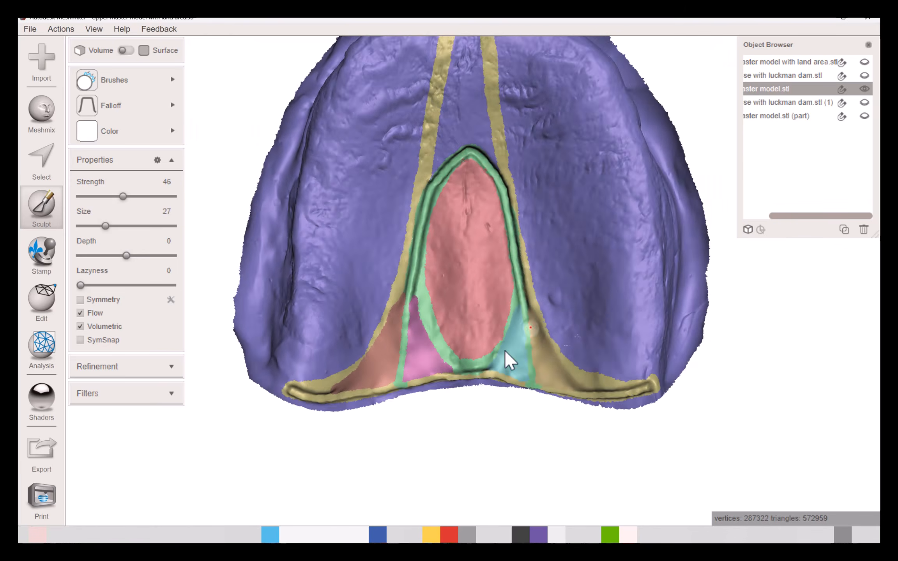
right_drag(507, 357, 517, 294)
right_drag(507, 164, 497, 244)
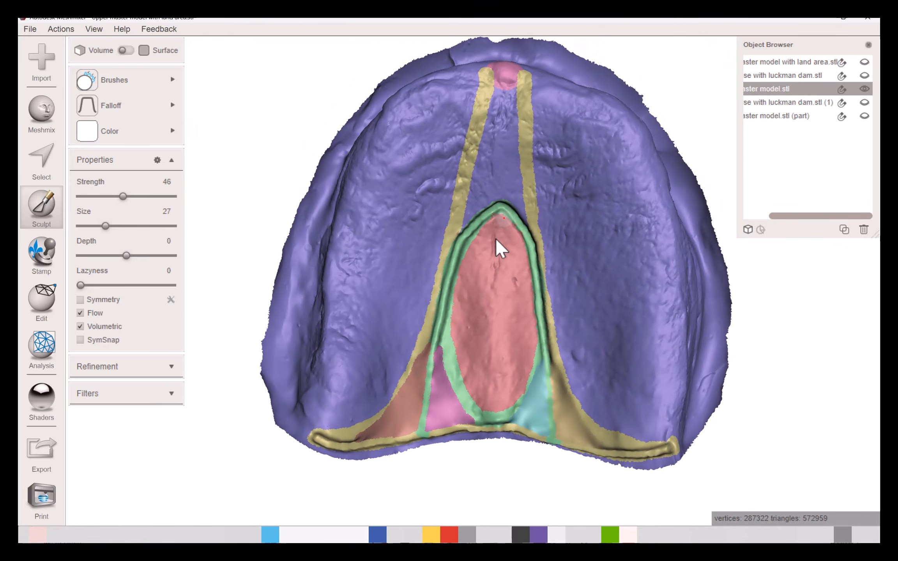
click(55, 157)
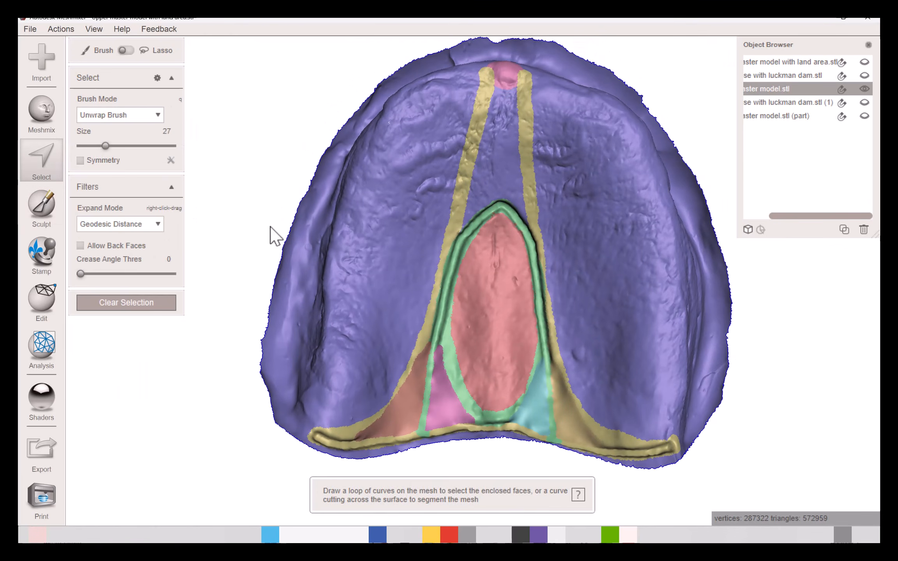
scroll(483, 253, up, 4)
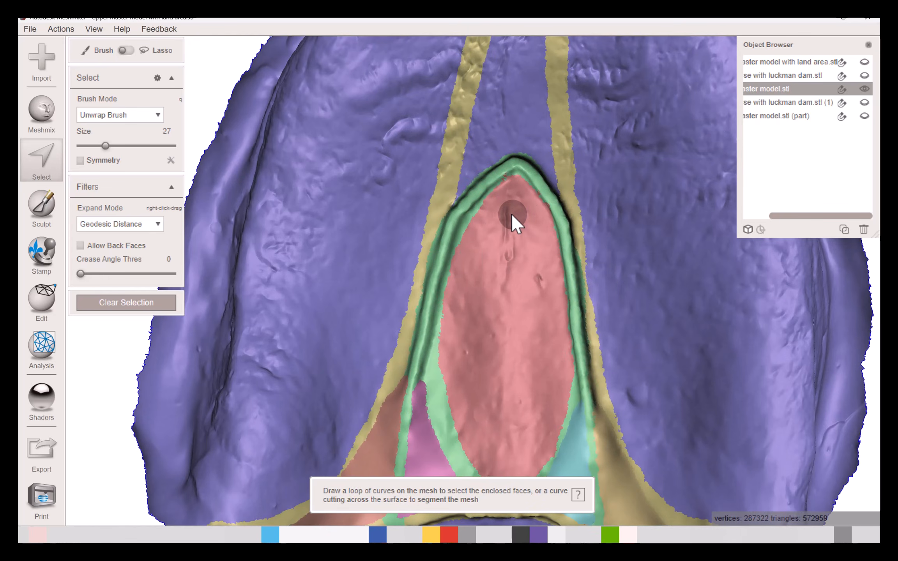
double_click(510, 213)
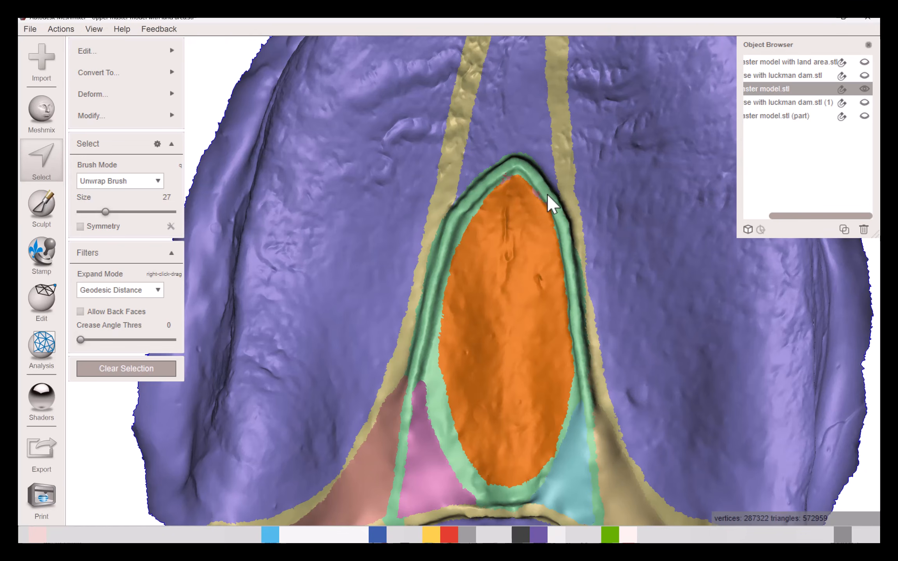
- Extend the oval selection over the surrounding green border up to the inner edge of the beads
scroll(549, 201, up, 3)
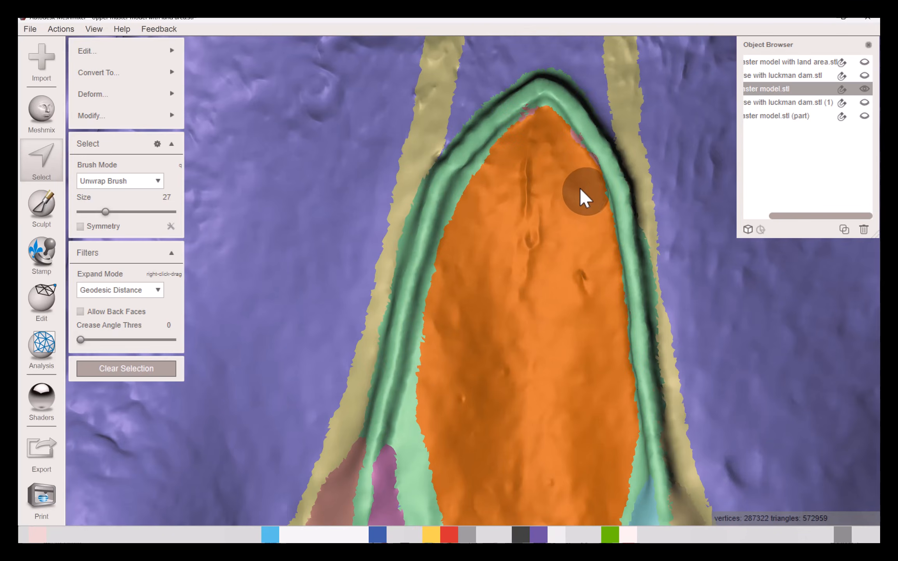
drag(543, 131, 487, 177)
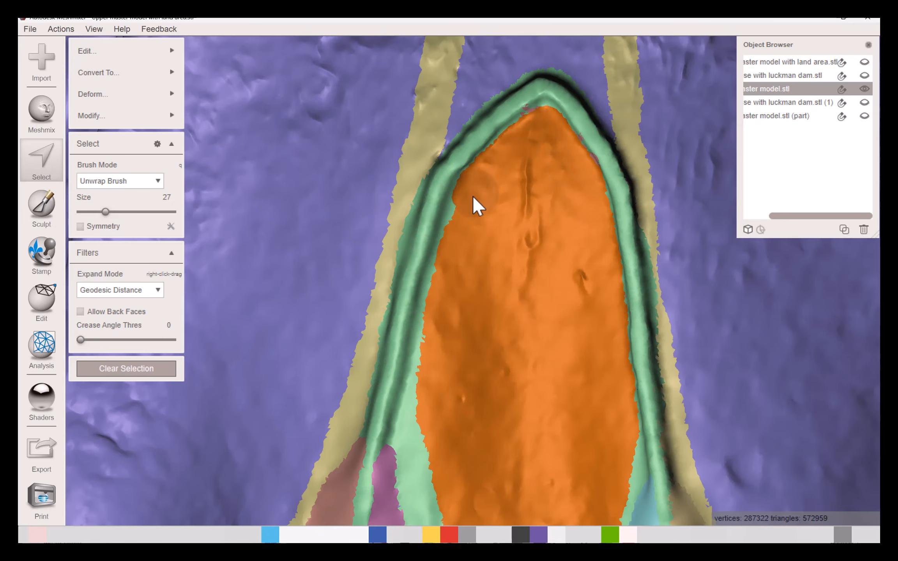
drag(443, 292, 434, 333)
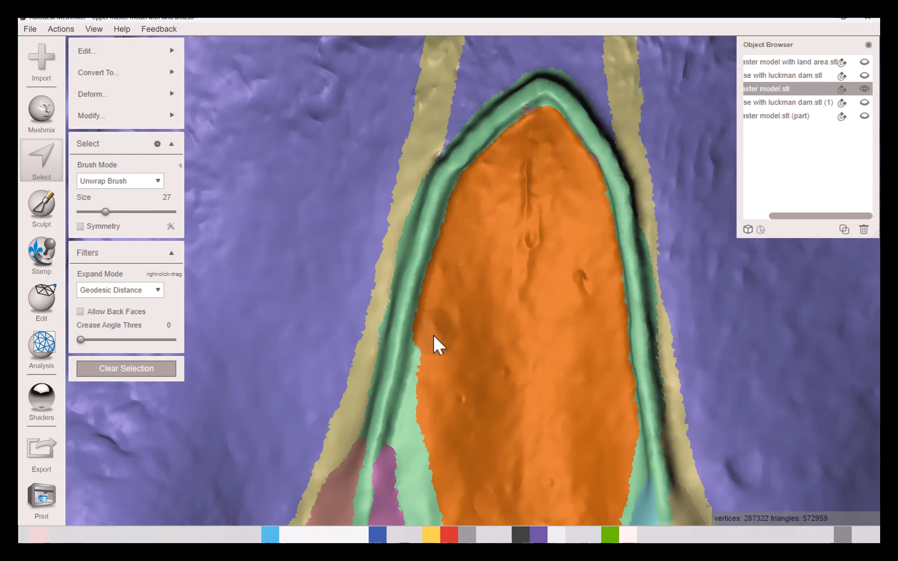
drag(411, 430, 416, 453)
mouse_move(431, 434)
middle_down()
mouse_move(402, 205)
mouse_move(380, 216)
middle_up()
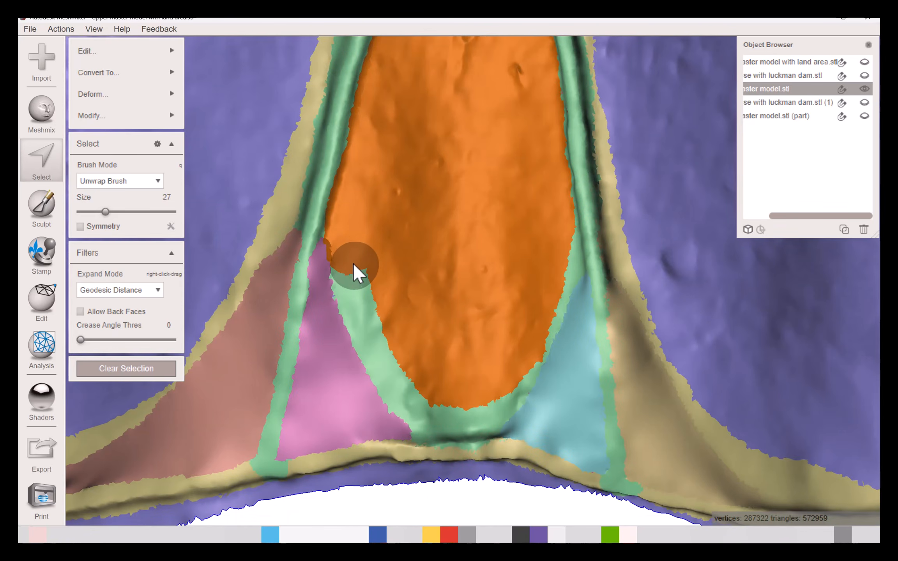
drag(359, 283, 382, 350)
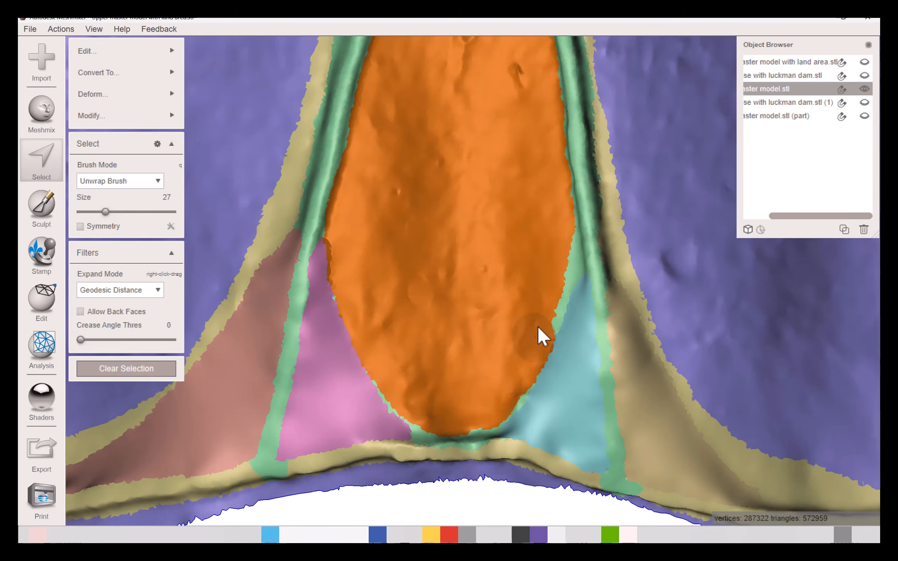
middle_drag(542, 202, 496, 362)
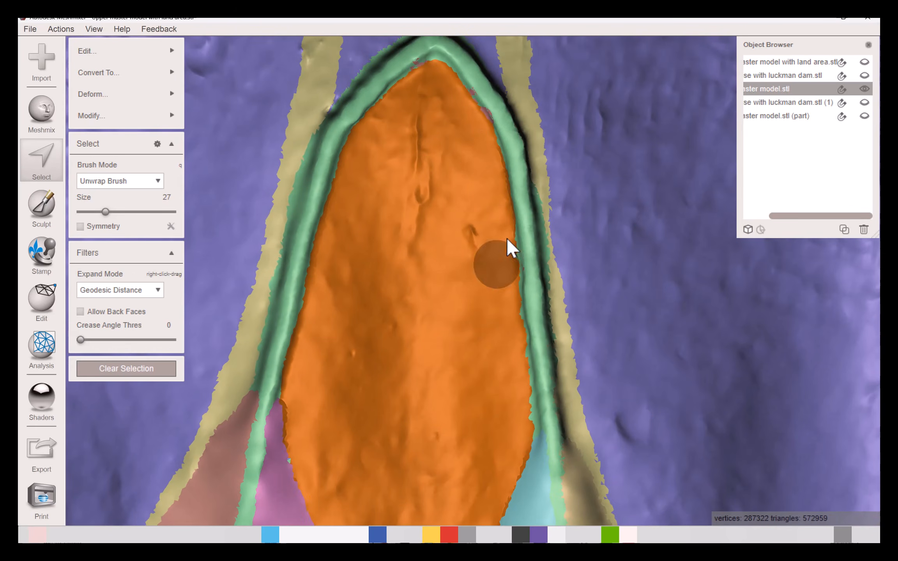
- Offset the selected oval area by a distance of 0.25 mm
scroll(503, 242, down, 3)
mouse_move(407, 227)
right_down()
mouse_move(420, 158)
mouse_move(421, 271)
mouse_move(349, 209)
mouse_move(338, 181)
mouse_move(407, 121)
mouse_move(405, 208)
right_up()
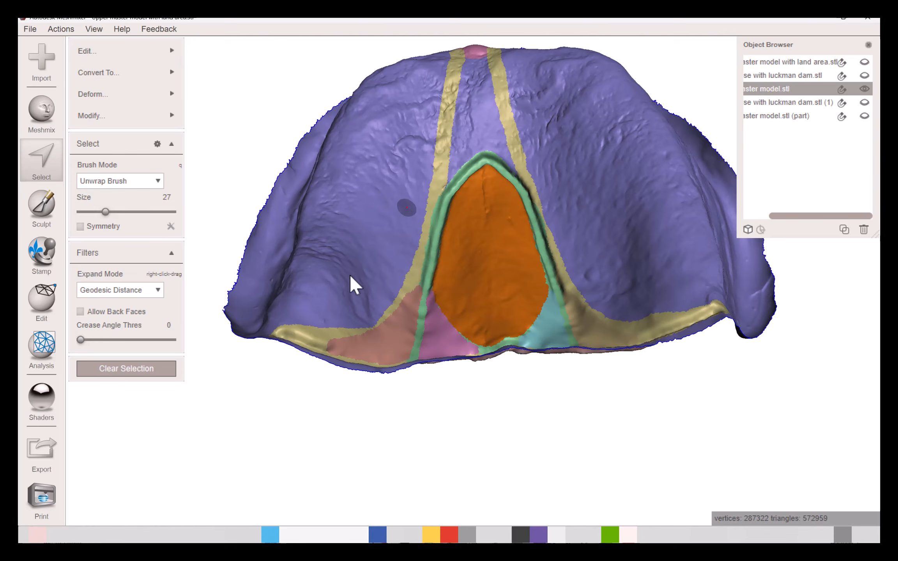
click(78, 91)
right_drag(561, 203, 473, 269)
mouse_move(129, 56)
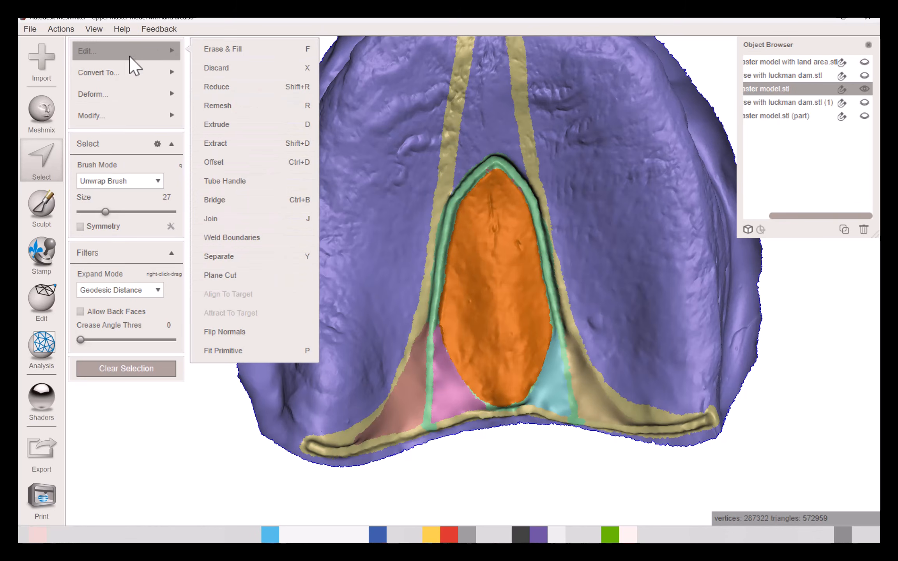
click(244, 162)
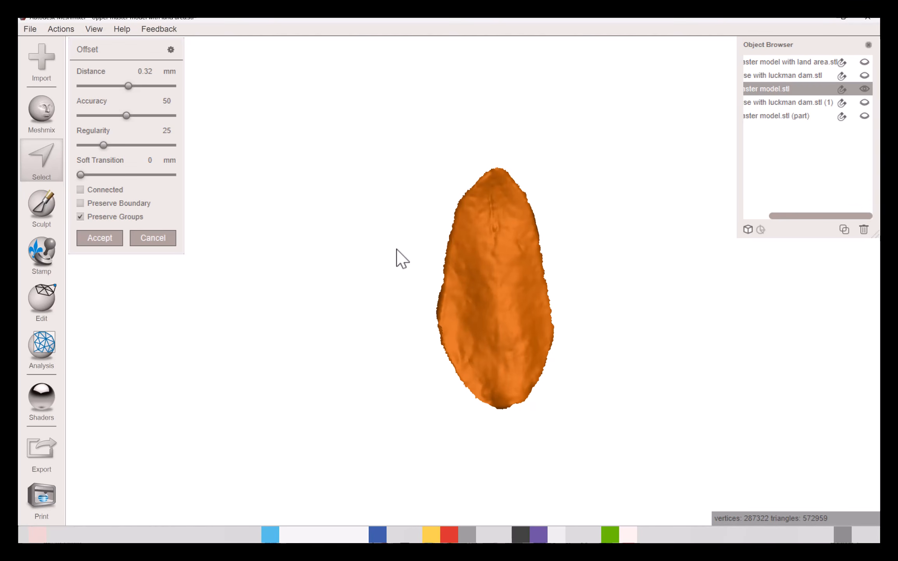
double_click(143, 71)
text(2)
click(115, 237)
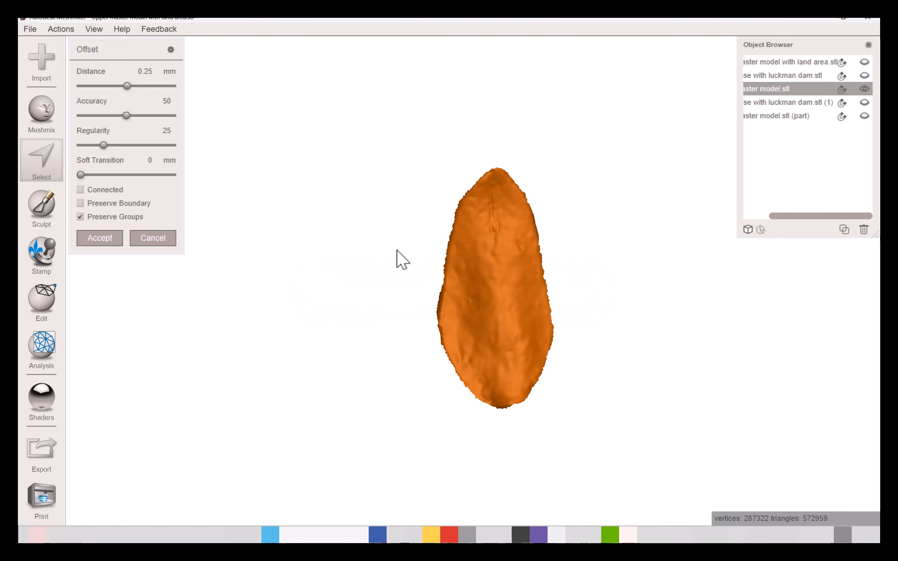
click(99, 238)
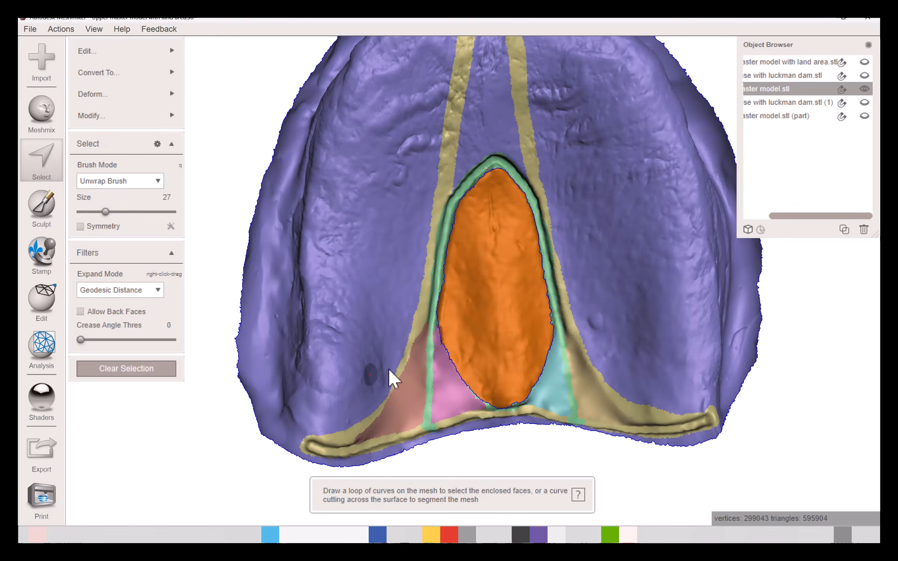
- Separate the selected offset oval surface from the master model into its own object
right_drag(388, 367, 479, 352)
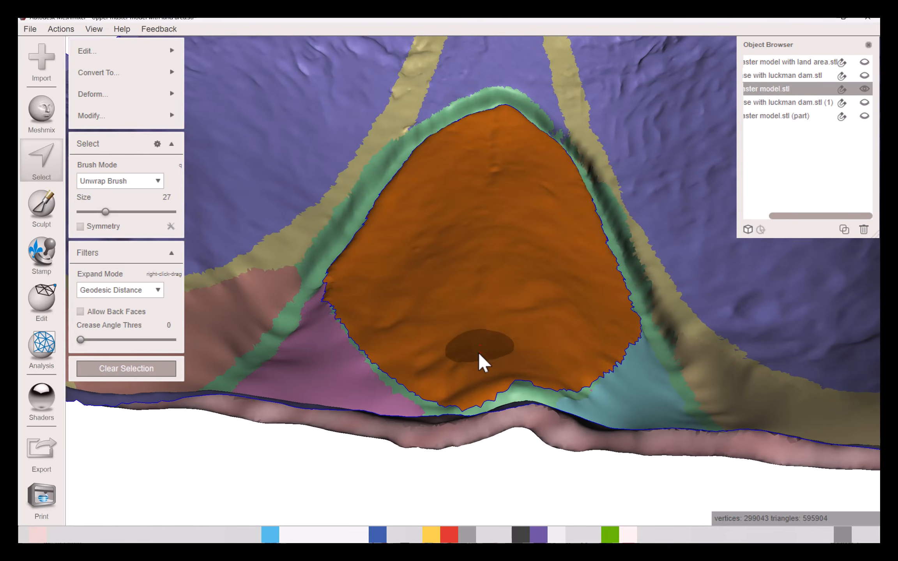
scroll(500, 164, down, 4)
right_drag(496, 186, 433, 198)
key(y)
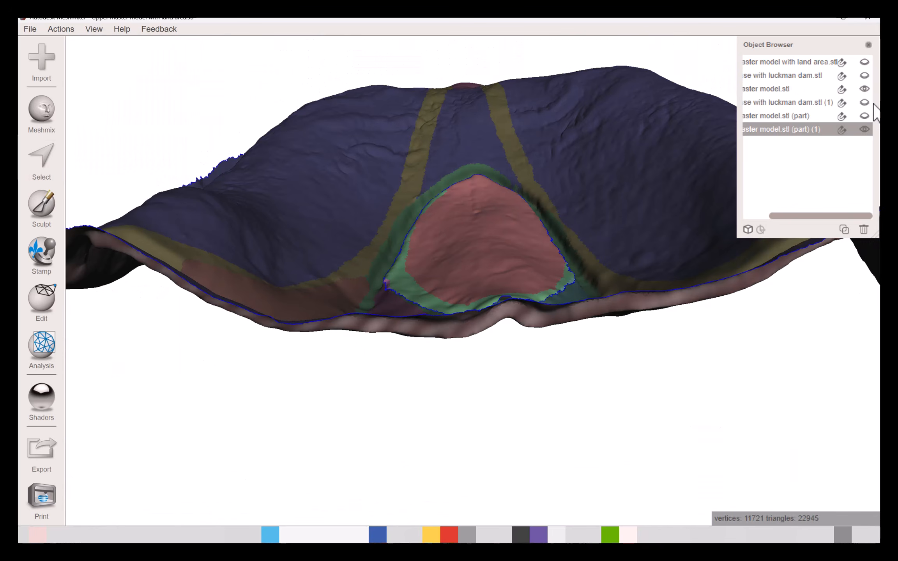
- Check the object with luckman dam (1) in place of the master model, and leave only the master model shown
click(864, 89)
right_drag(436, 342, 873, 146)
click(864, 102)
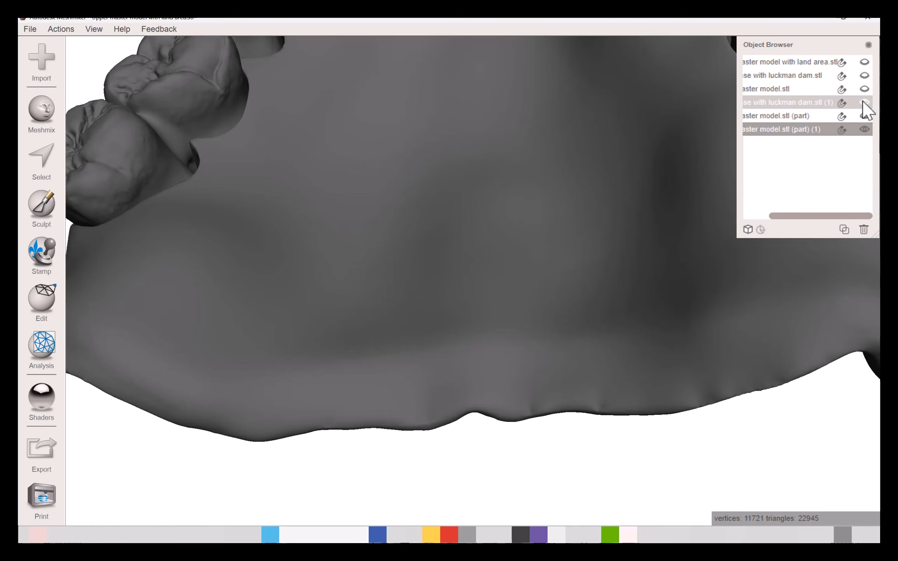
click(864, 102)
click(867, 89)
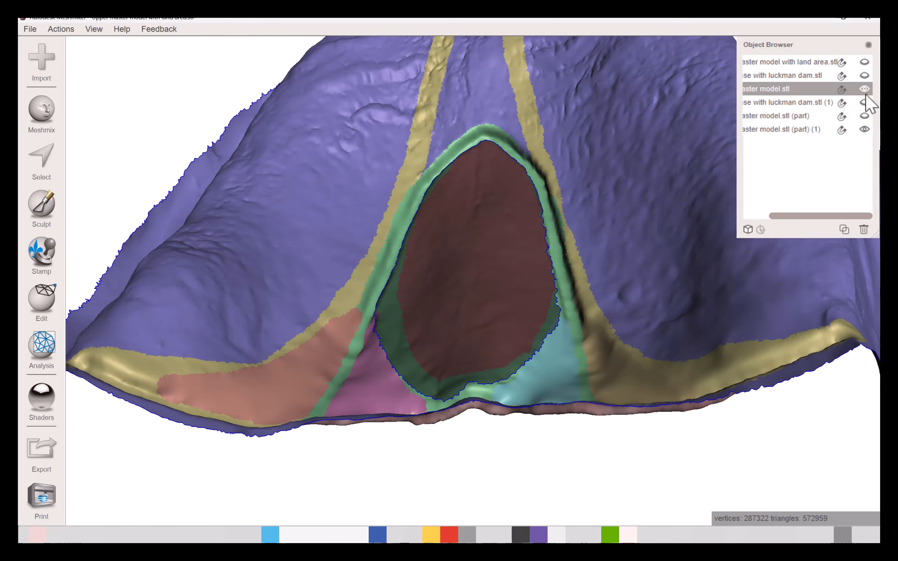
click(864, 129)
right_drag(513, 266, 536, 362)
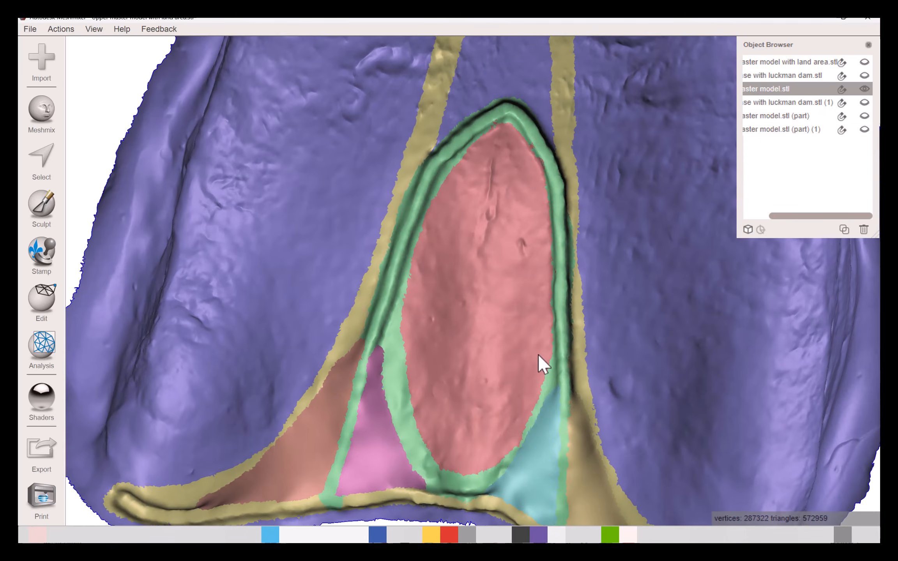
- Reselect the red oval face group on the upper master model
click(50, 182)
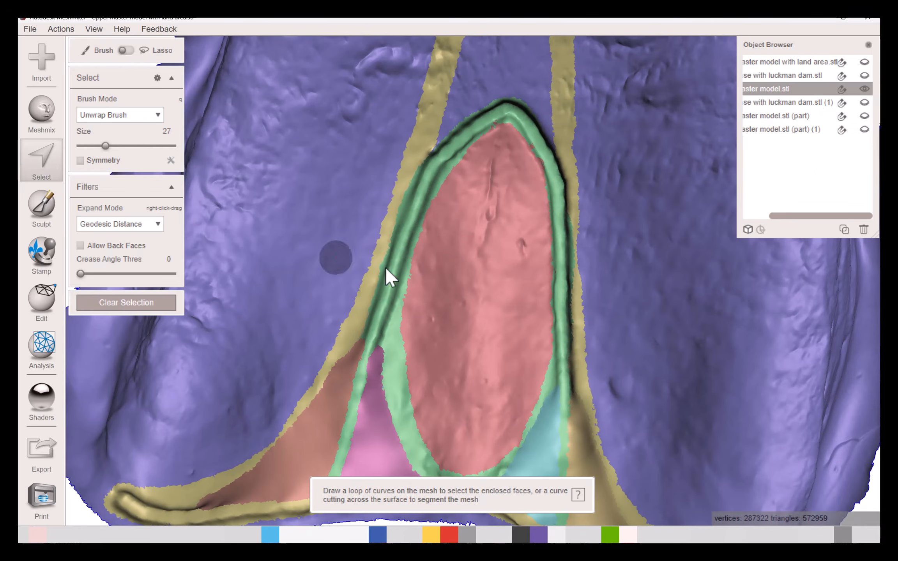
double_click(462, 244)
scroll(467, 242, down, 3)
right_drag(471, 258, 473, 261)
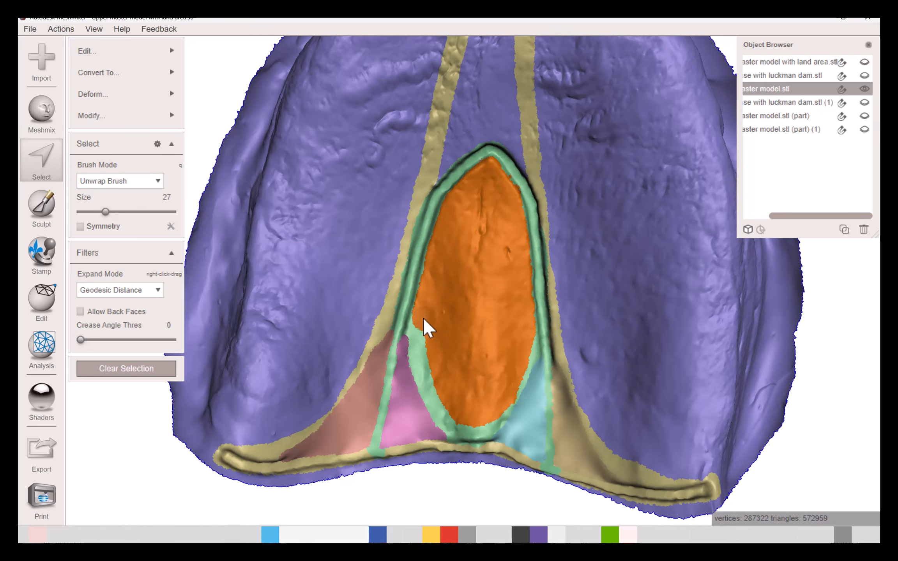
- Extend the oval selection to the inner edge of the surrounding bead, smooth its boundary, and delete the selected faces
drag(420, 353, 427, 378)
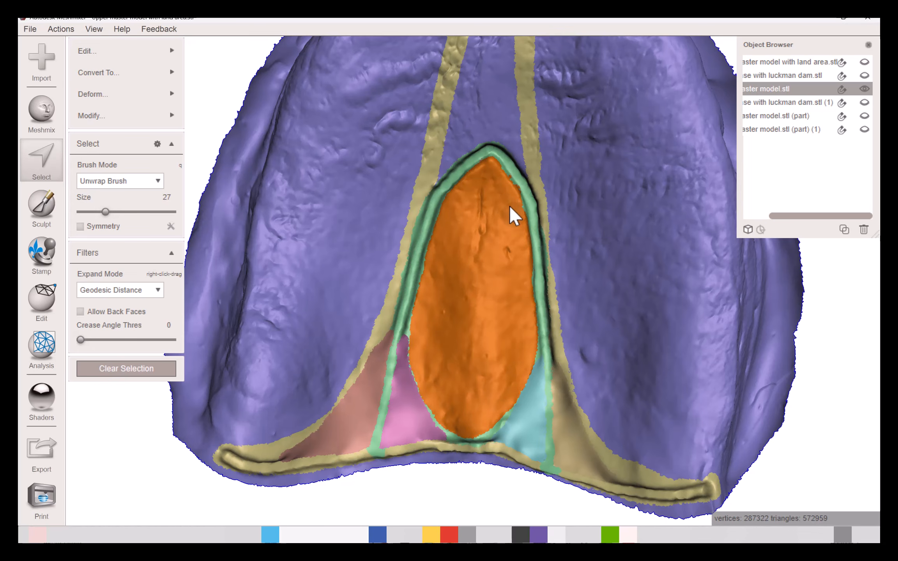
scroll(501, 245, down, 4)
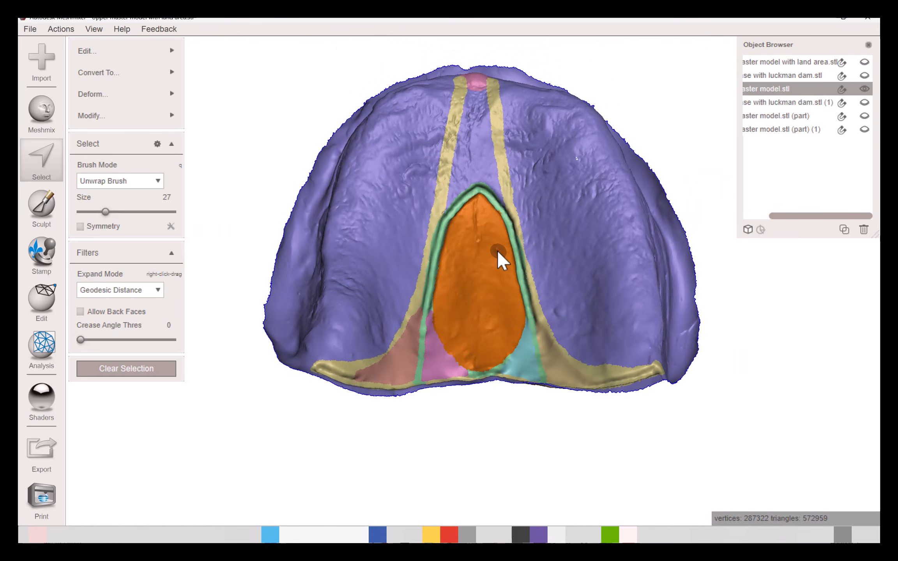
key(b)
key(a)
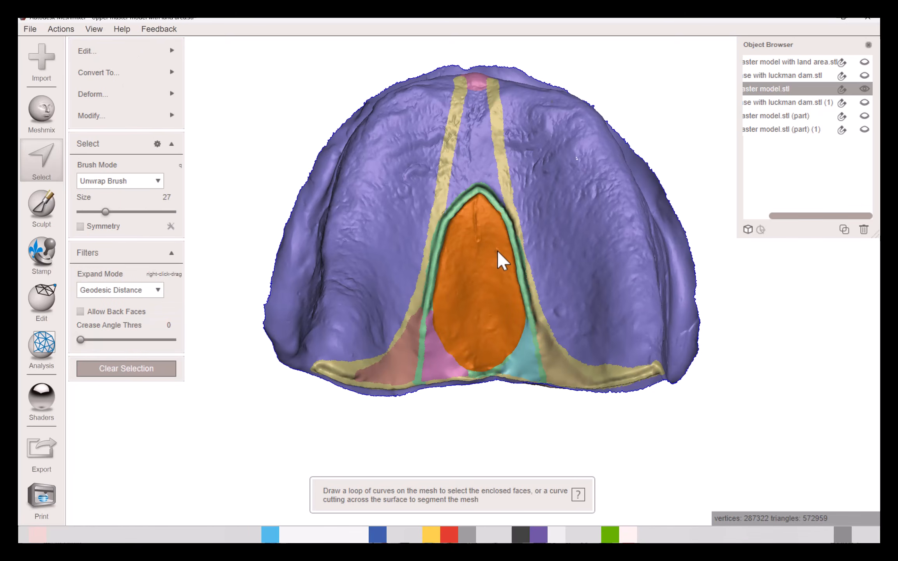
key(Delete)
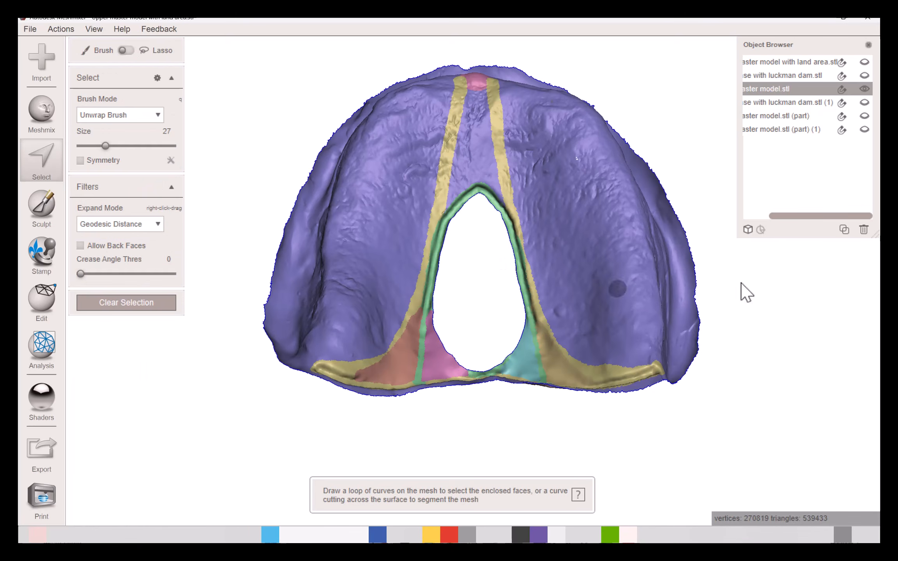
- Show the separated offset oval part and combine it with the master model into one object
click(864, 130)
scroll(518, 292, up, 5)
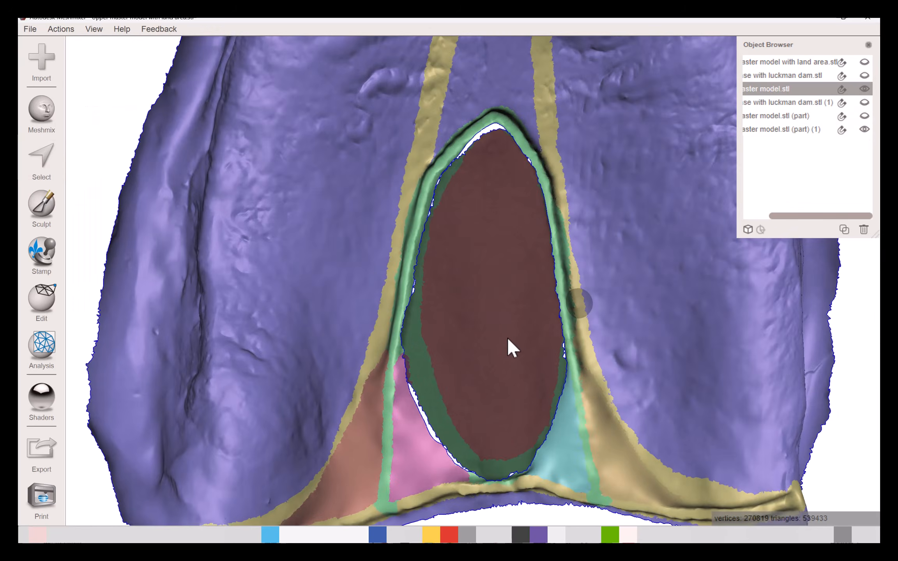
right_drag(508, 339, 488, 314)
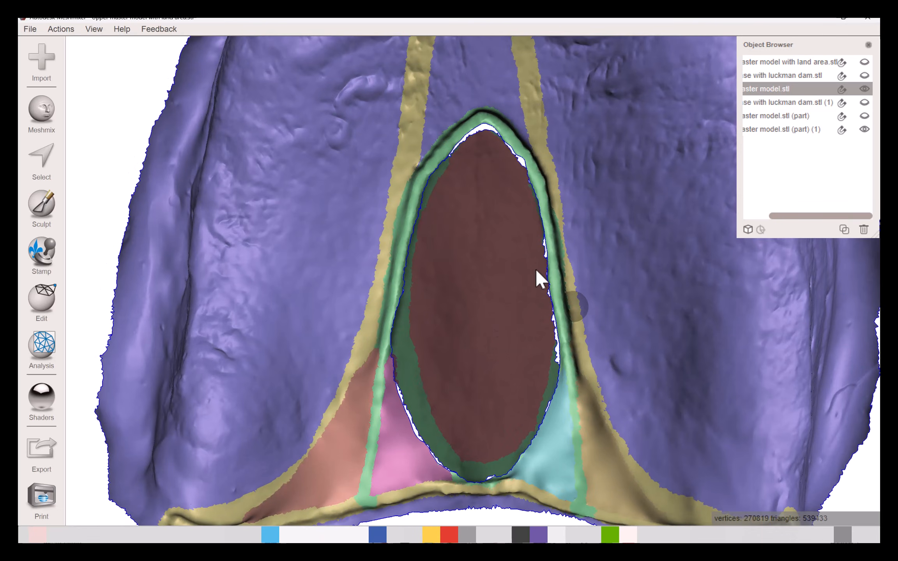
click(803, 133)
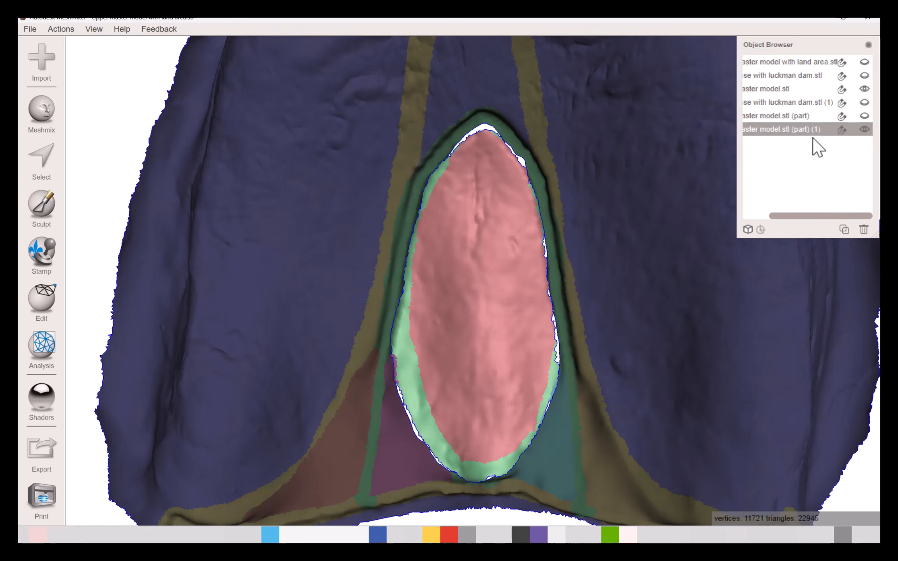
ctrl+click(805, 90)
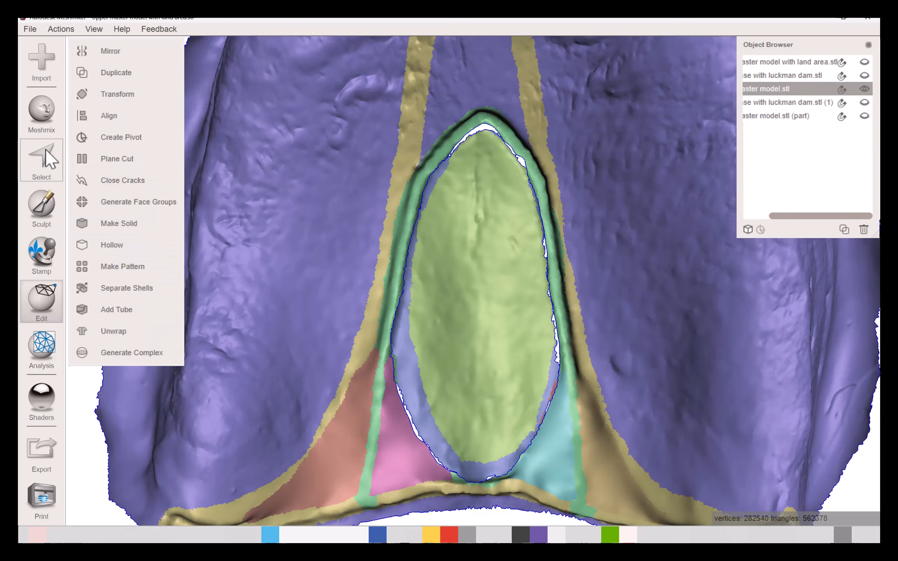
- Select the ring of boundary faces along the open edge of the offset oval surface
click(45, 150)
scroll(318, 177, up, 3)
right_drag(318, 177, 430, 204)
scroll(482, 105, up, 3)
click(474, 103)
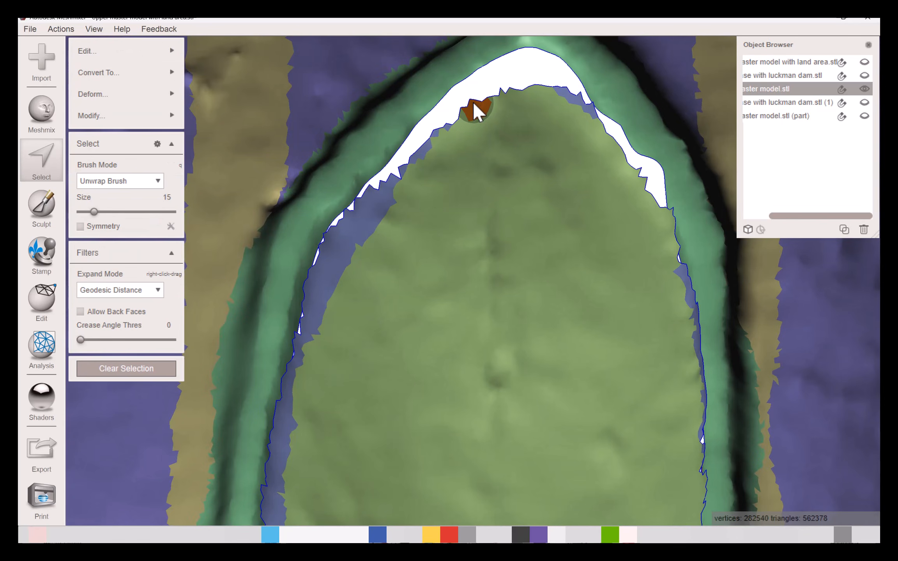
double_click(471, 99)
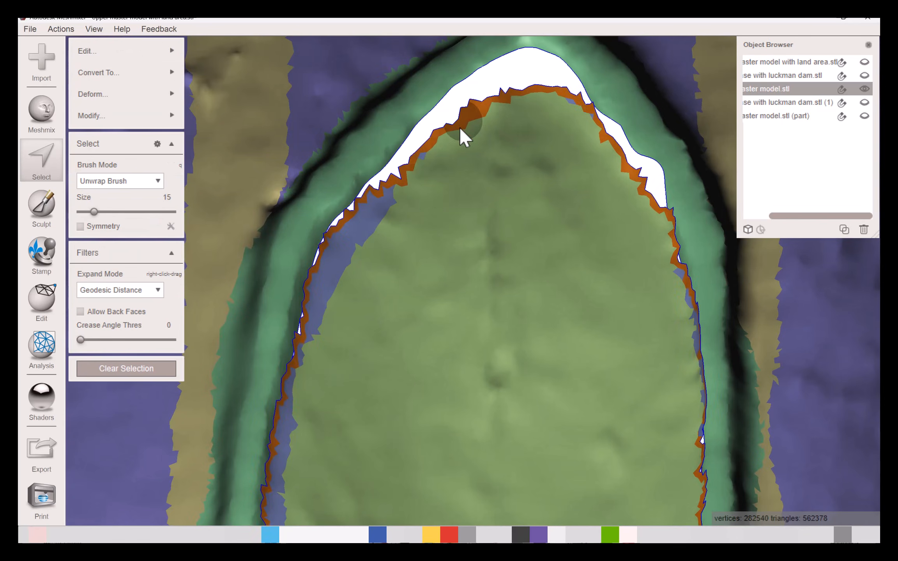
- Add the facing ring of boundary faces along the green bead's open edge to the selection, using the wireframe display
right_drag(458, 125, 484, 151)
key(w)
scroll(469, 142, up, 4)
middle_drag(467, 185, 550, 370)
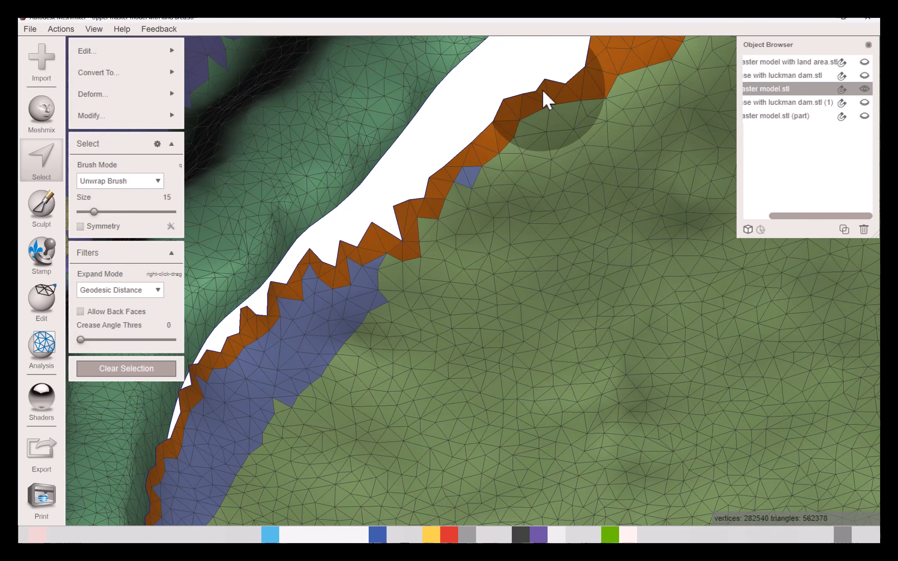
middle_drag(484, 145, 566, 181)
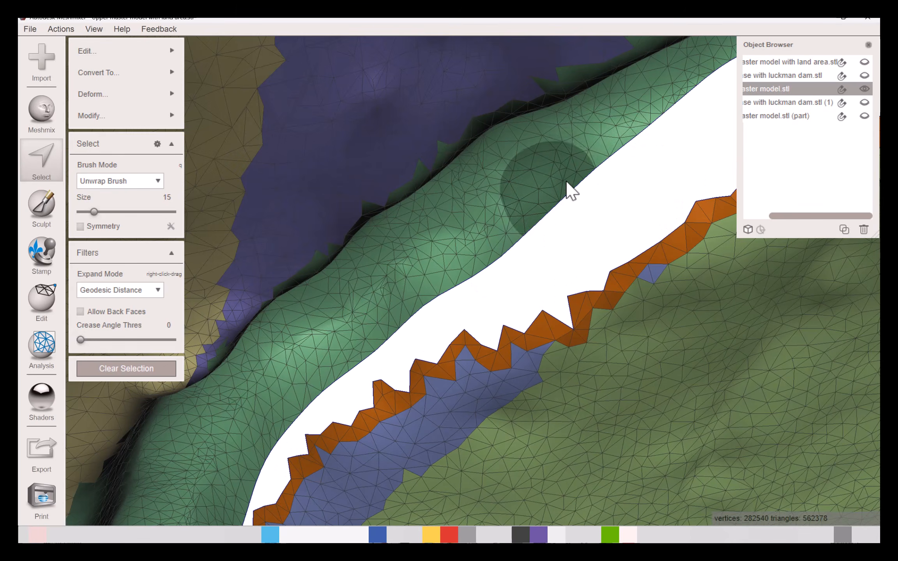
double_click(600, 163)
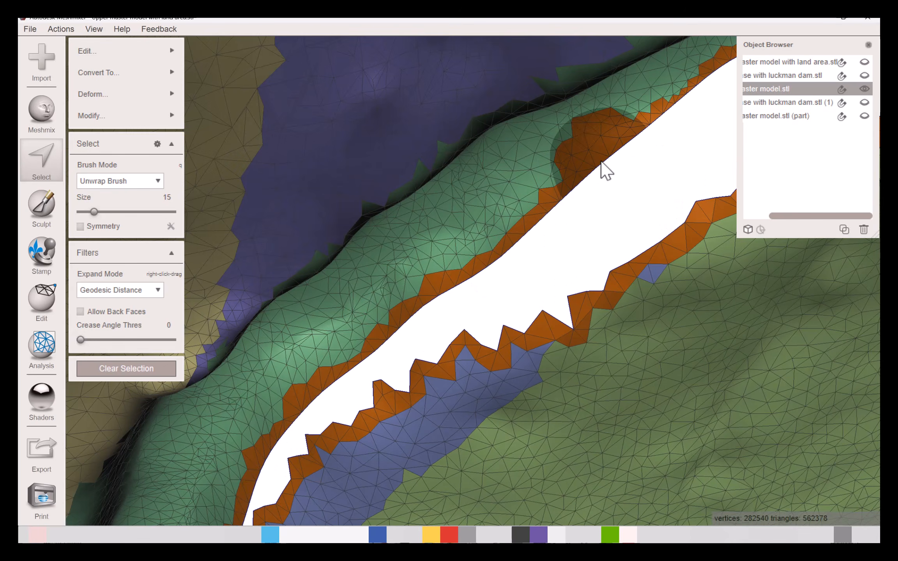
- Examine the selected boundary triangles on both sides of the gap around the oval, with and without the wireframe
scroll(600, 163, down, 3)
right_drag(614, 200, 584, 162)
scroll(609, 190, down, 3)
scroll(583, 162, down, 5)
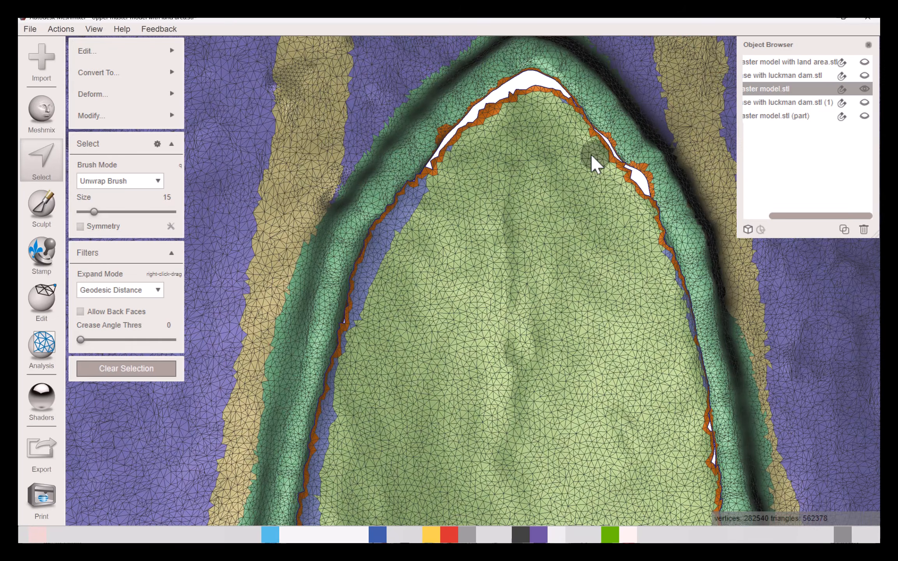
scroll(557, 139, down, 2)
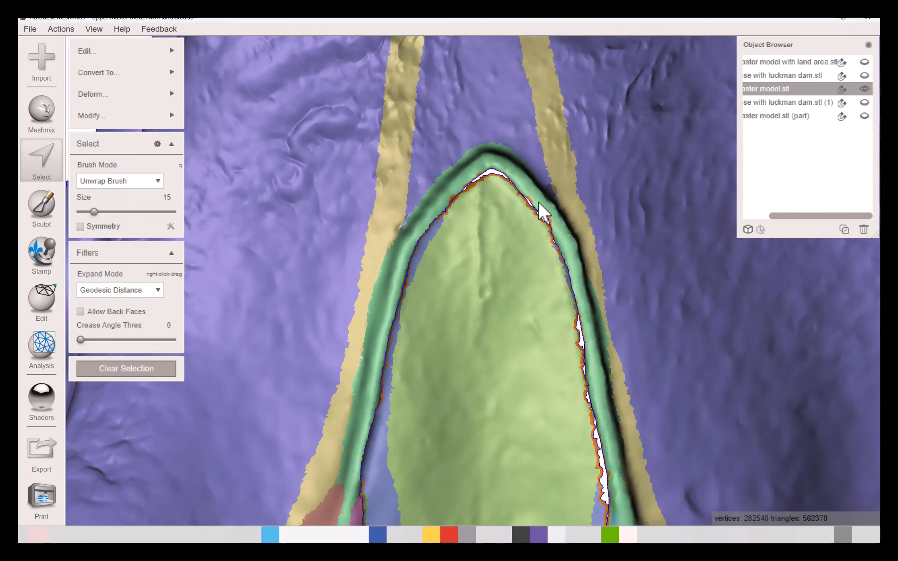
key(w)
scroll(453, 197, up, 5)
scroll(453, 194, up, 2)
right_drag(403, 175, 401, 281)
scroll(402, 280, up, 6)
scroll(438, 290, down, 3)
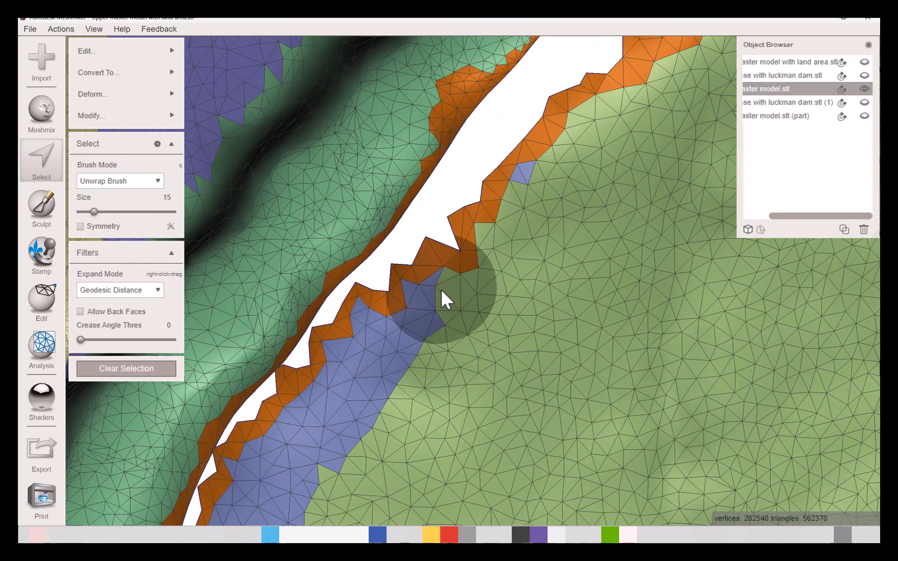
scroll(432, 273, down, 4)
key(w)
scroll(611, 237, down, 6)
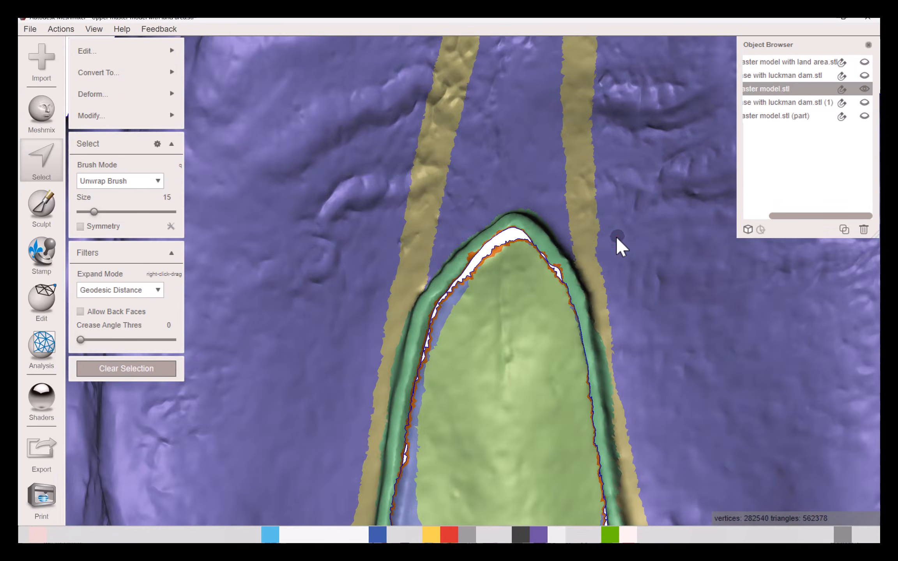
- Join the selected boundaries of the offset oval surface and the surrounding master model
right_drag(616, 236, 583, 235)
middle_drag(583, 235, 555, 125)
scroll(542, 171, down, 3)
right_drag(540, 182, 536, 178)
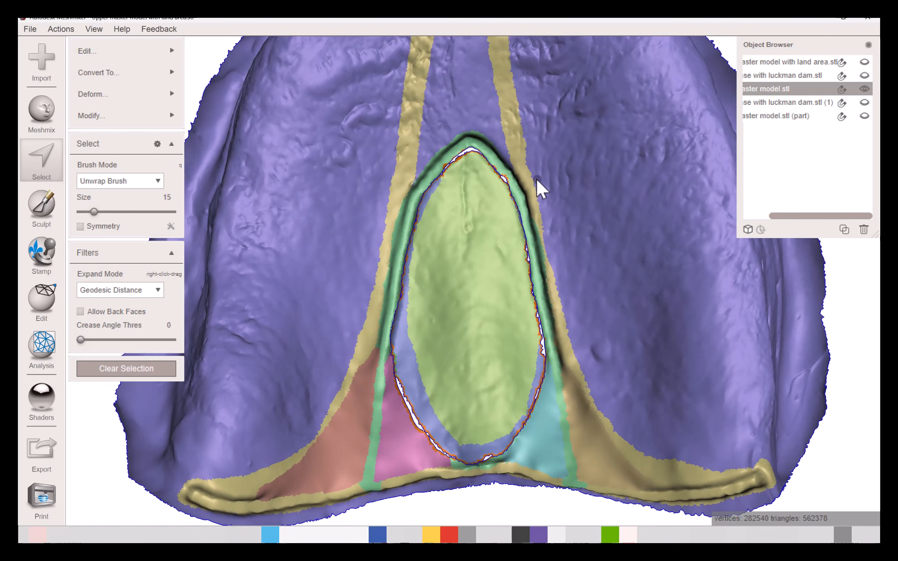
key(j)
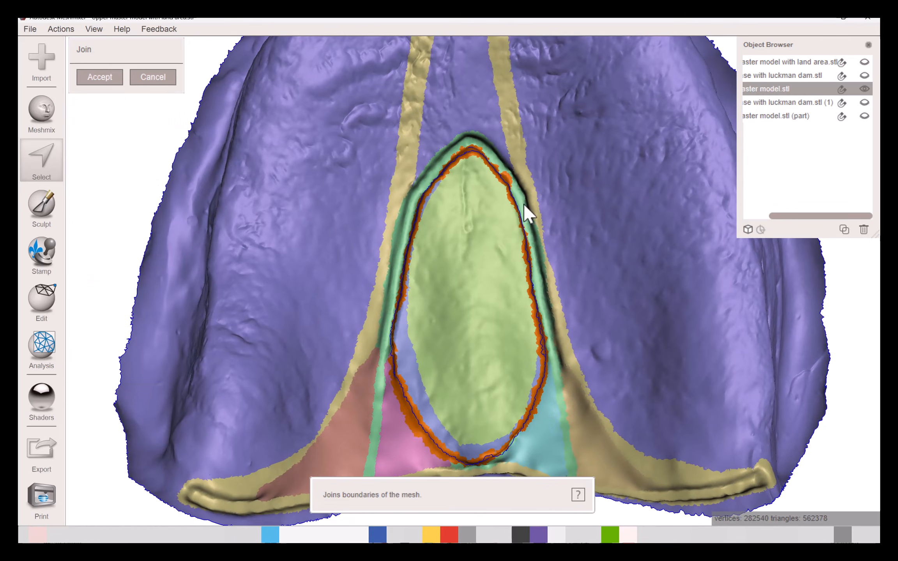
click(103, 77)
mouse_move(123, 47)
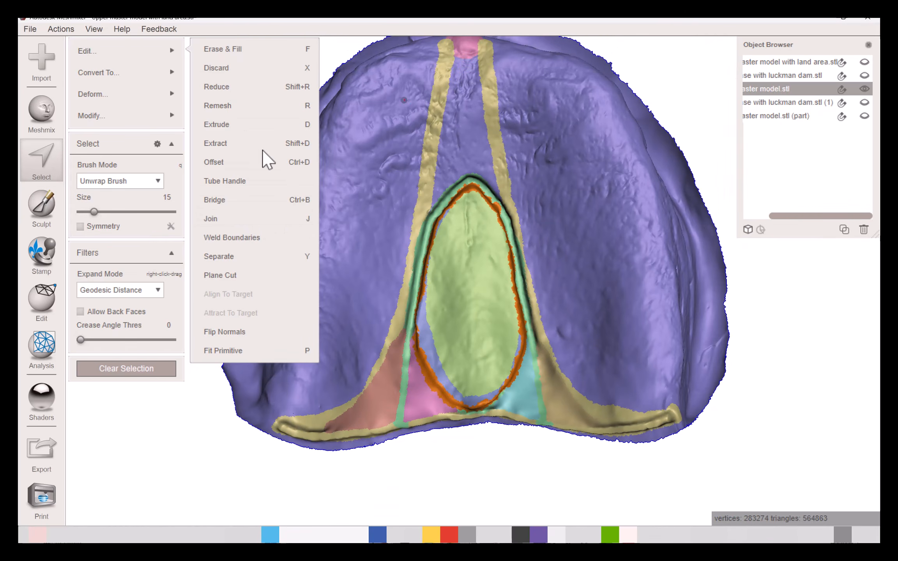
- Set the sculpt brush size to 23 and smooth the joined seam along the sides of the oval
click(42, 205)
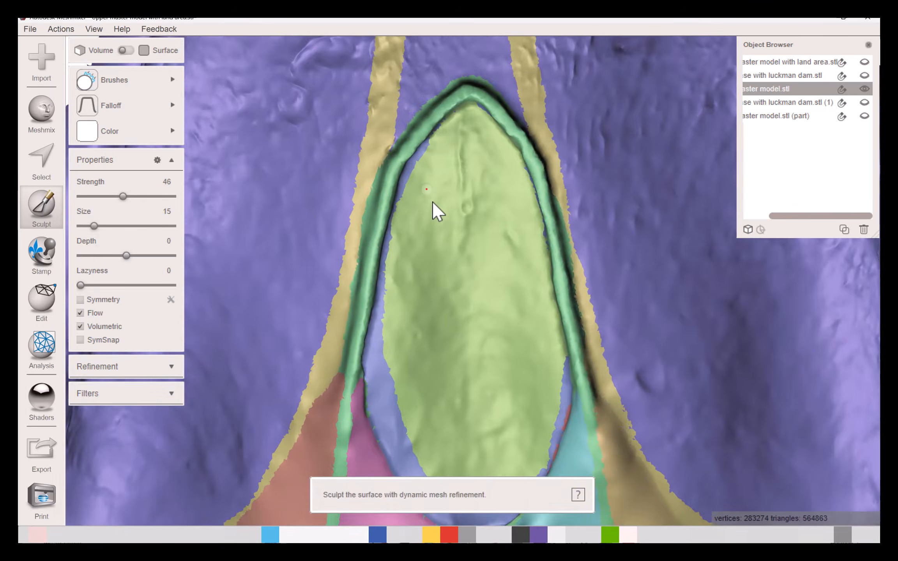
right_drag(433, 201, 506, 192)
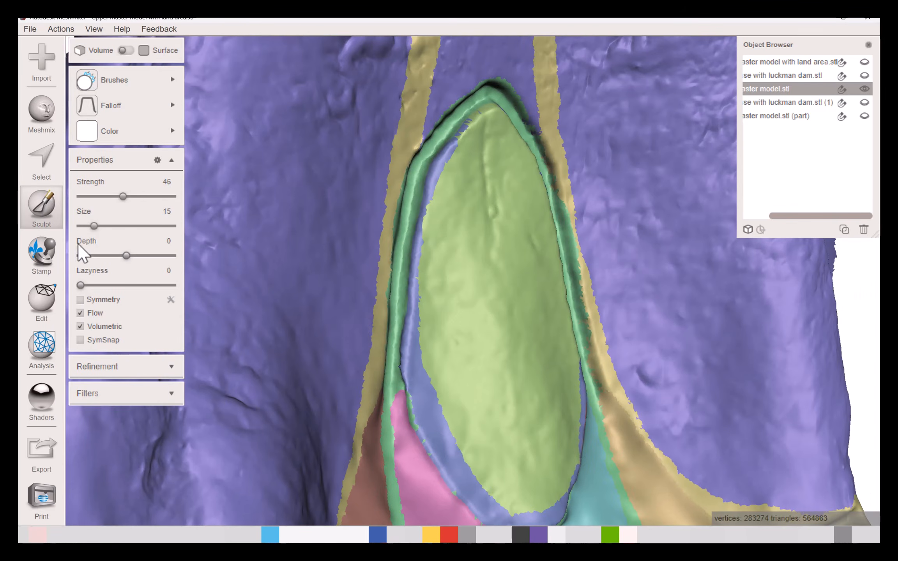
click(103, 226)
scroll(413, 132, up, 4)
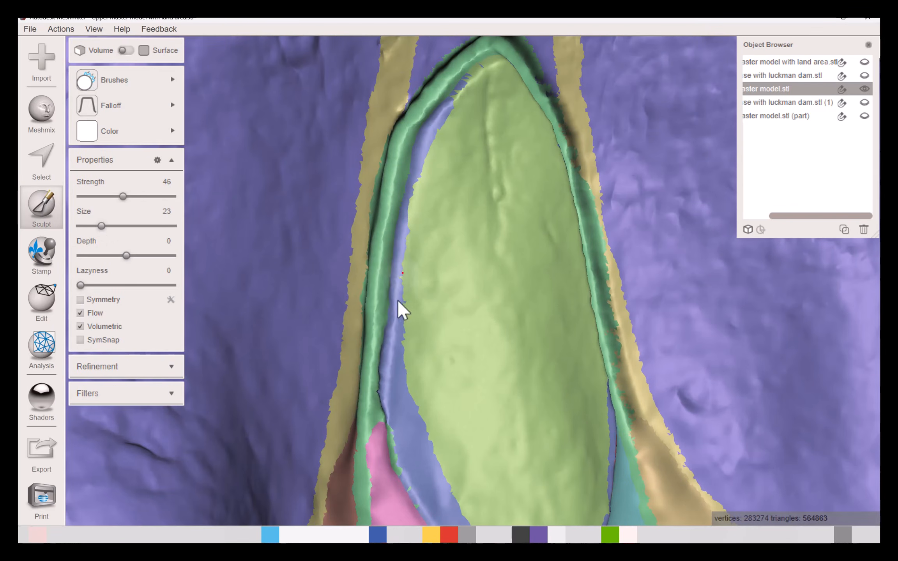
right_drag(423, 451, 545, 388)
right_drag(544, 241, 520, 157)
scroll(519, 156, down, 3)
scroll(519, 156, down, 3)
right_drag(554, 275, 559, 193)
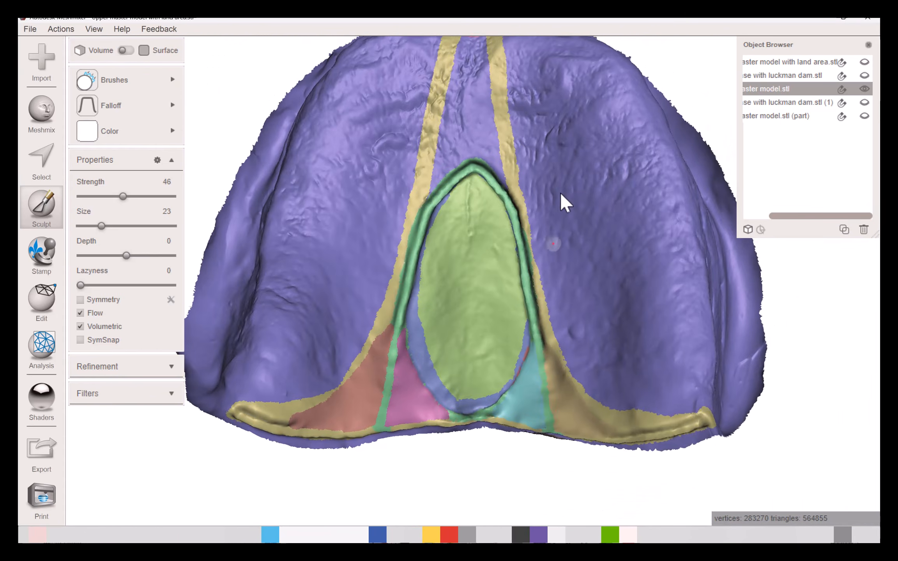
- Smooth the joined seam at the posterior end of the oval, between the two inner triangles
scroll(492, 436, up, 3)
right_drag(492, 437, 511, 377)
scroll(512, 377, up, 3)
drag(486, 446, 518, 419)
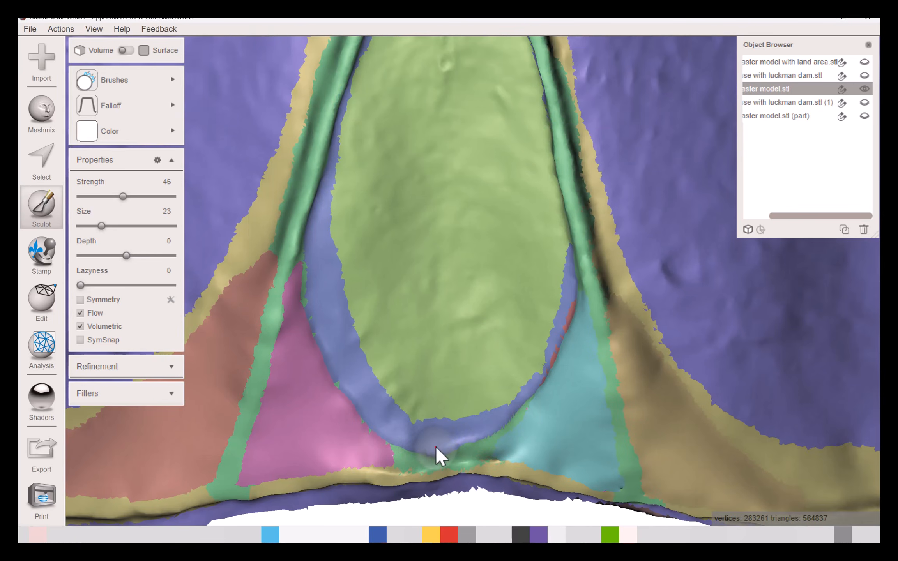
scroll(396, 367, down, 3)
scroll(402, 412, up, 1)
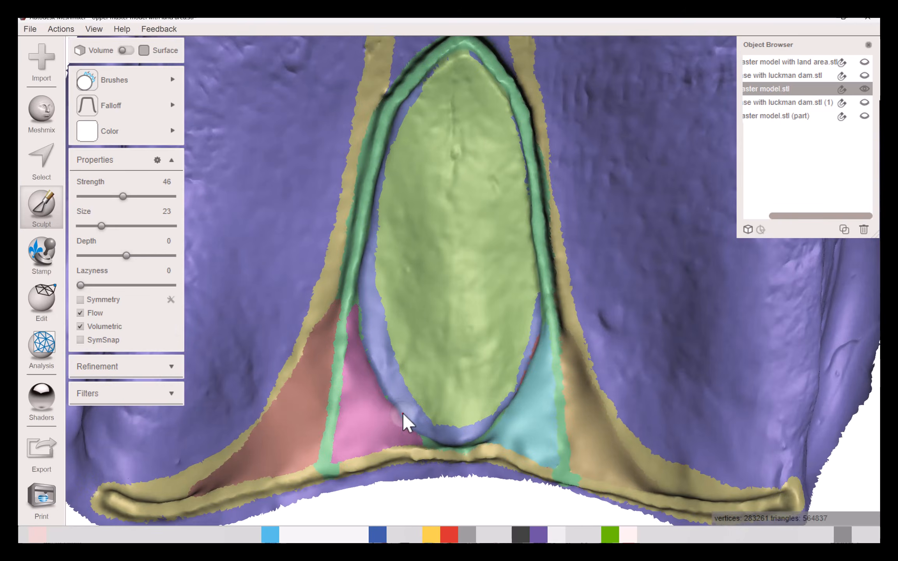
scroll(402, 412, down, 6)
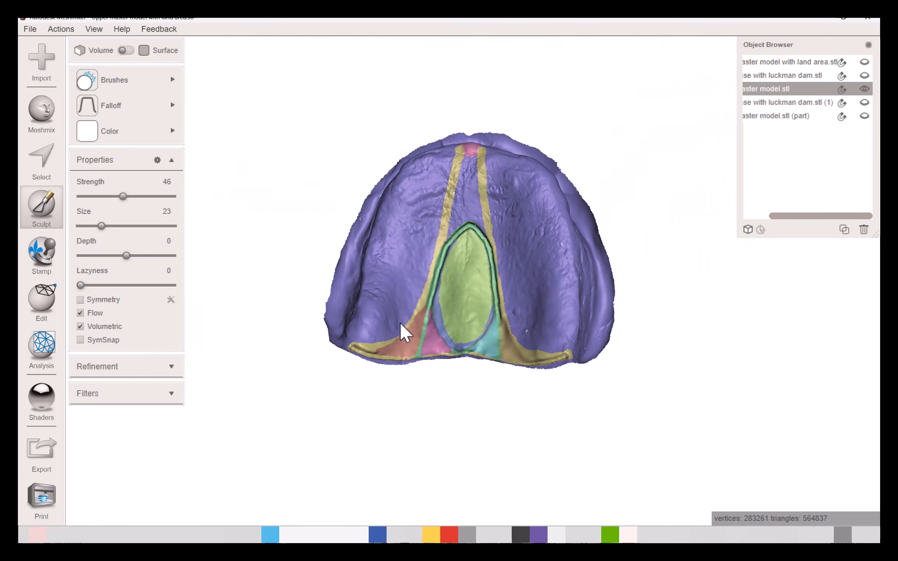
- Hide the master model, check the first luckman dam object, and leave only the luckman dam.stl (1) object shown
middle_drag(440, 345, 421, 324)
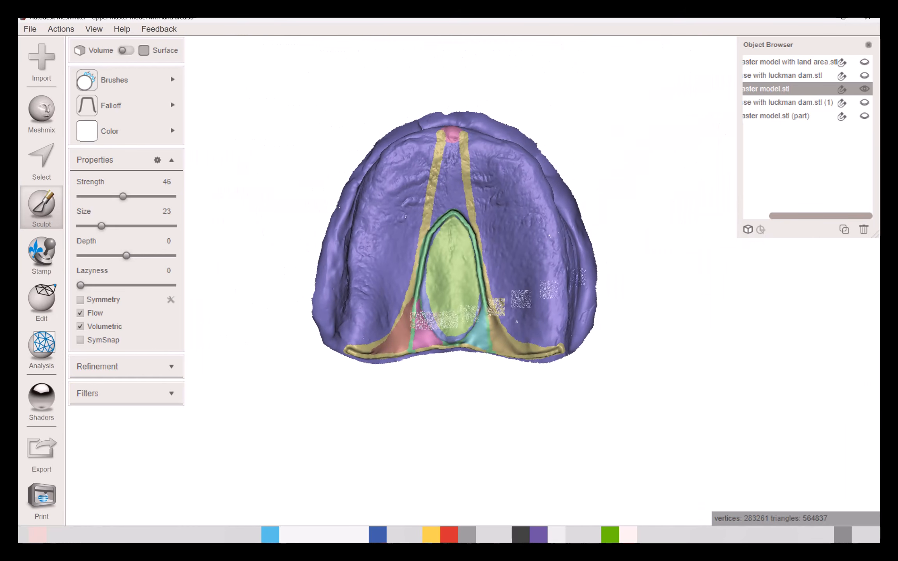
click(864, 89)
click(865, 75)
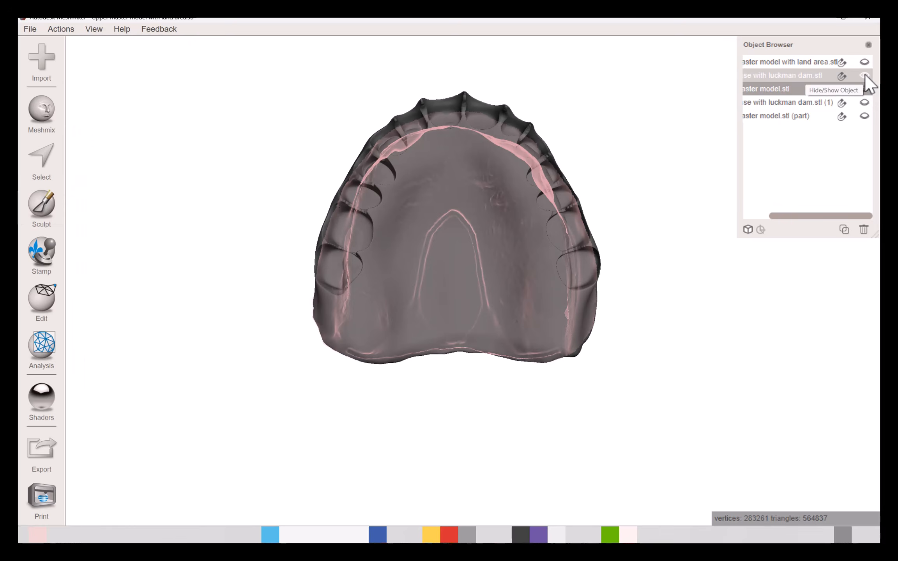
click(864, 75)
click(866, 101)
click(499, 204)
right_drag(506, 66, 492, 293)
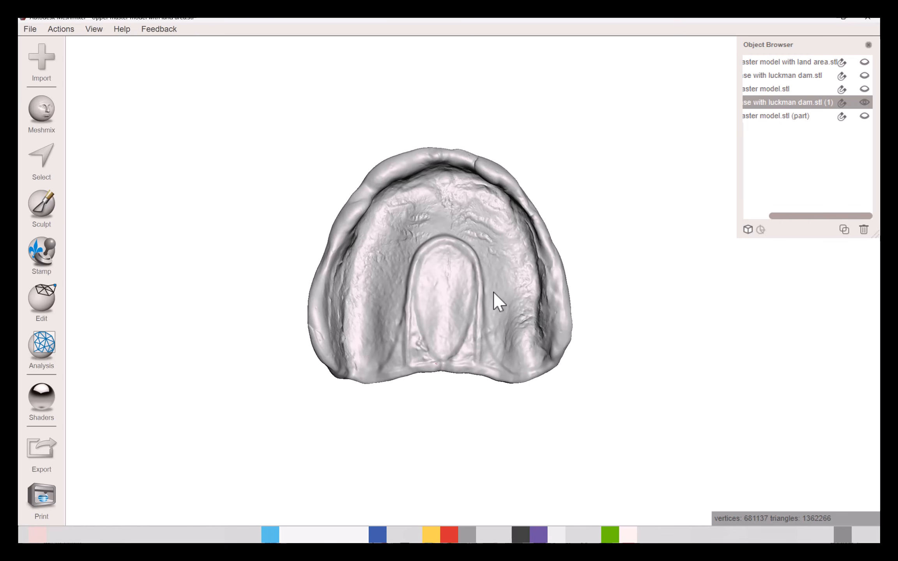
- Examine the tissue side of the luckman dam (1) object, including its beads, triangles and central oval
right_drag(424, 228, 460, 278)
scroll(466, 283, up, 4)
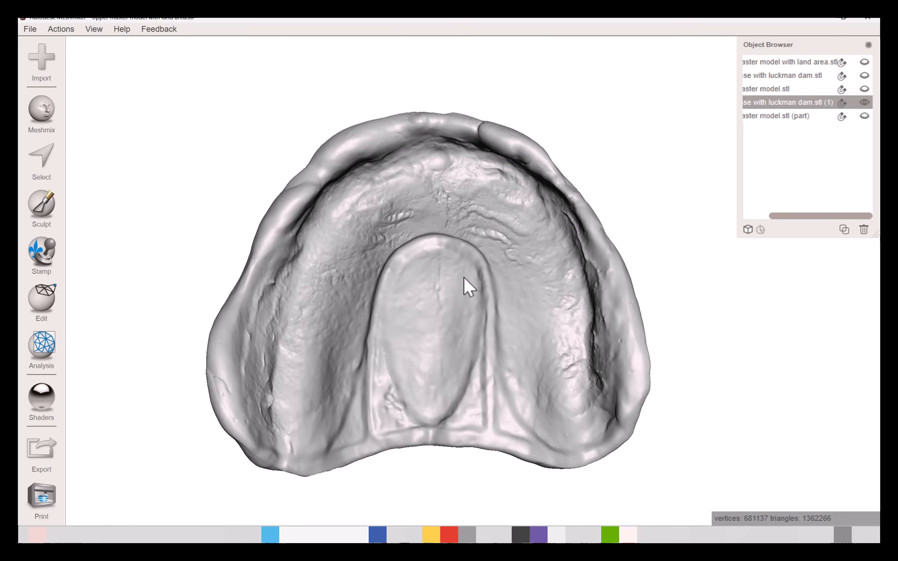
middle_drag(465, 283, 491, 175)
right_drag(491, 175, 498, 230)
middle_drag(487, 212, 473, 291)
right_drag(473, 291, 489, 233)
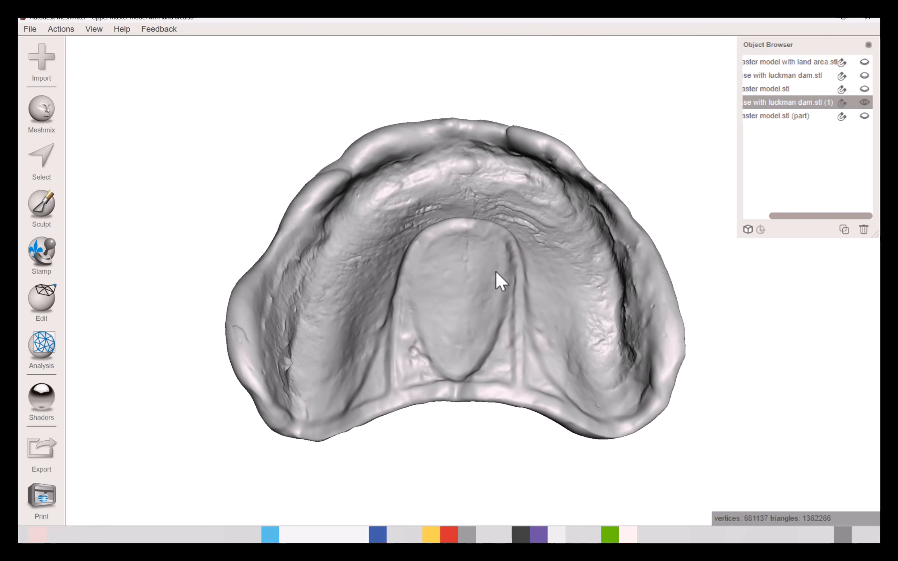
scroll(481, 246, up, 4)
middle_drag(405, 350, 451, 273)
- Mark the arch-shaped bead and the posterior border bead on the luckman dam (1) object with a selection brush of size 23
click(42, 160)
scroll(499, 160, down, 5)
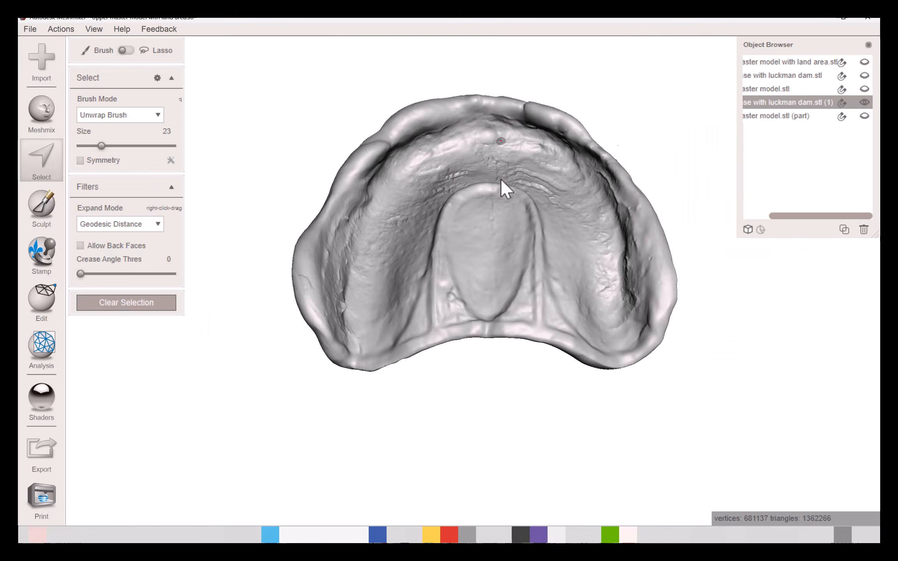
right_drag(498, 159, 517, 163)
drag(444, 186, 434, 226)
drag(437, 321, 451, 208)
mouse_move(505, 161)
mouse_down()
mouse_move(541, 208)
mouse_move(536, 267)
mouse_up()
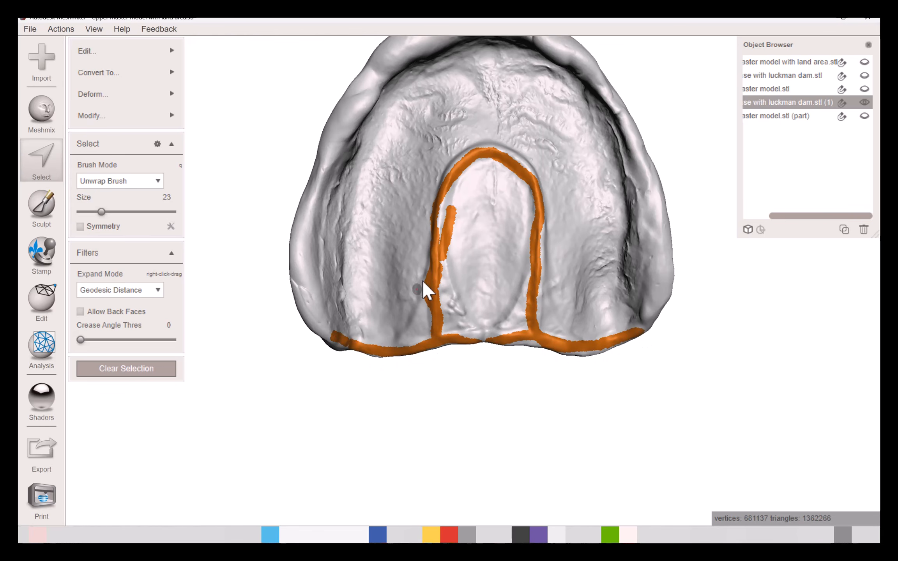
- Outline the triangles on both sides of the arch's posterior ends with the selection brush, and clear the whole selection
drag(415, 313, 438, 256)
drag(471, 307, 485, 338)
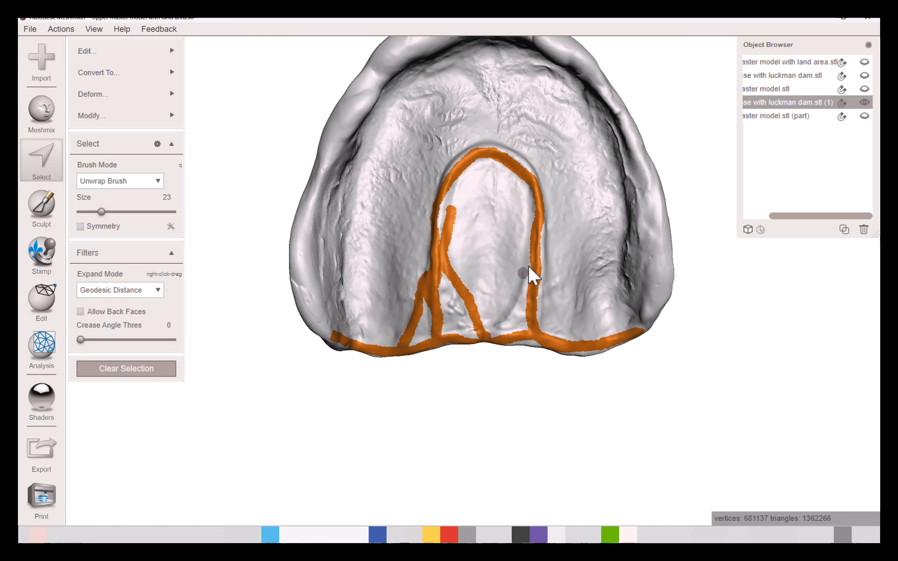
drag(573, 334, 560, 320)
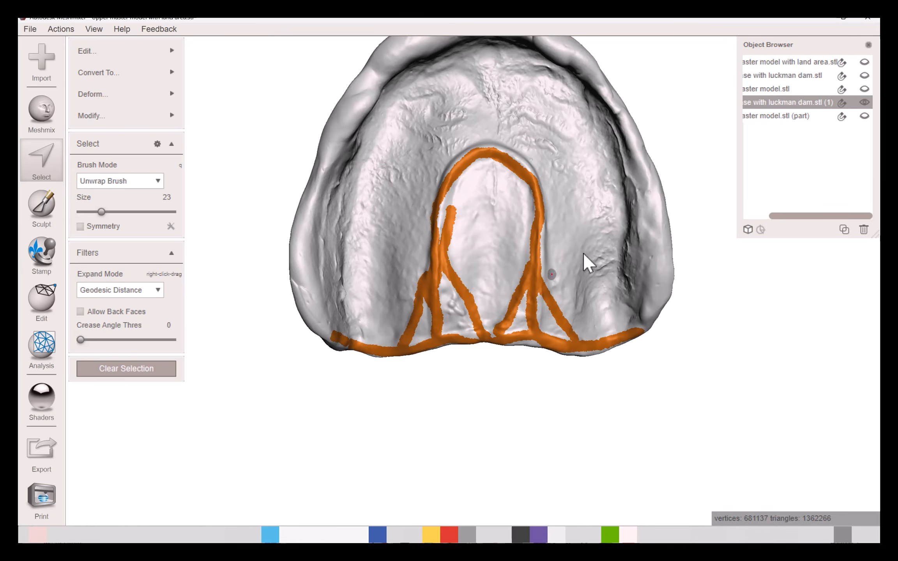
scroll(491, 296, down, 3)
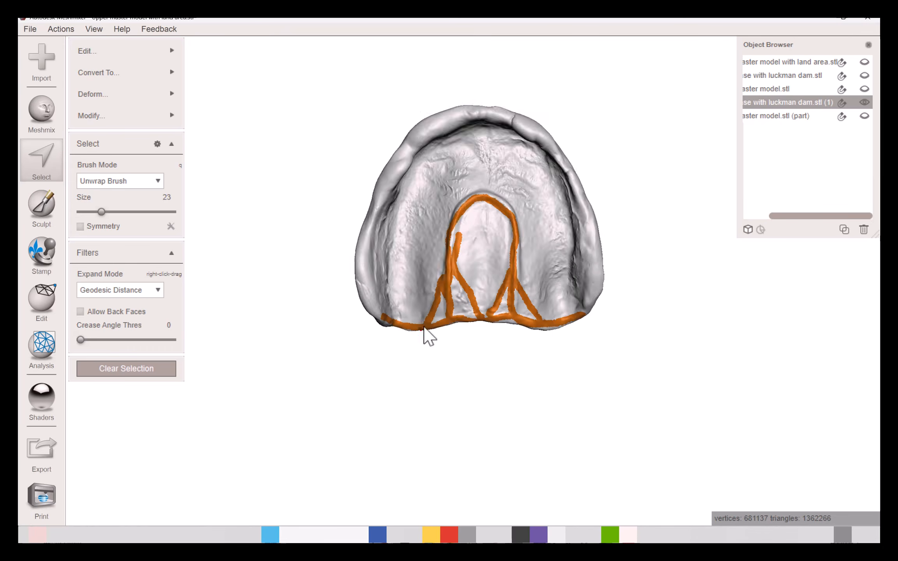
click(61, 179)
scroll(436, 370, down, 3)
middle_drag(474, 291, 469, 317)
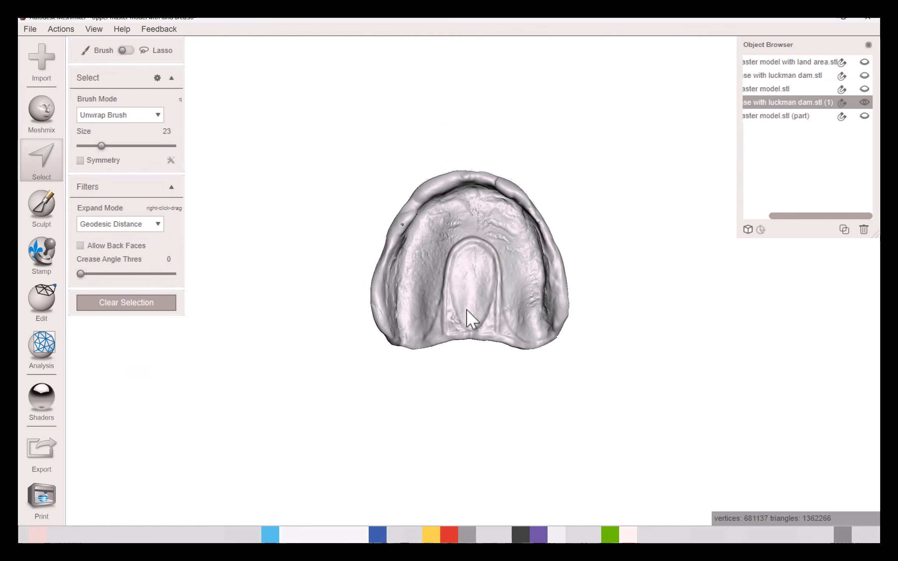
scroll(504, 316, up, 3)
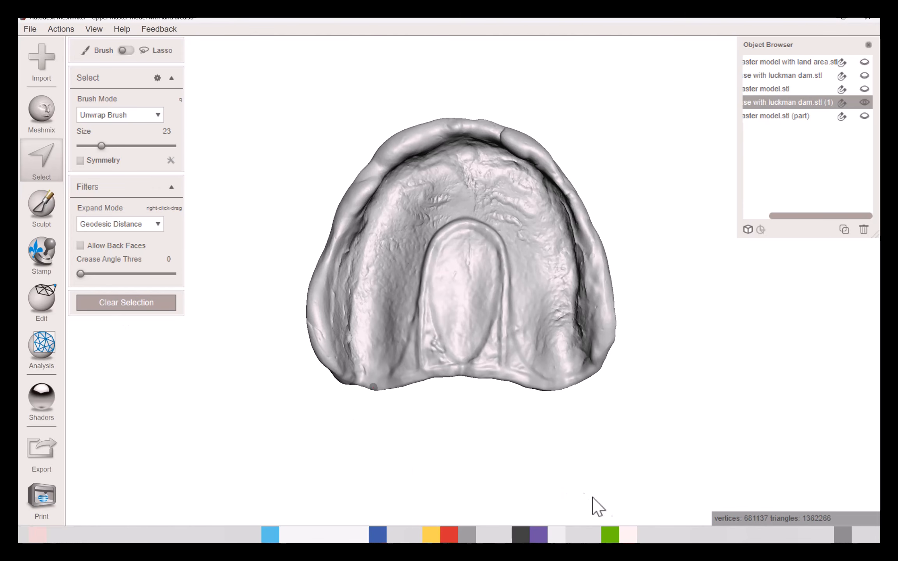
mouse_move(557, 534)
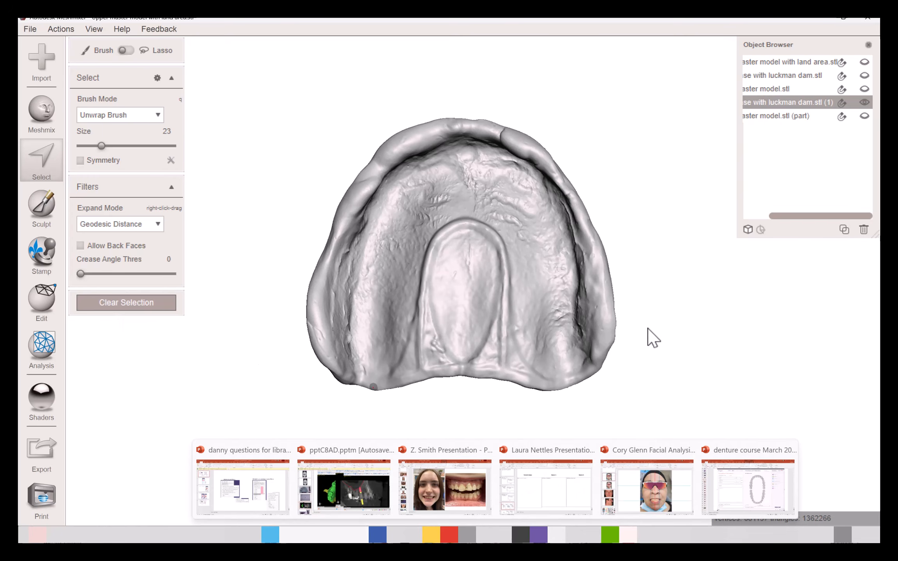